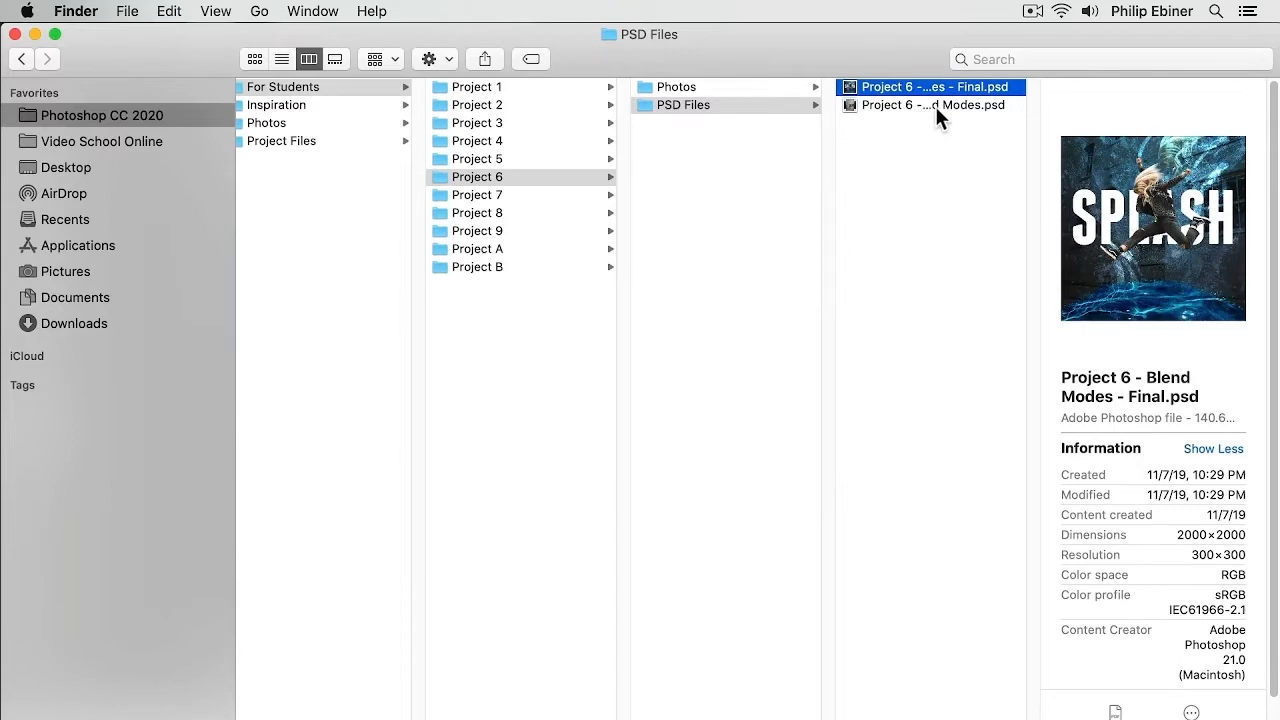
# Step: Select Project 6 - Blend Modes.psd in the PSD Files folder and switch to Photoshop
pyautogui.click(940, 106)
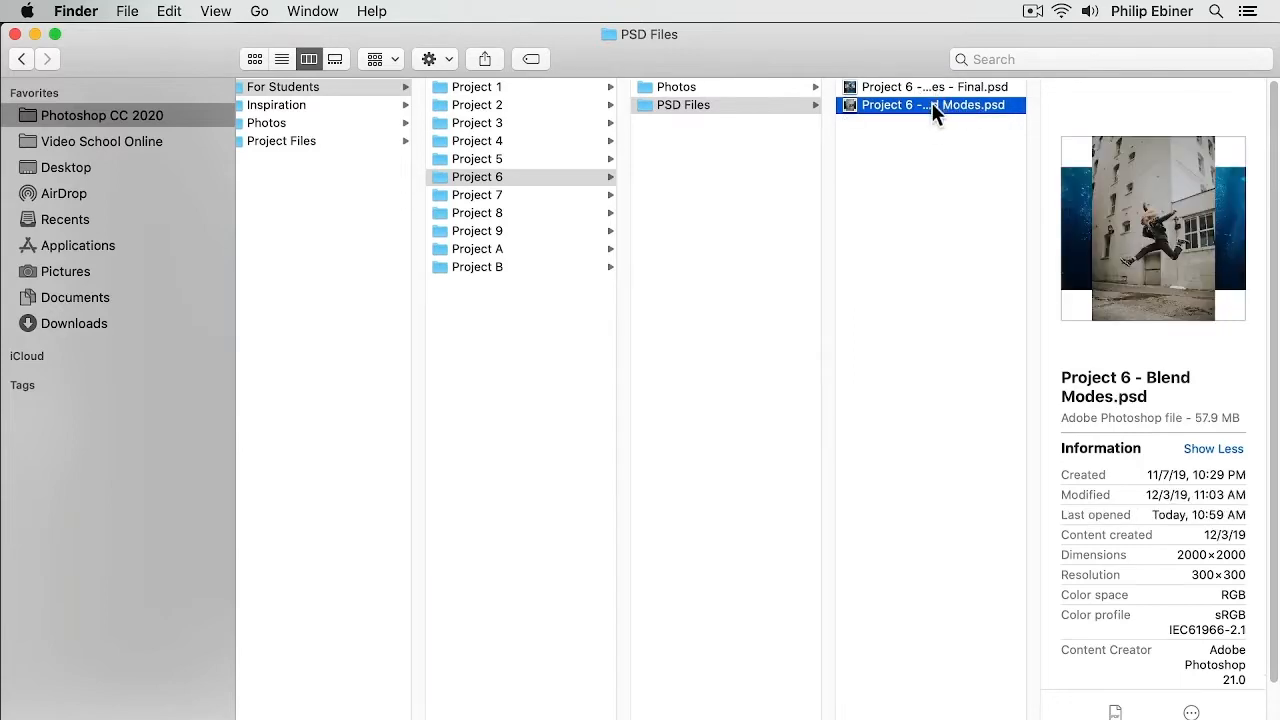
pyautogui.press('super+Tab')
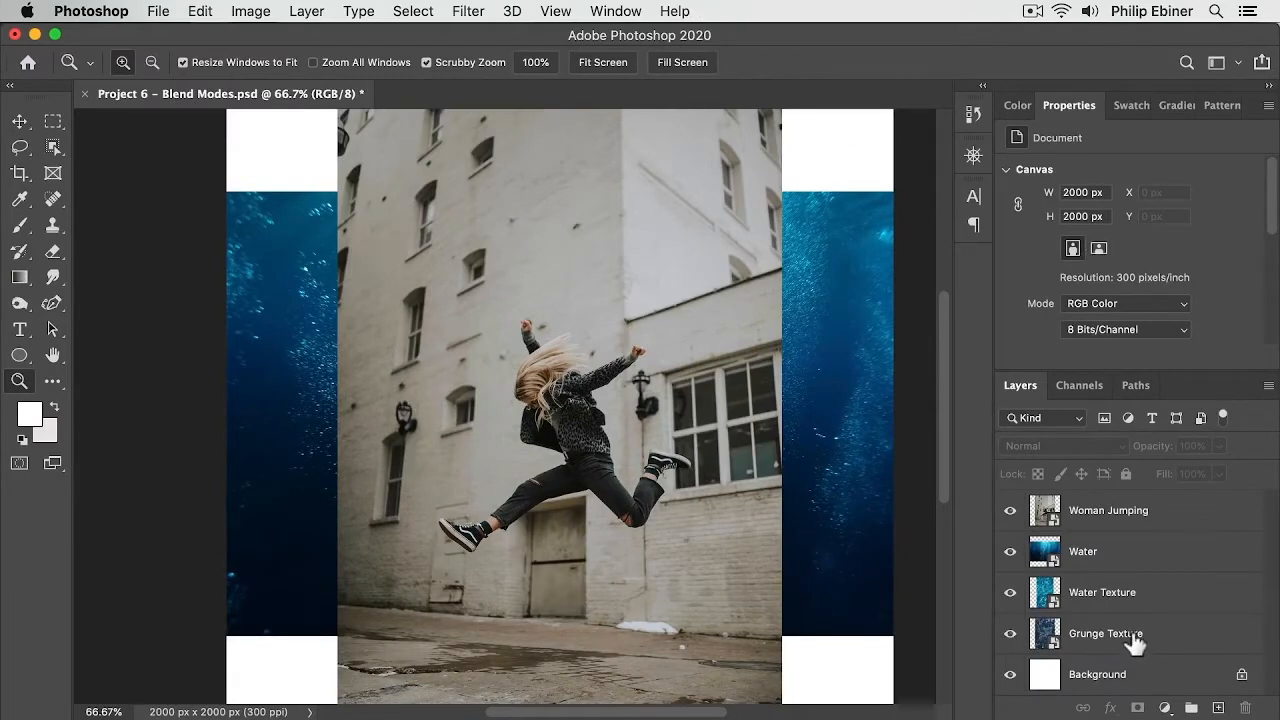
# Step: Toggle layer visibility so the Water and Grunge Texture layers are hidden while Woman Jumping and Water Texture stay shown
pyautogui.click(1163, 510)
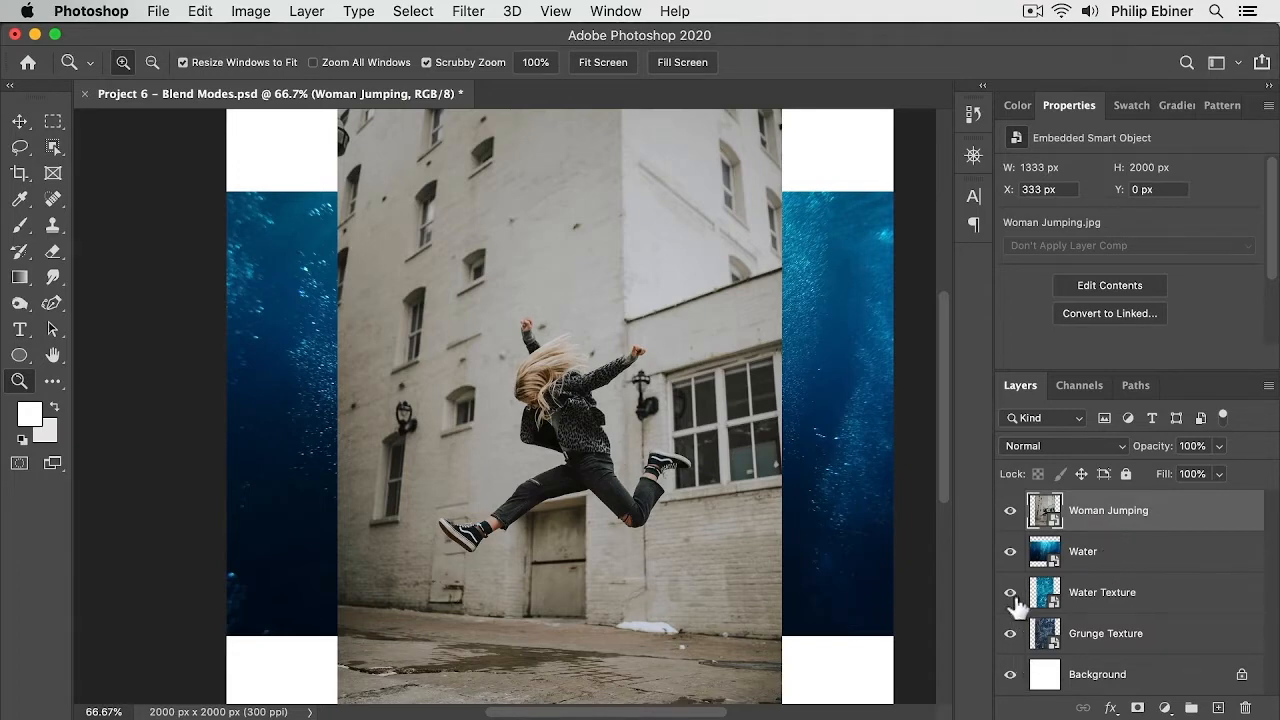
pyautogui.click(1010, 511)
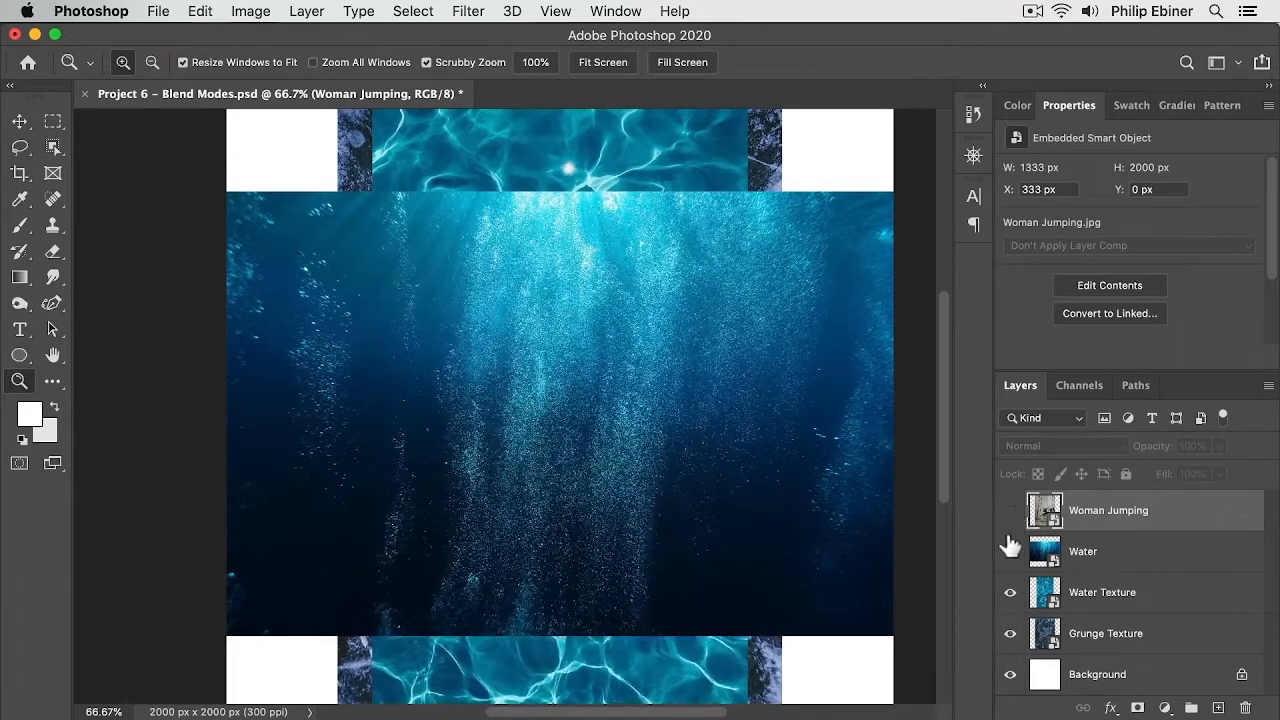
pyautogui.click(1010, 555)
pyautogui.click(1010, 593)
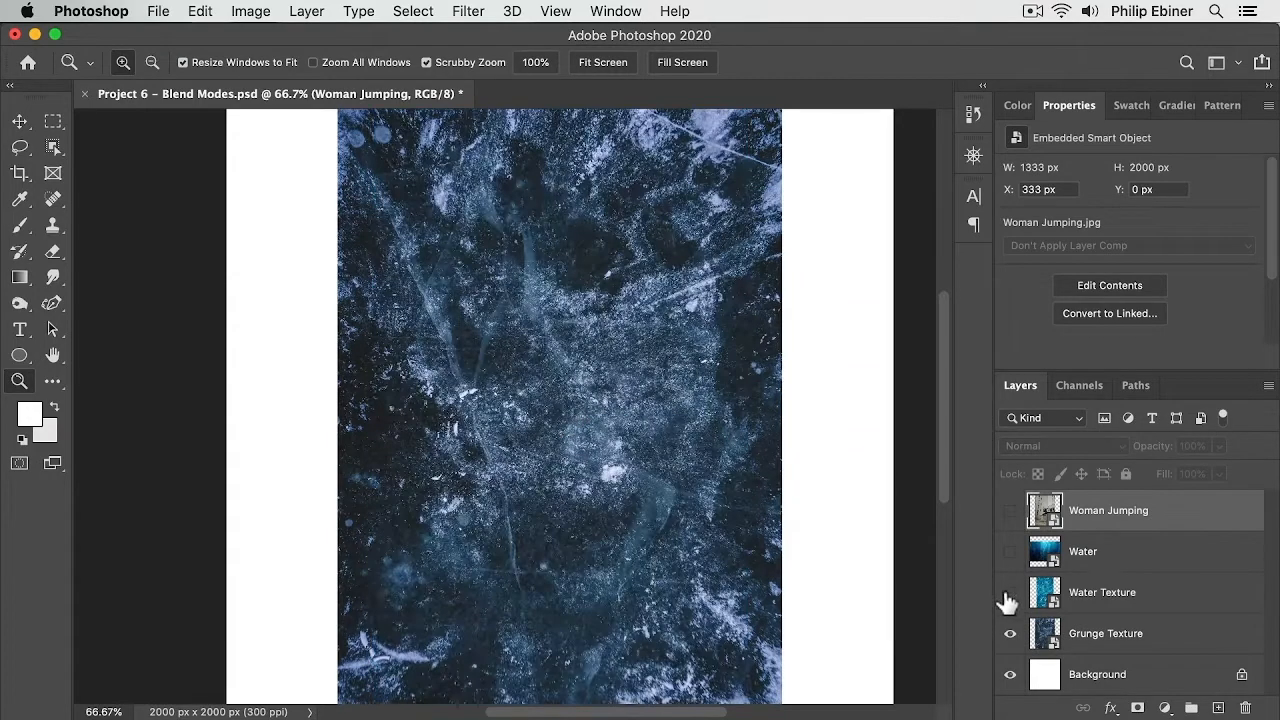
pyautogui.click(1010, 634)
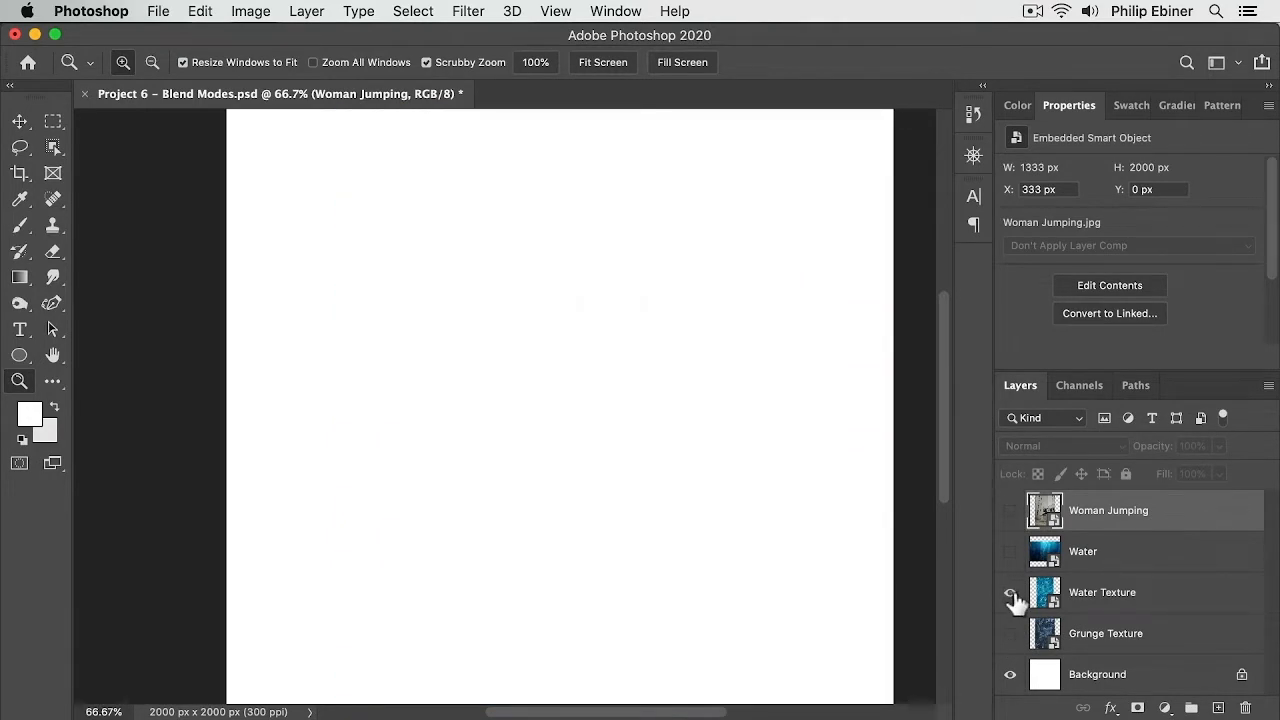
pyautogui.click(1010, 593)
pyautogui.click(1010, 511)
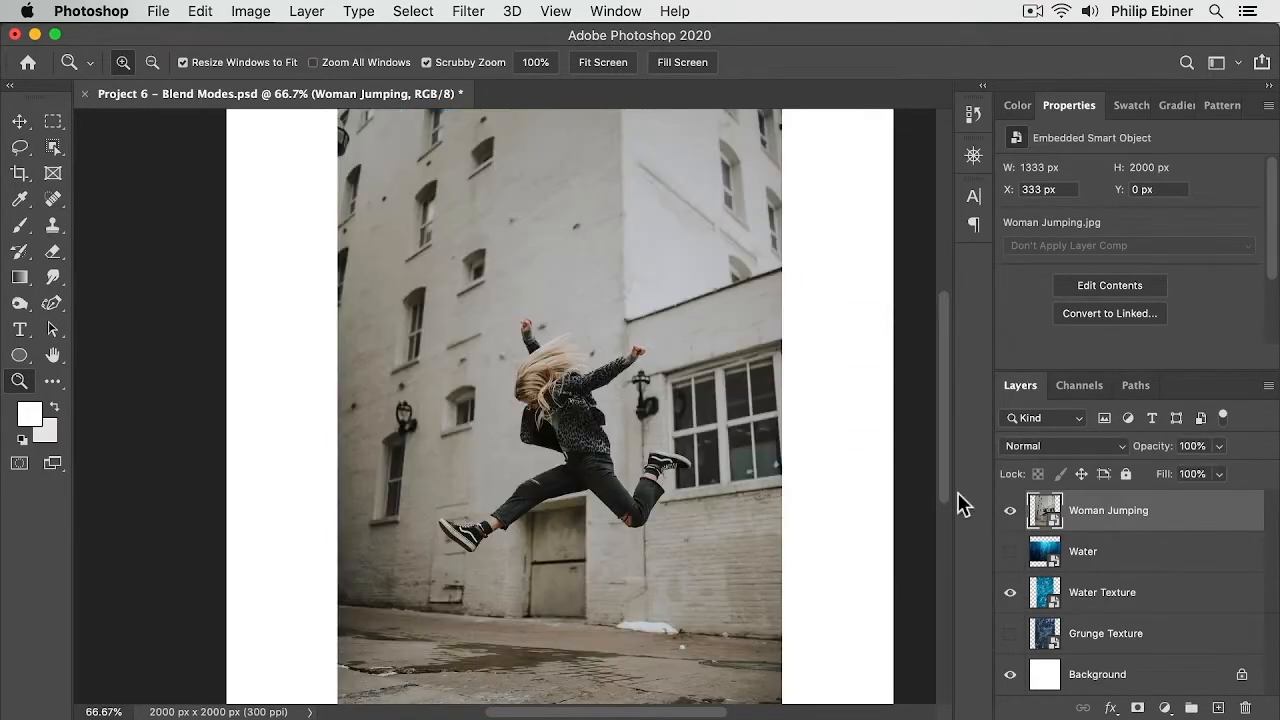
# Step: Zoom in to 100% and move the Woman Jumping layer below the Water layer
pyautogui.click(612, 445)
pyautogui.moveTo(551, 472); pyautogui.dragTo(557, 437)
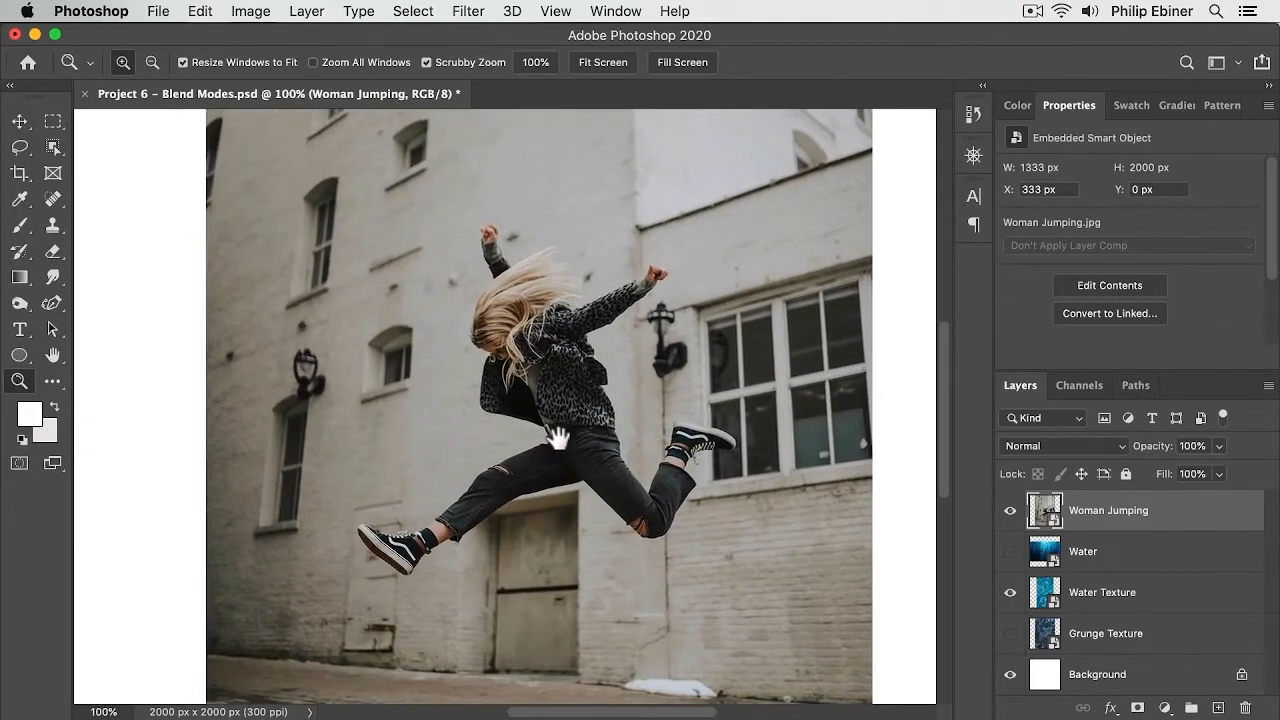
pyautogui.moveTo(1115, 516); pyautogui.dragTo(1120, 566)
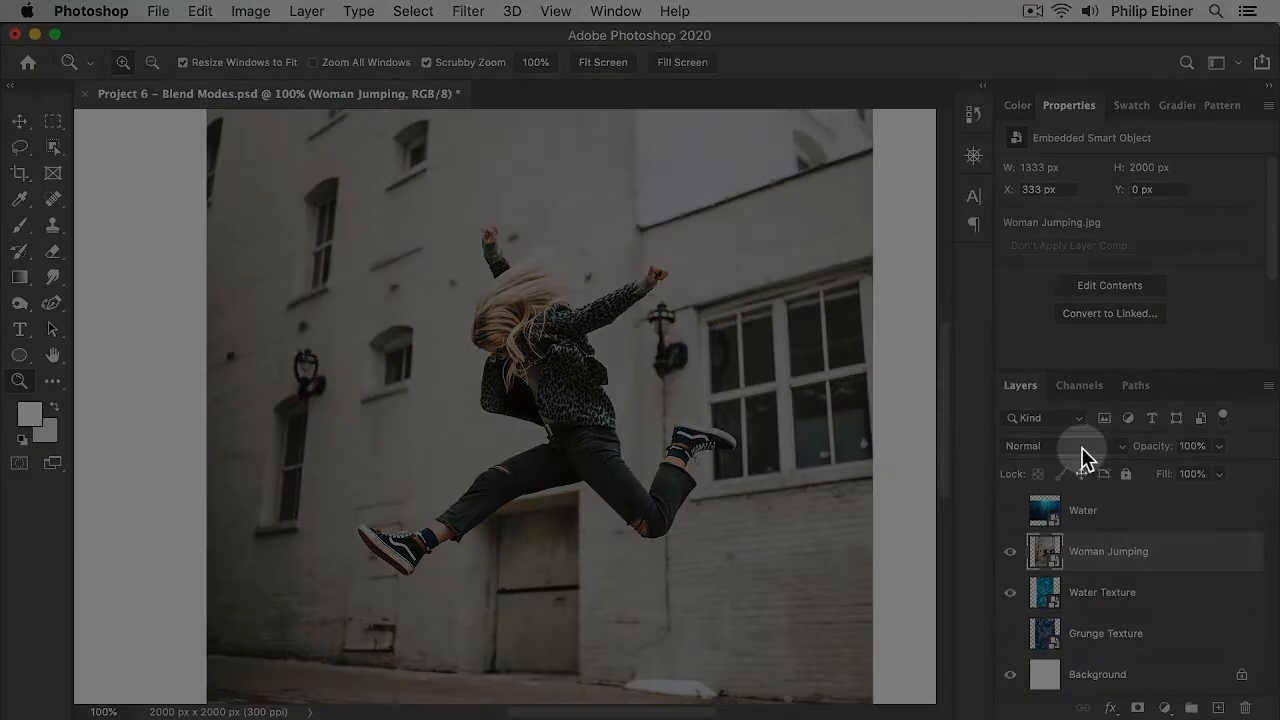
# Step: Set the Woman Jumping layer's blend mode to Darken
pyautogui.click(1078, 452)
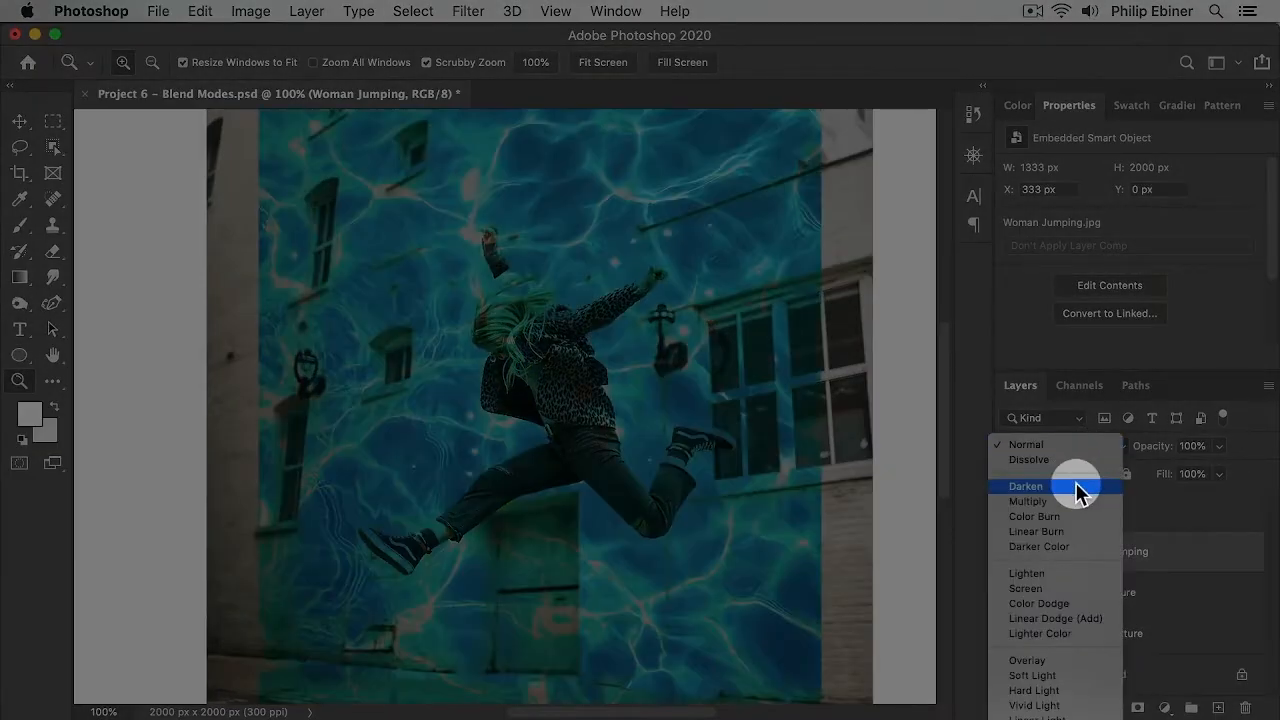
pyautogui.click(1078, 490)
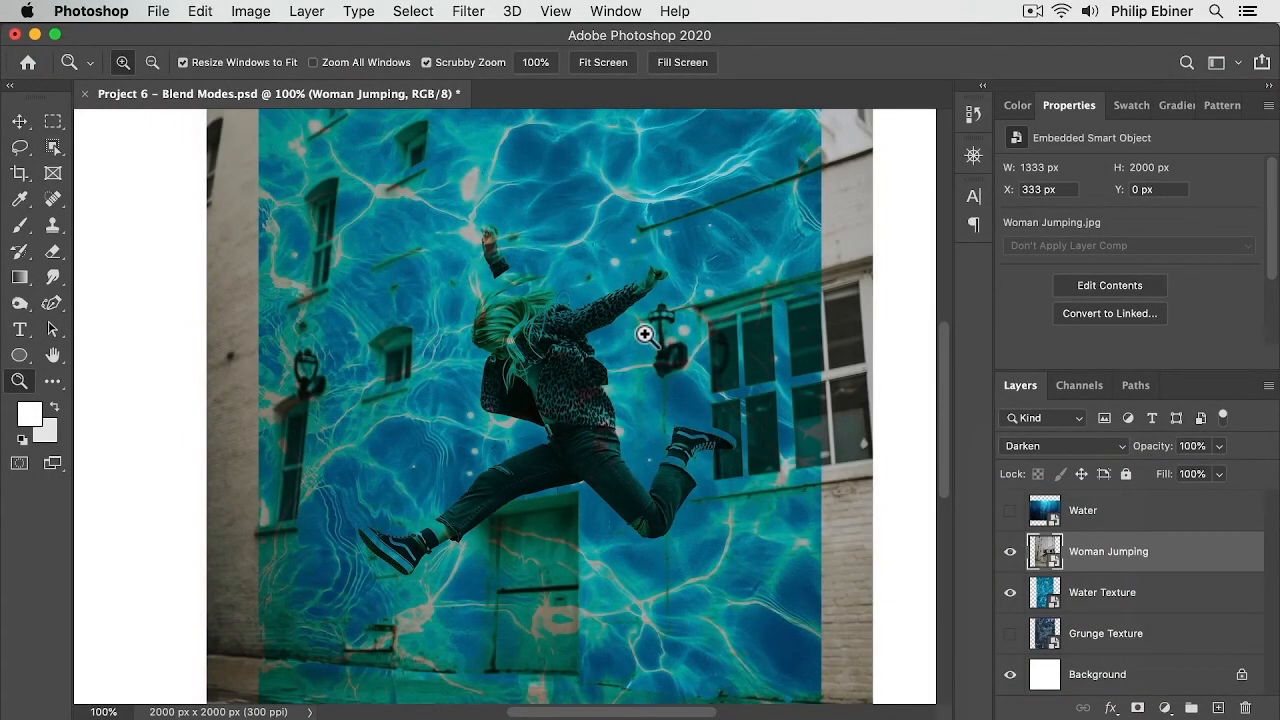
# Step: Set the Woman Jumping layer's blend mode back to Normal
pyautogui.click(1092, 448)
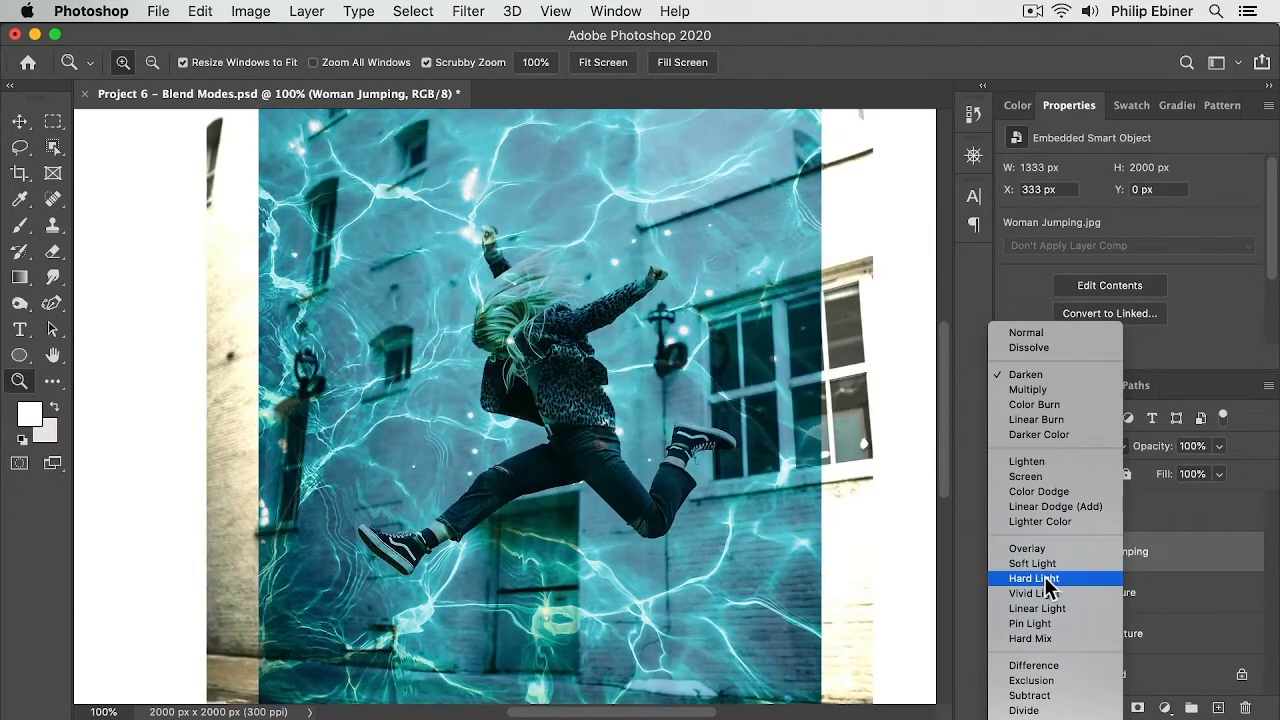
pyautogui.press('super+Tab')
pyautogui.click(1080, 450)
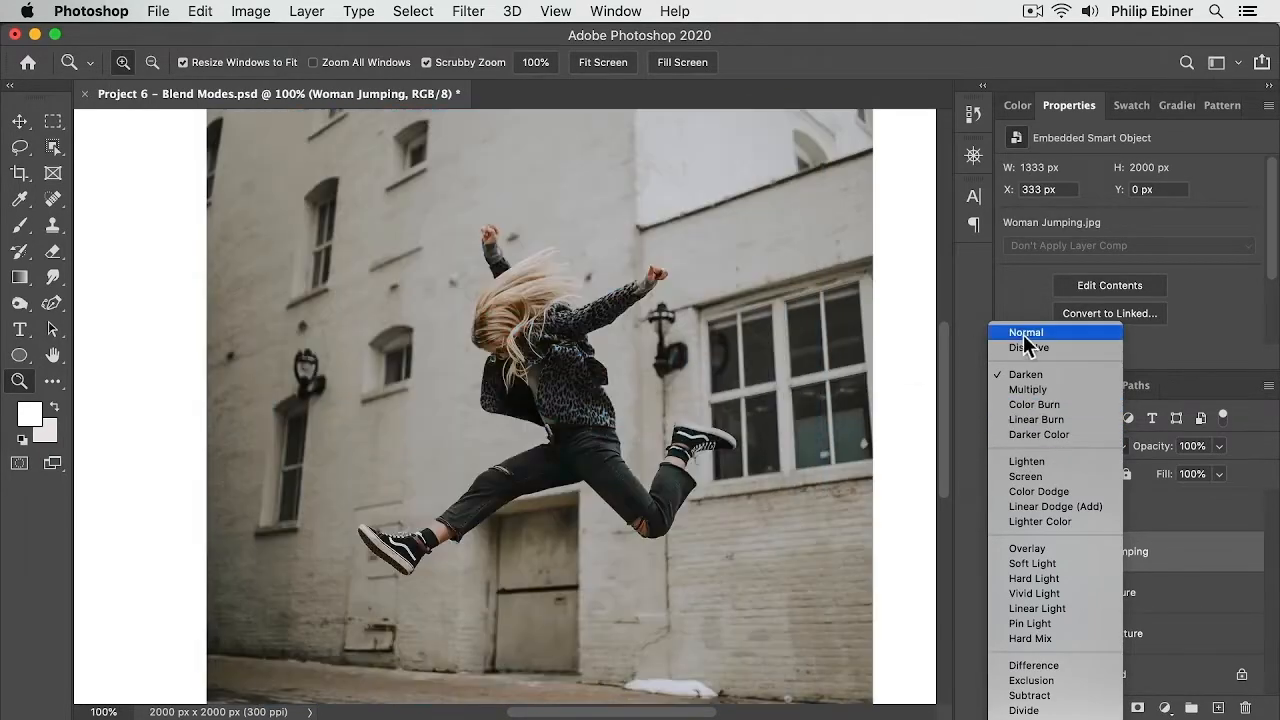
pyautogui.click(1025, 333)
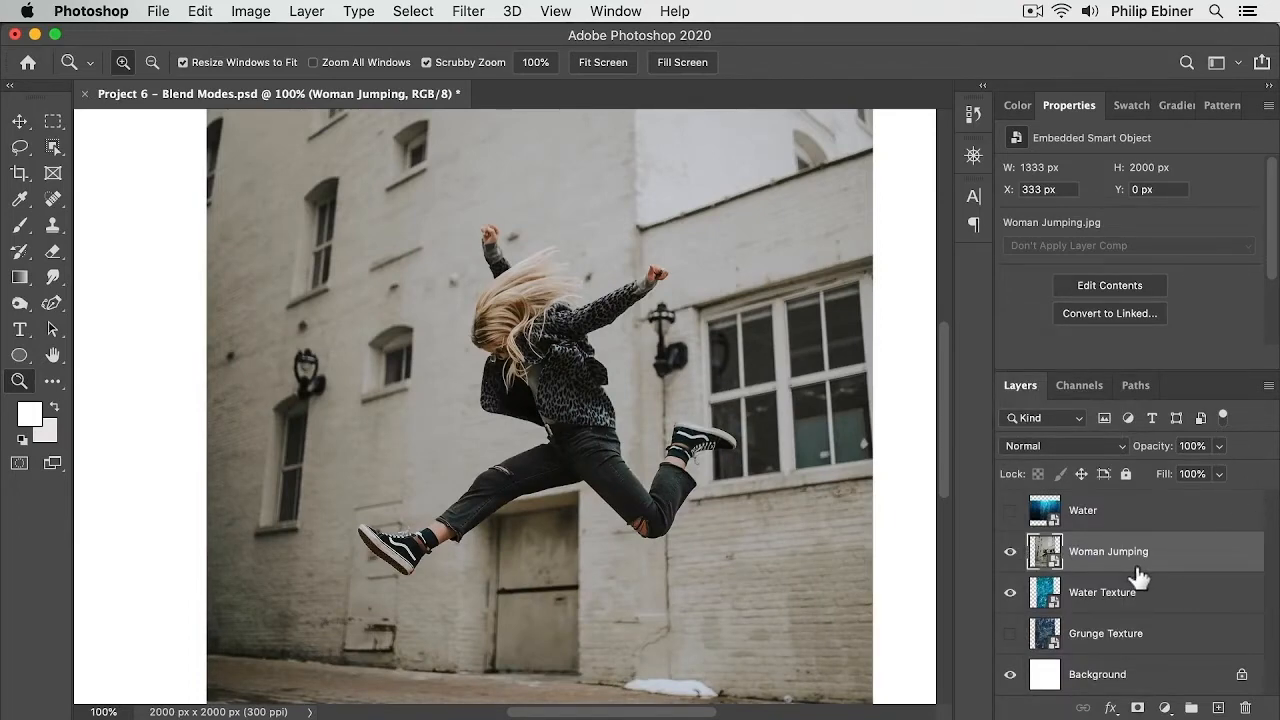
# Step: Step through the Woman Jumping layer's blend modes one at a time, ending on Divide
pyautogui.press('shift')
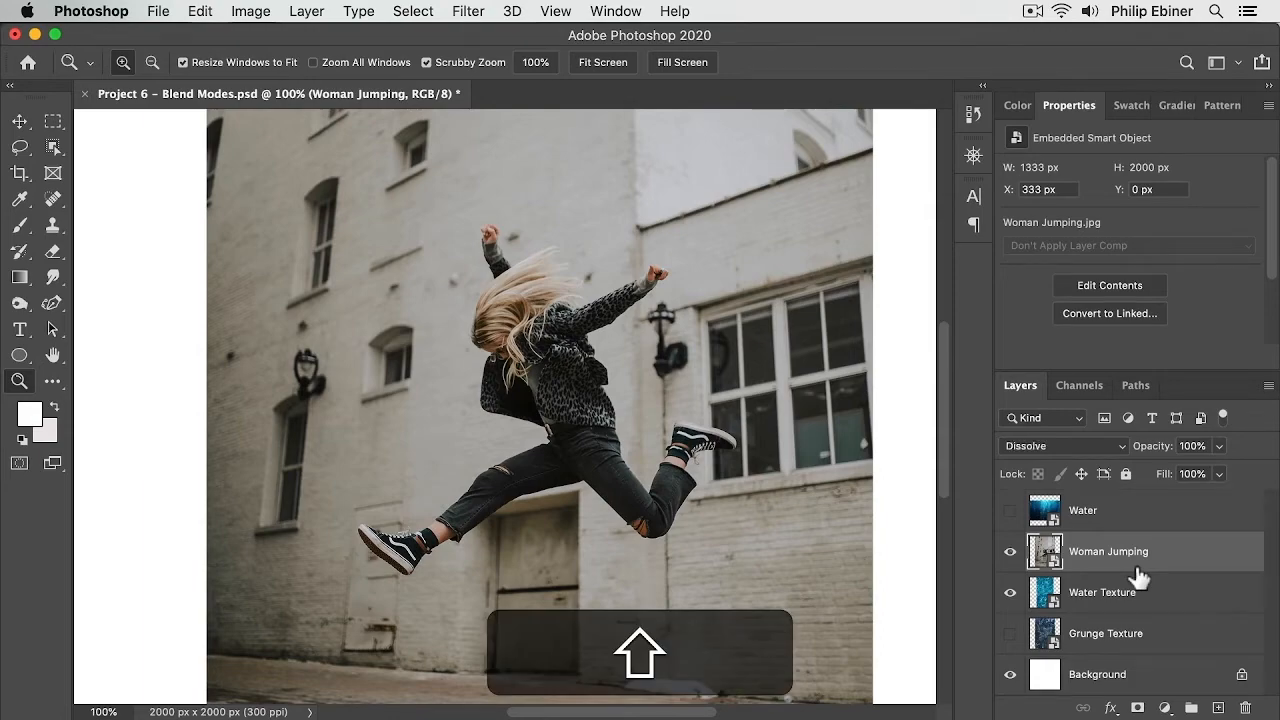
pyautogui.hotkey('shift', '+')
pyautogui.hotkey('shift', '+')
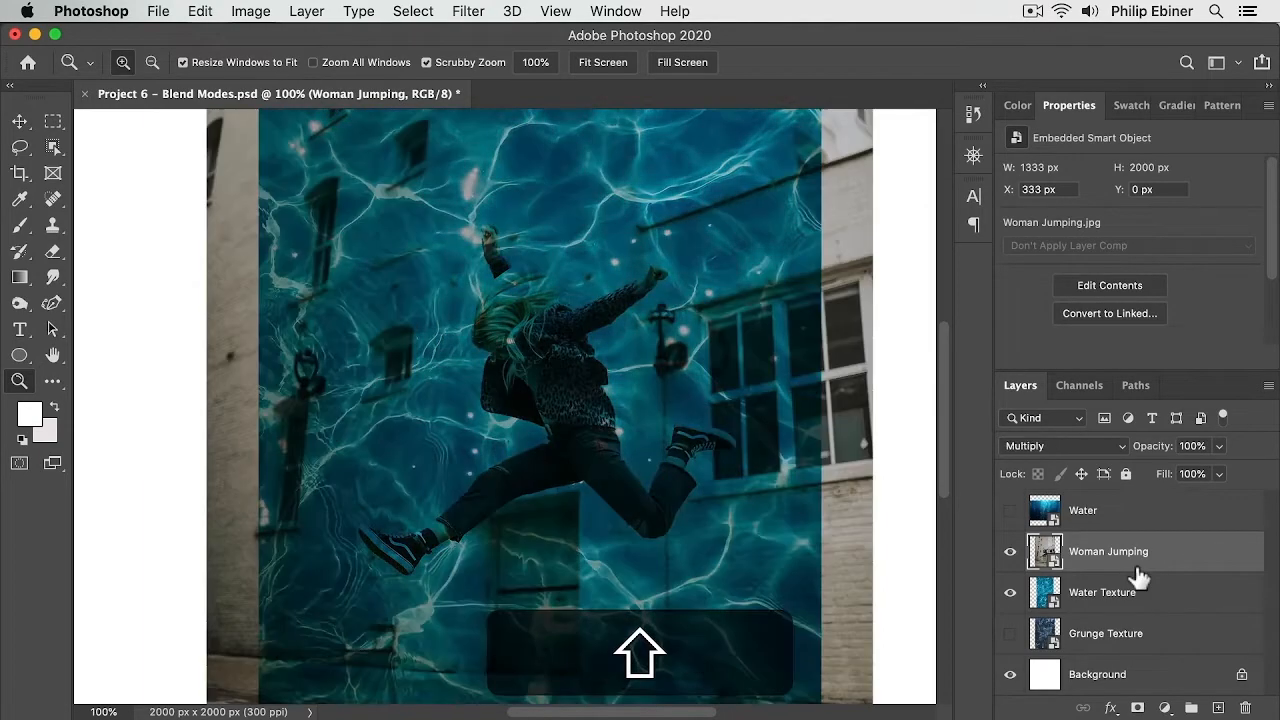
pyautogui.hotkey('shift', '+')
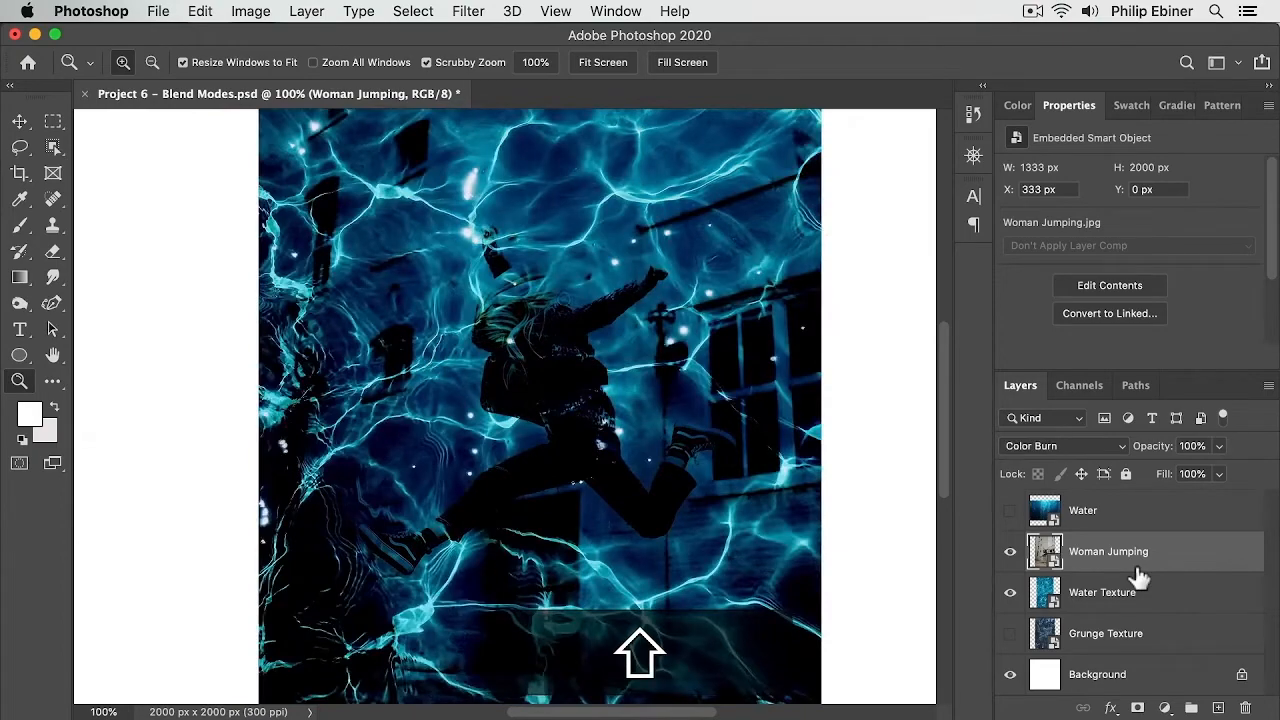
pyautogui.hotkey('shift', '+')
pyautogui.hotkey('shift', '+')
pyautogui.hotkey('shift', '+')
pyautogui.hotkey('shift', '+')
pyautogui.hotkey('shift', '+')
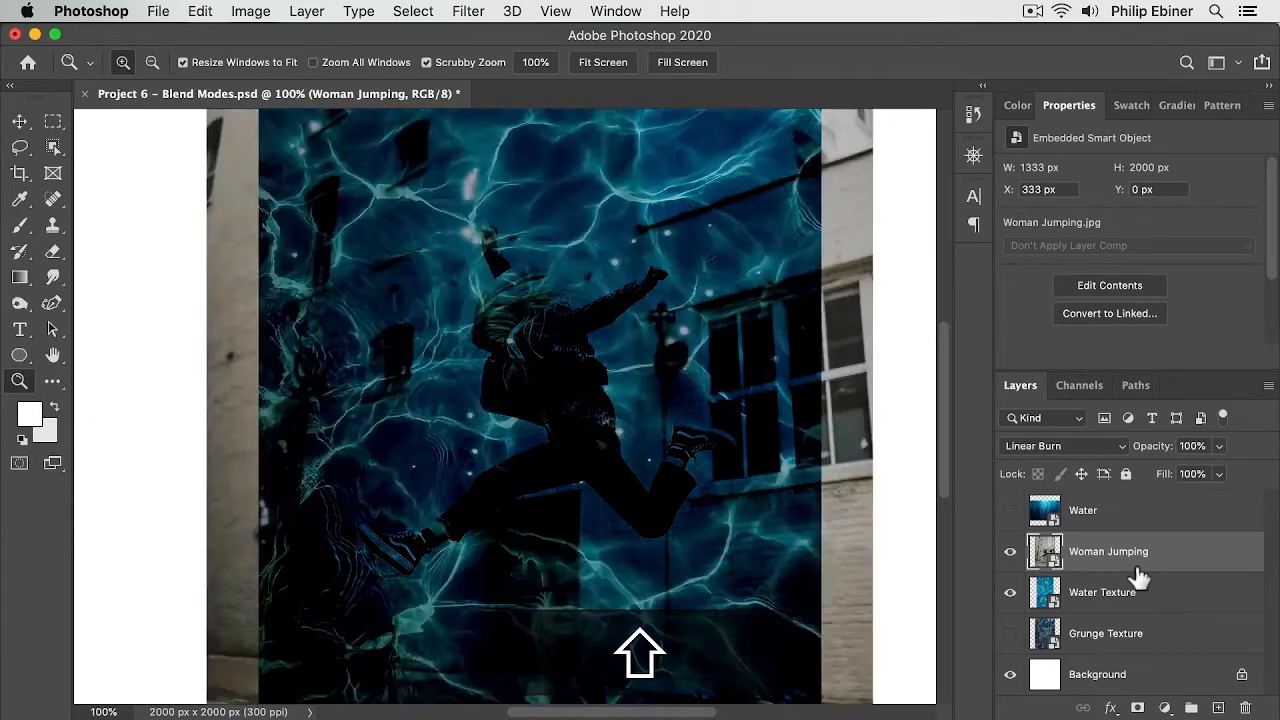
pyautogui.hotkey('shift', '+')
pyautogui.hotkey('shift', '+')
pyautogui.hotkey('shift', '+')
pyautogui.hotkey('shift', '+')
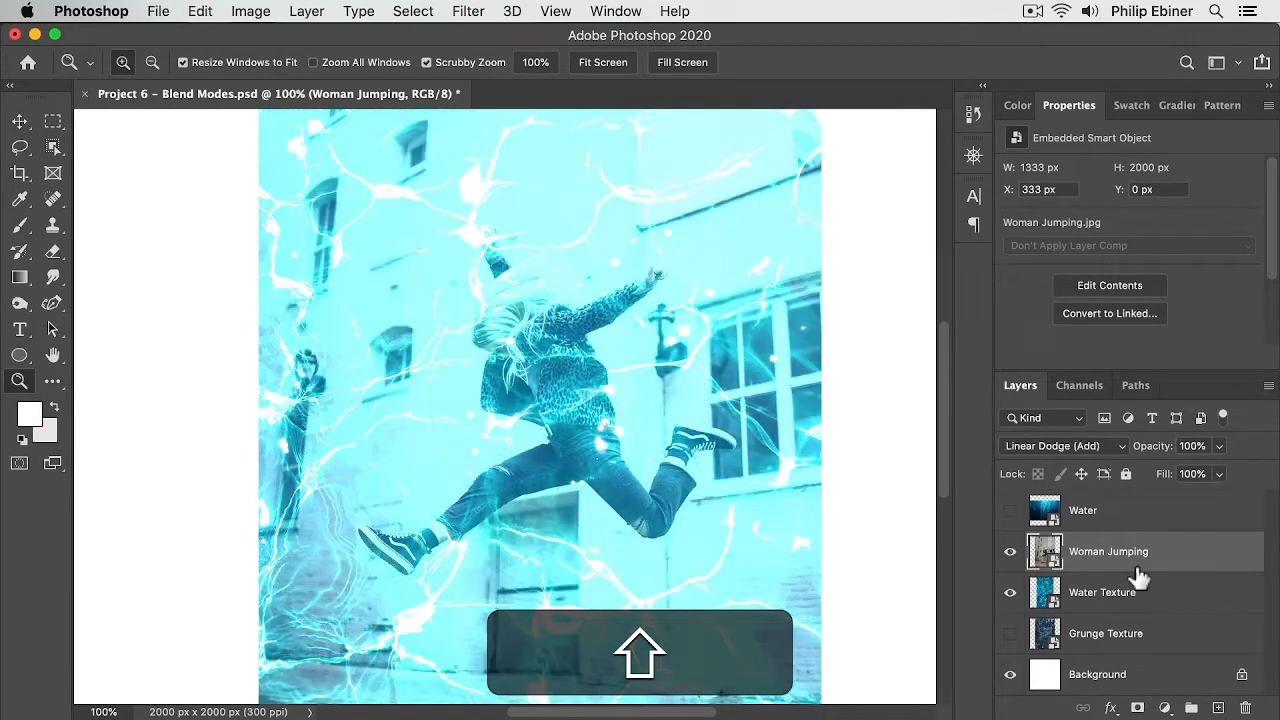
pyautogui.hotkey('shift', '+')
pyautogui.hotkey('shift', '+')
pyautogui.hotkey('shift', '+')
pyautogui.hotkey('shift', '+')
pyautogui.hotkey('shift', '+')
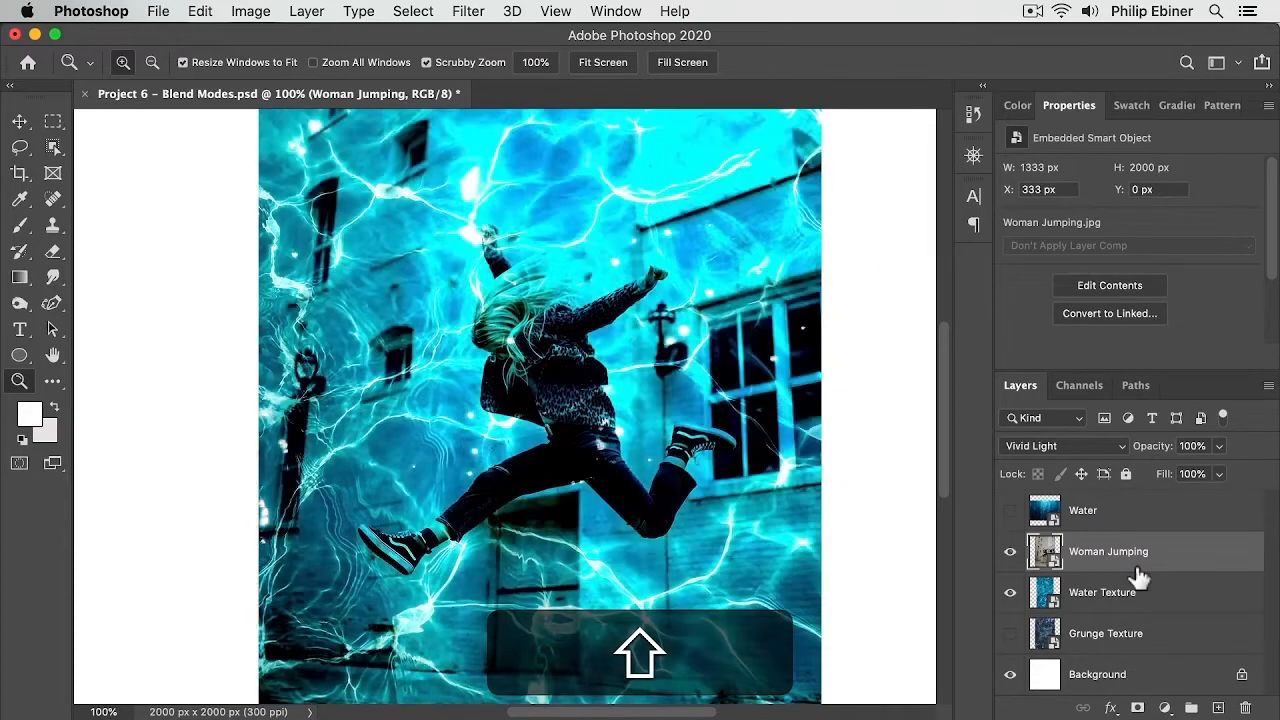
pyautogui.hotkey('shift', '+')
pyautogui.hotkey('shift', '+')
pyautogui.hotkey('shift', '+')
pyautogui.hotkey('shift', '+')
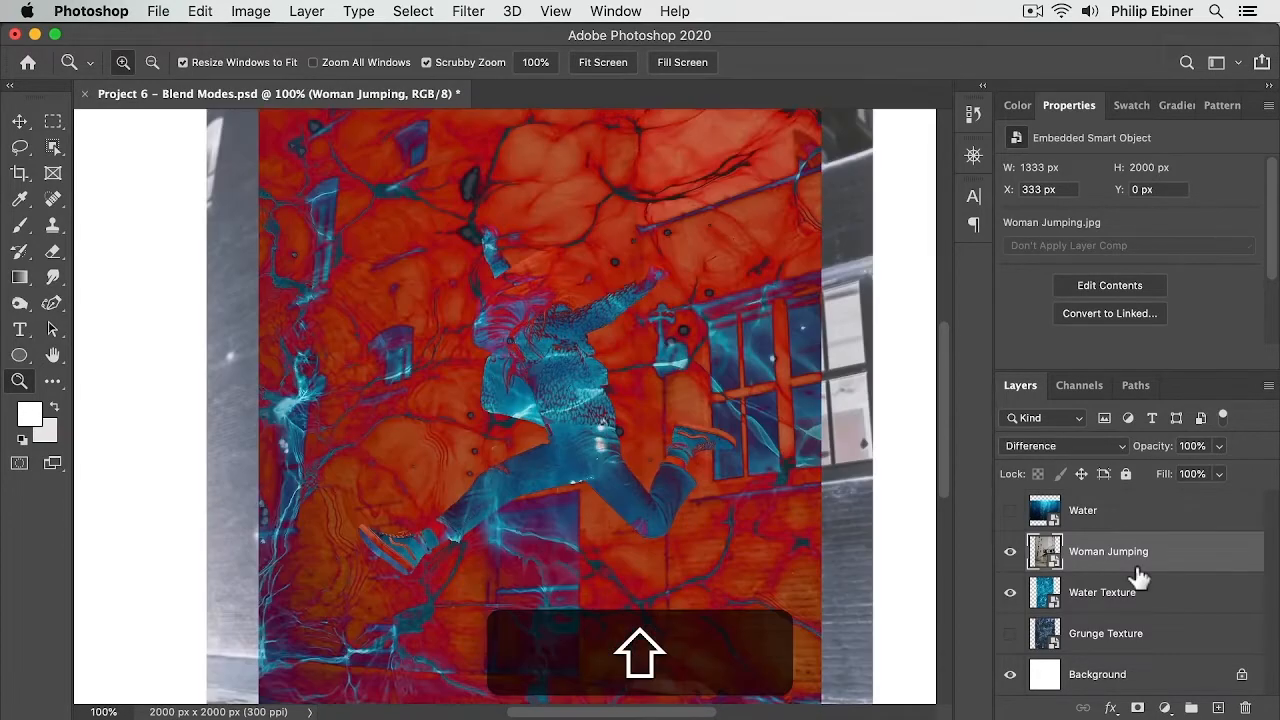
pyautogui.hotkey('shift', '-')
pyautogui.hotkey('shift', '-')
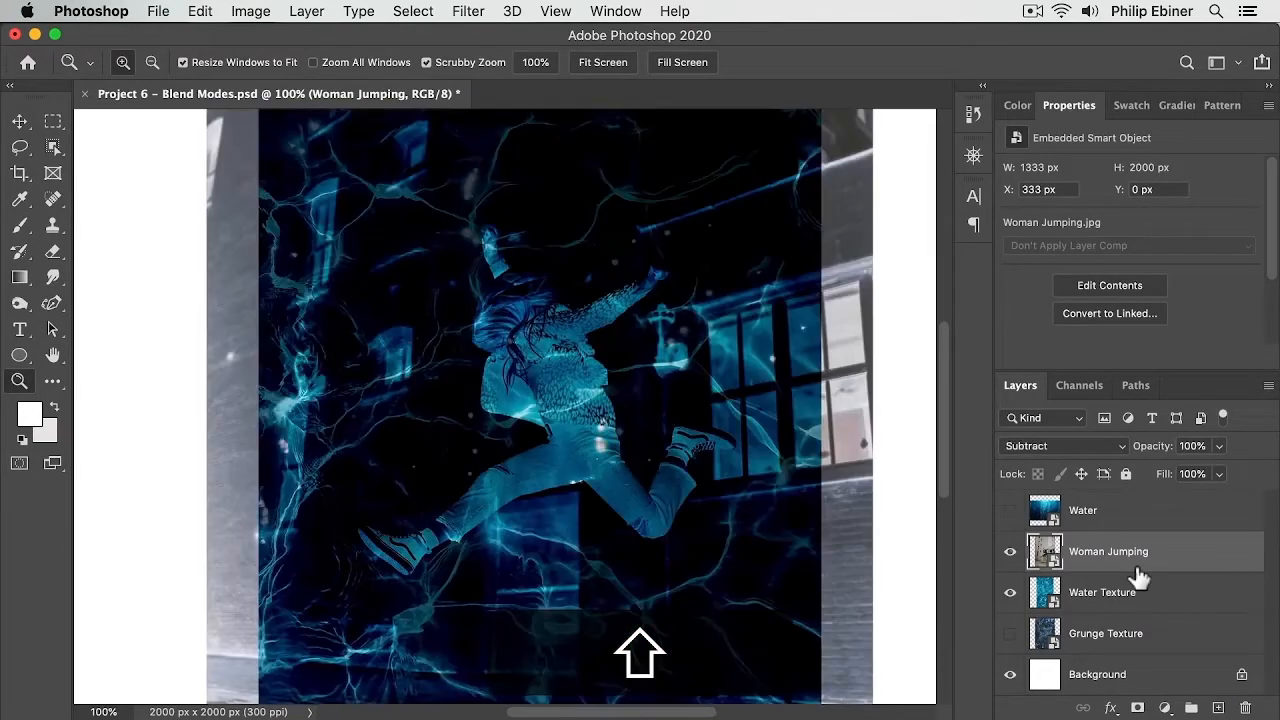
pyautogui.hotkey('shift', '+')
pyautogui.hotkey('shift', '+')
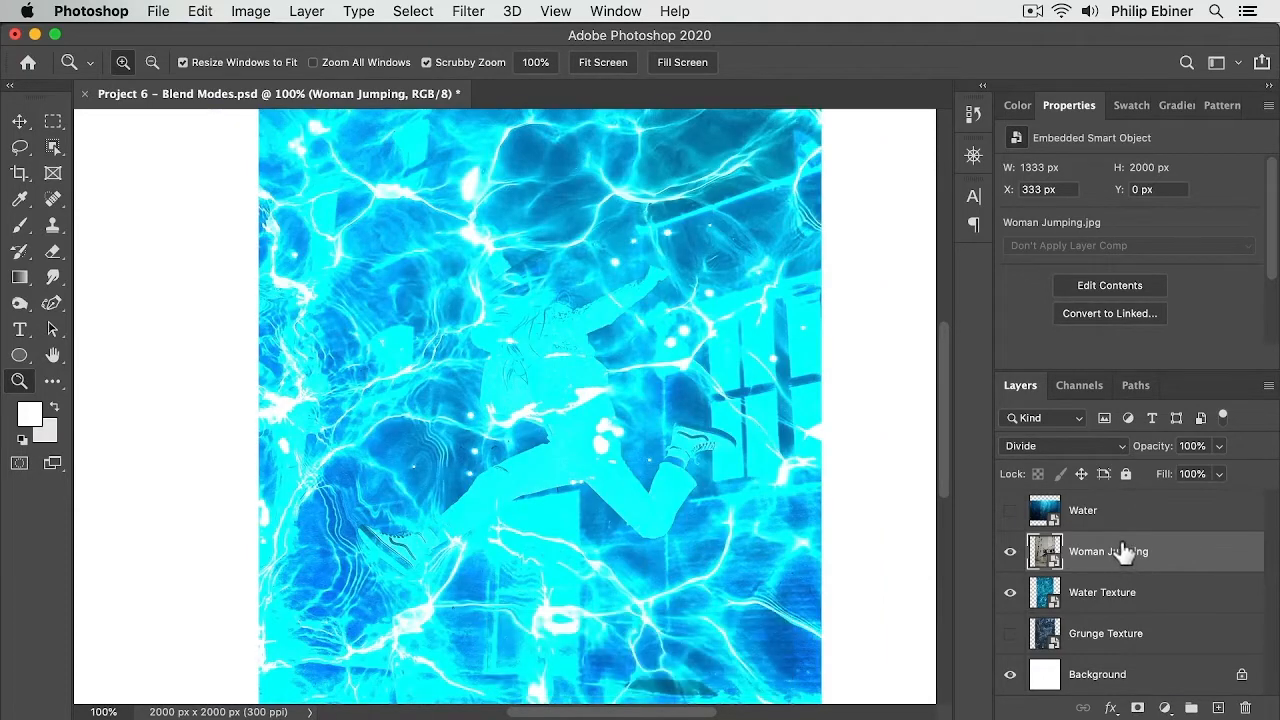
# Step: Move the Woman Jumping layer back above Water and make the Water layer visible
pyautogui.moveTo(1123, 553); pyautogui.dragTo(1123, 500)
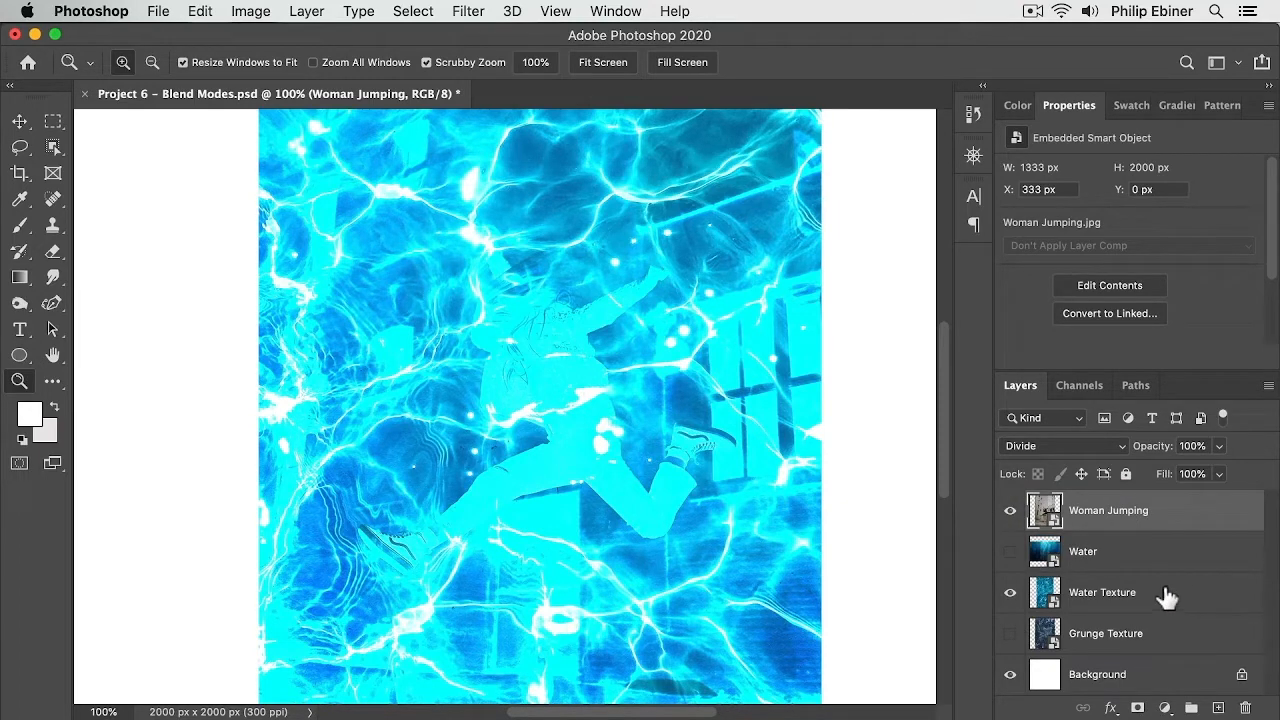
pyautogui.click(1010, 551)
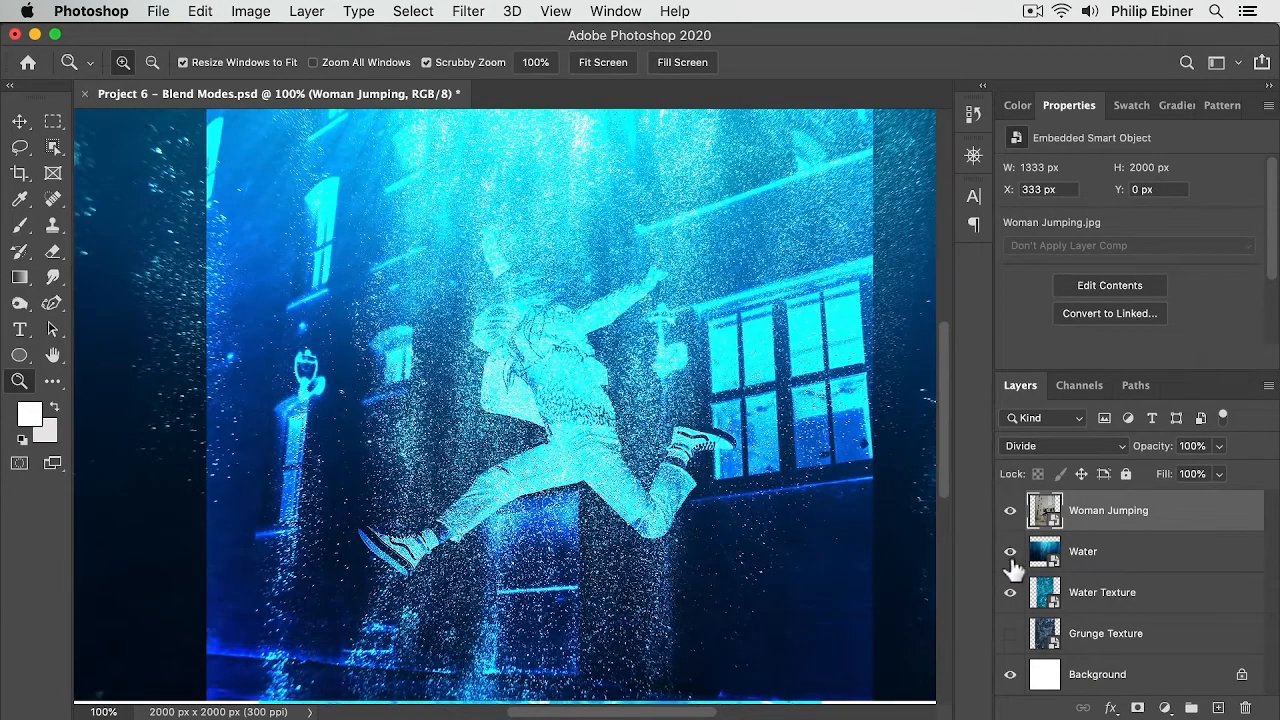
# Step: Select the Water layer and move it with the Move tool to the canvas's right half, at X 1000 px
pyautogui.click(1155, 558)
pyautogui.press('v')
pyautogui.moveTo(275, 389); pyautogui.dragTo(603, 412)
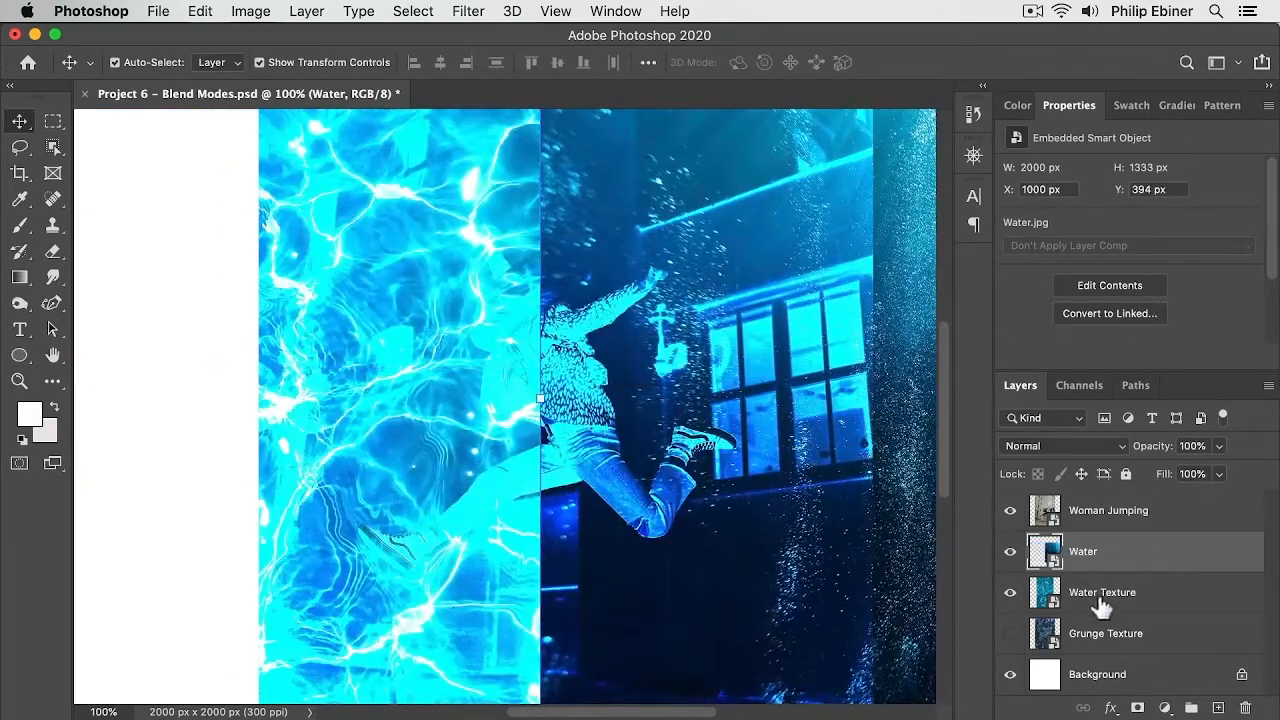
# Step: Select the Water Texture layer and nudge it left until its X position is 7 px
pyautogui.click(1025, 600)
pyautogui.moveTo(494, 432); pyautogui.dragTo(560, 405)
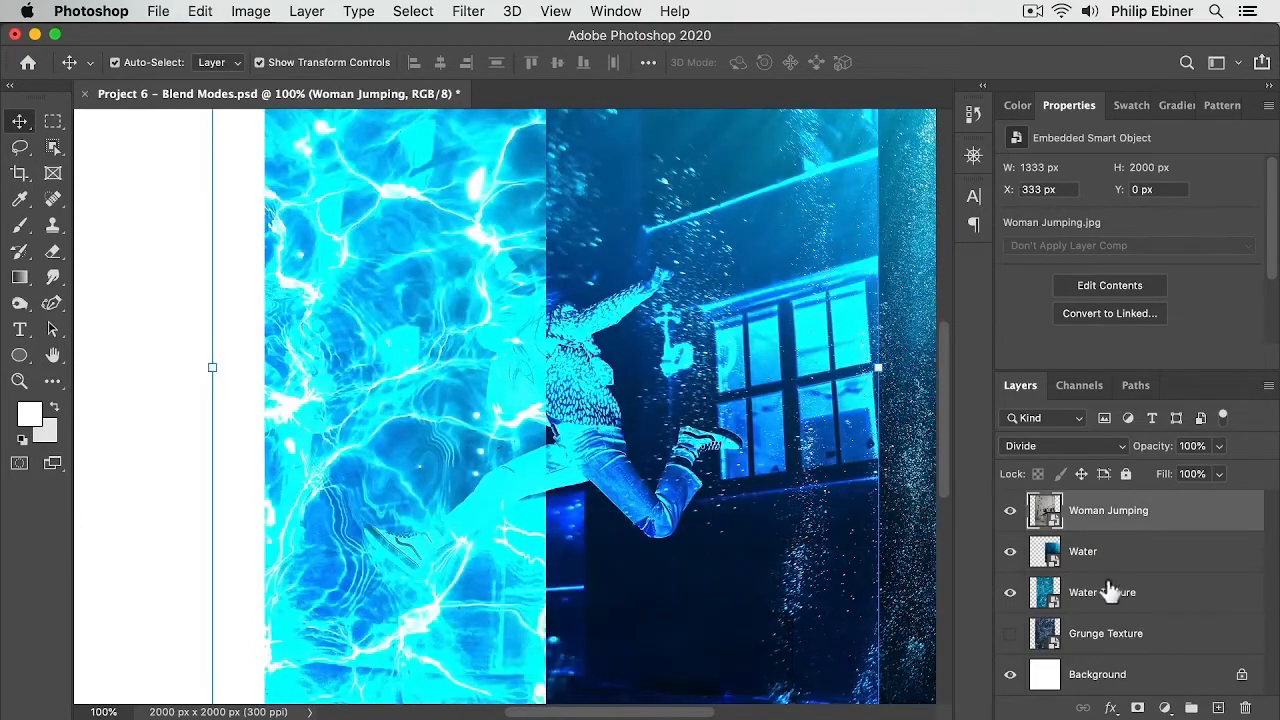
pyautogui.click(1125, 606)
pyautogui.hotkey('shift', 'Left')
pyautogui.hotkey('shift', 'Left')
pyautogui.hotkey('shift', 'Left')
pyautogui.hotkey('shift', 'Left')
pyautogui.hotkey('shift', 'Left')
pyautogui.hotkey('shift', 'Left')
pyautogui.hotkey('shift', 'Left')
pyautogui.hotkey('shift', 'Left')
pyautogui.hotkey('shift', 'Left')
pyautogui.hotkey('shift', 'Left')
pyautogui.hotkey('shift', 'Left')
pyautogui.hotkey('shift', 'Left')
pyautogui.hotkey('shift', 'Left')
pyautogui.hotkey('shift', 'Left')
pyautogui.hotkey('shift', 'Left')
pyautogui.hotkey('shift', 'Left')
pyautogui.hotkey('shift', 'Left')
pyautogui.hotkey('shift', 'Left')
pyautogui.hotkey('shift', 'Left')
pyautogui.hotkey('shift', 'Left')
pyautogui.hotkey('shift', 'Left')
pyautogui.hotkey('shift', 'Left')
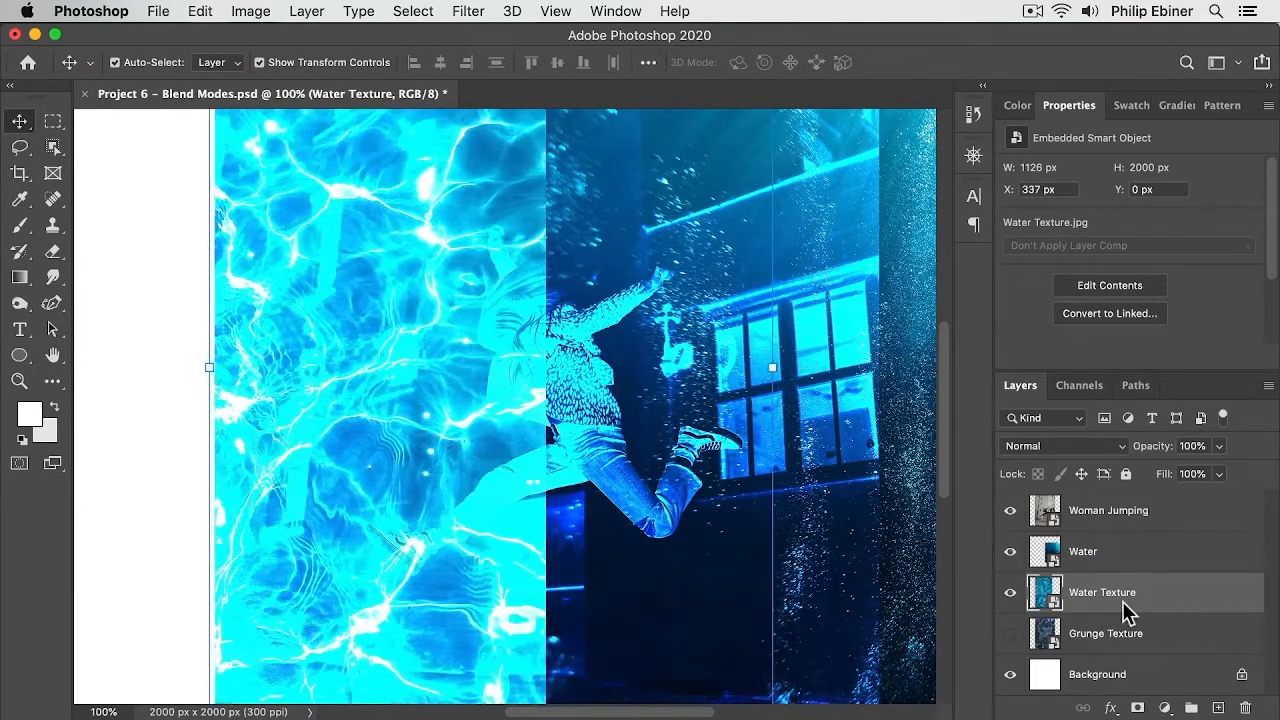
pyautogui.hotkey('shift', 'Left')
pyautogui.hotkey('shift', 'Left')
pyautogui.hotkey('shift', 'Left')
pyautogui.hotkey('shift', 'Left')
pyautogui.hotkey('shift', 'Left')
pyautogui.hotkey('shift', 'Left')
pyautogui.hotkey('shift', 'Left')
pyautogui.hotkey('shift', 'Left')
pyautogui.hotkey('shift', 'Left')
pyautogui.hotkey('shift', 'Left')
pyautogui.hotkey('shift', 'Left')
pyautogui.hotkey('shift', 'Left')
pyautogui.hotkey('shift', 'Left')
pyautogui.hotkey('shift', 'Left')
pyautogui.hotkey('shift', 'Left')
pyautogui.hotkey('shift', 'Left')
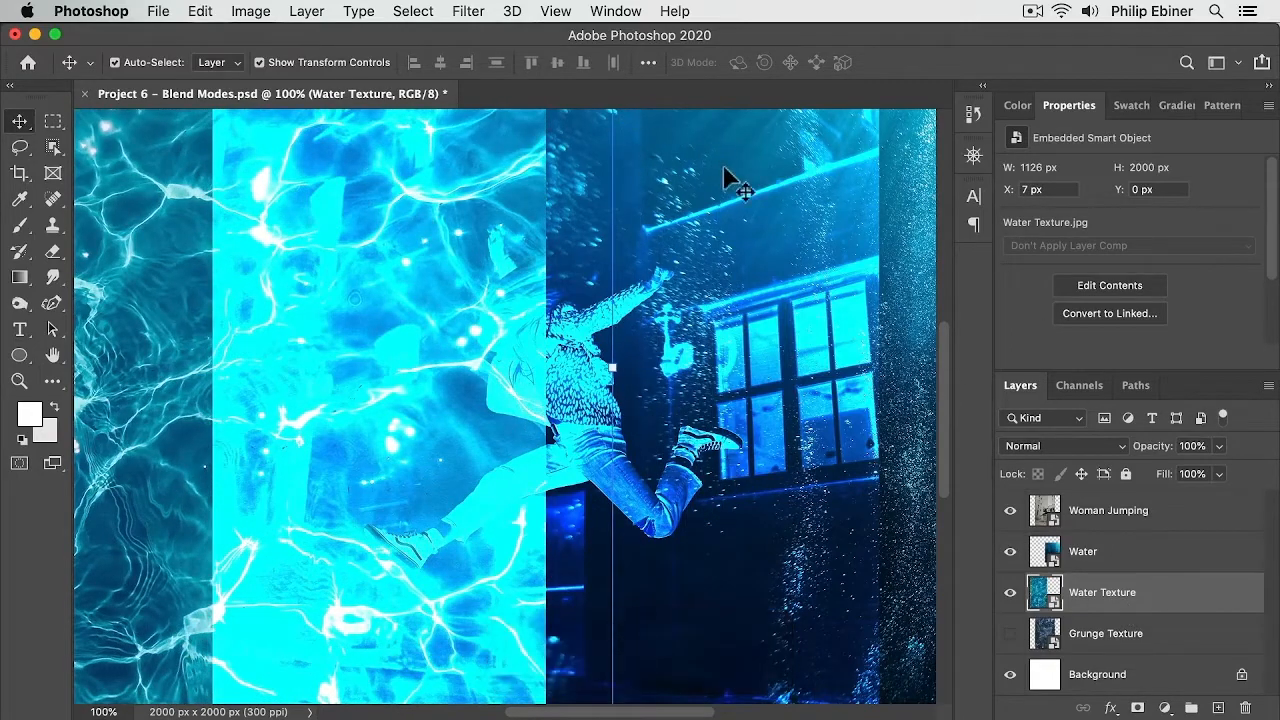
# Step: Zoom out to 66.7% and nudge the Water layer slightly to the right with the Move tool
pyautogui.click(944, 312)
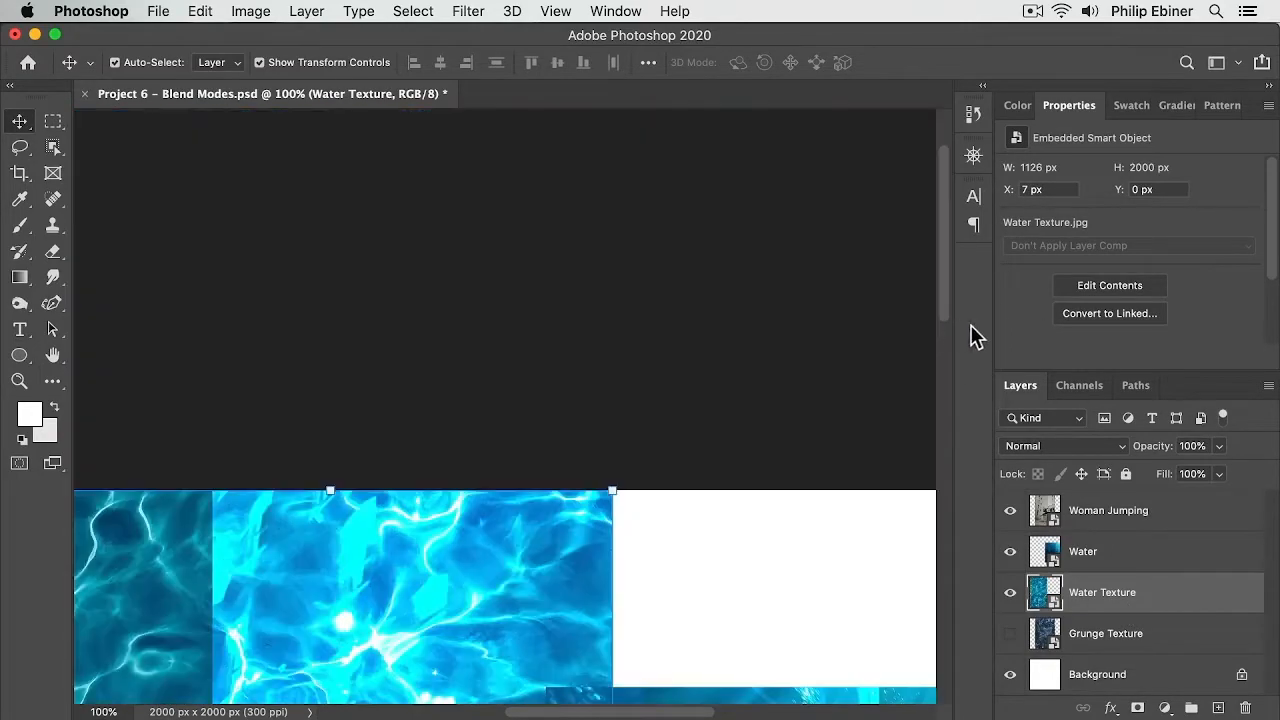
pyautogui.scroll(-5, 728, 486)
pyautogui.press('z')
pyautogui.keyDown('alt'); pyautogui.click(711, 482); pyautogui.keyUp('alt')
pyautogui.moveTo(706, 510); pyautogui.dragTo(637, 349)
pyautogui.press('v')
pyautogui.moveTo(821, 291); pyautogui.dragTo(871, 346)
pyautogui.click(710, 165)
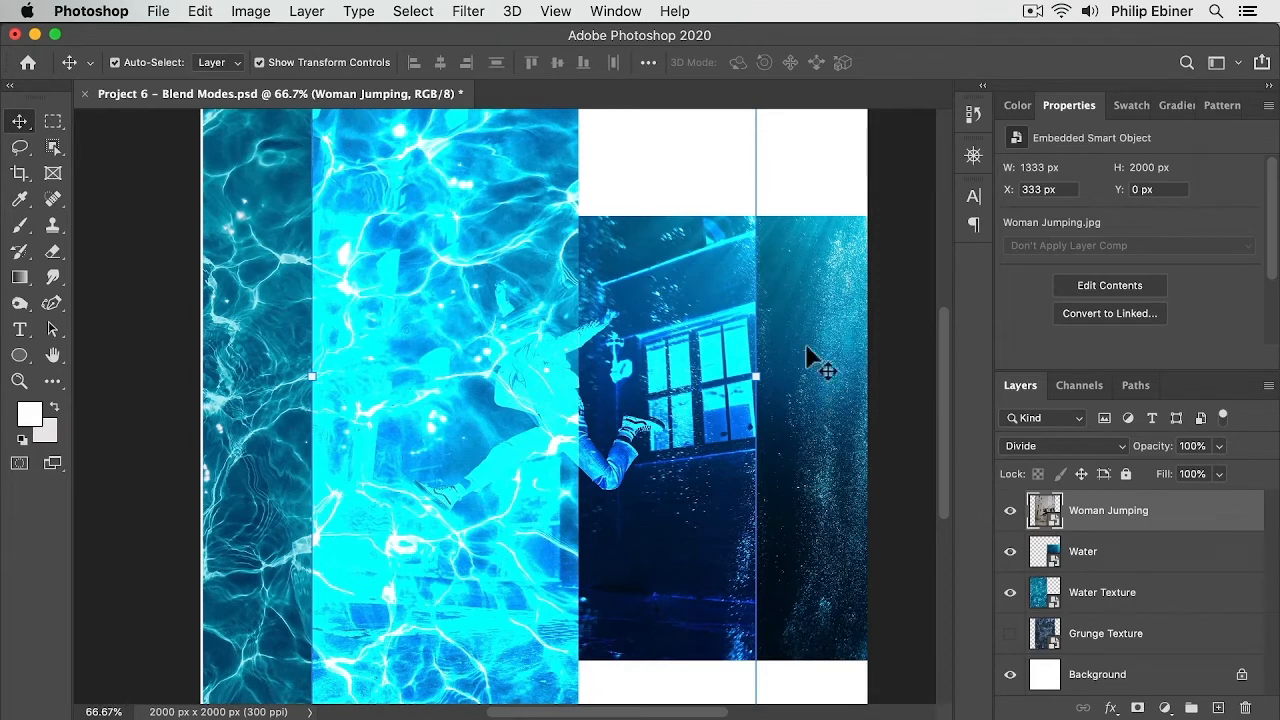
pyautogui.click(708, 675)
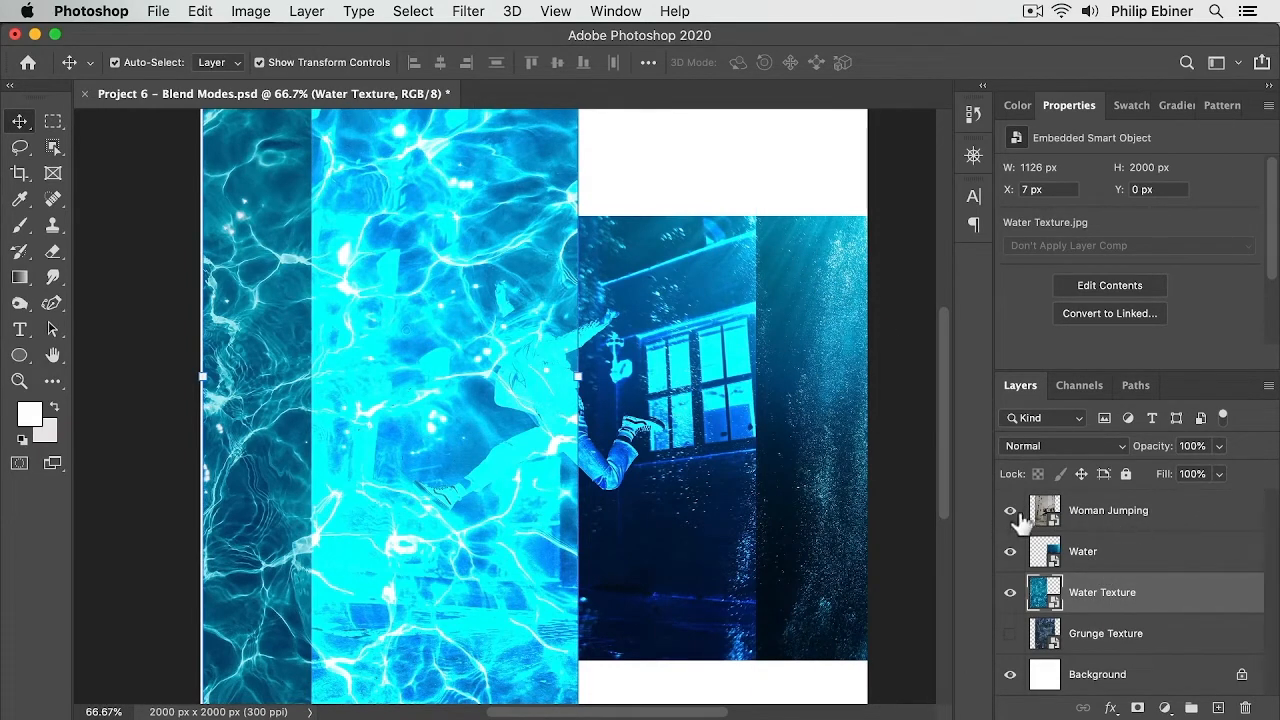
pyautogui.click(1090, 515)
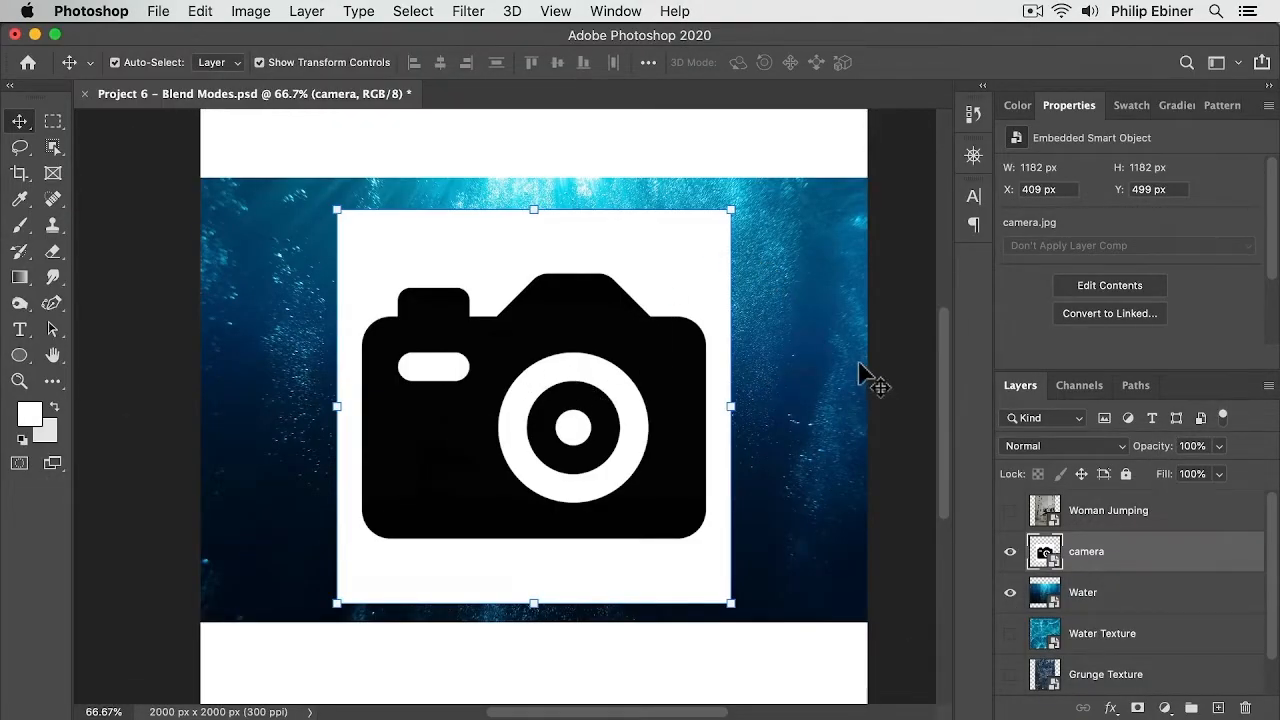
# Step: Set the camera layer's blend mode to Multiply
pyautogui.click(1030, 446)
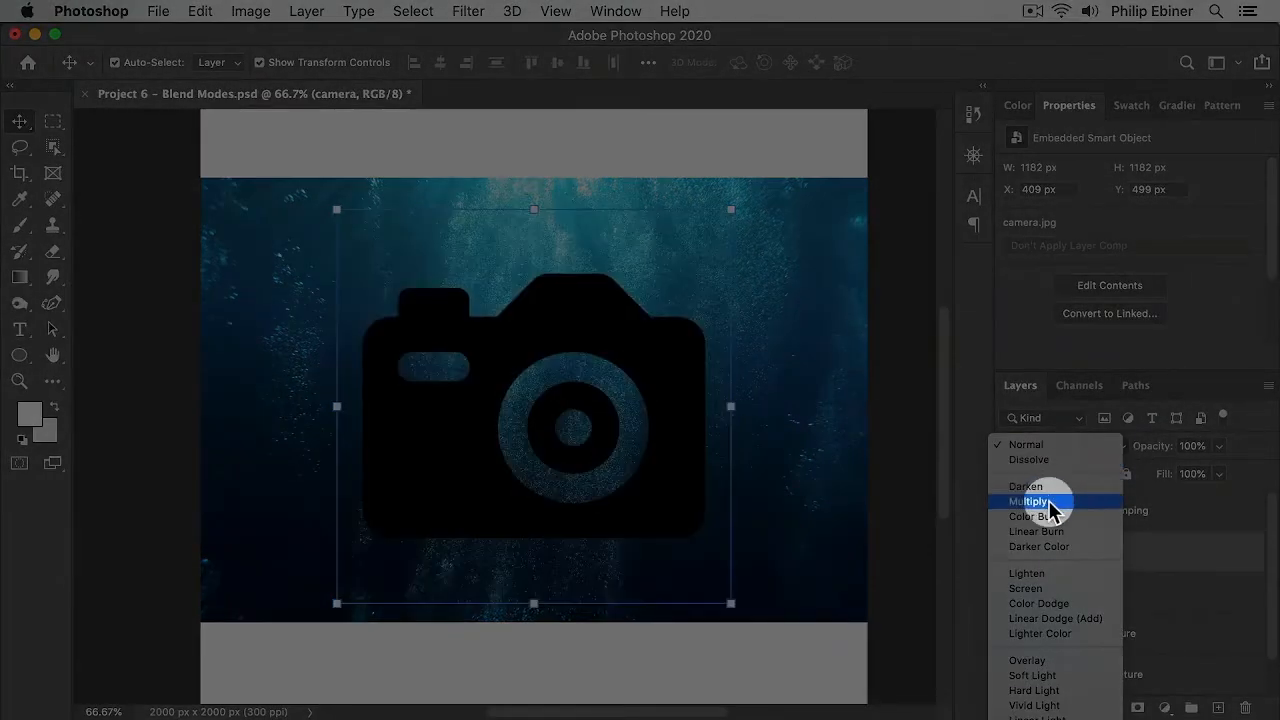
pyautogui.click(1053, 501)
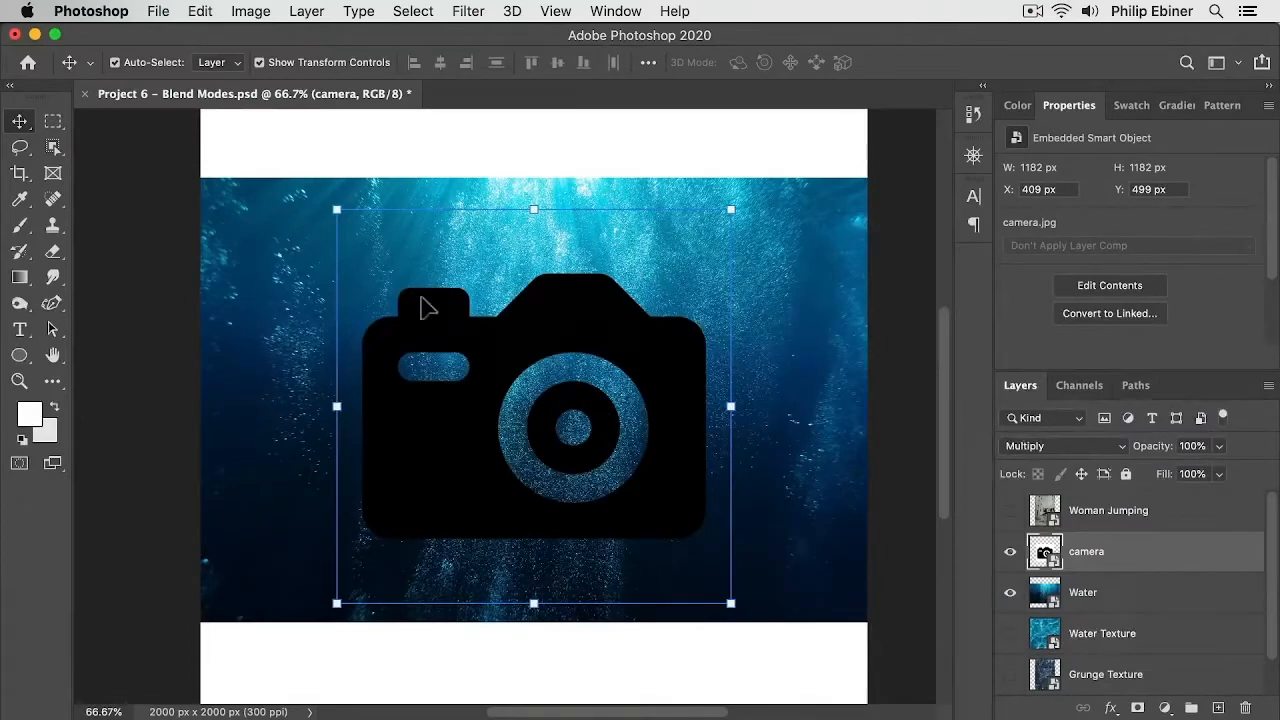
# Step: Move the camera icon up and scale it down to about 32% with a free transform, placing it near the canvas's top centre
pyautogui.moveTo(587, 362); pyautogui.dragTo(586, 309)
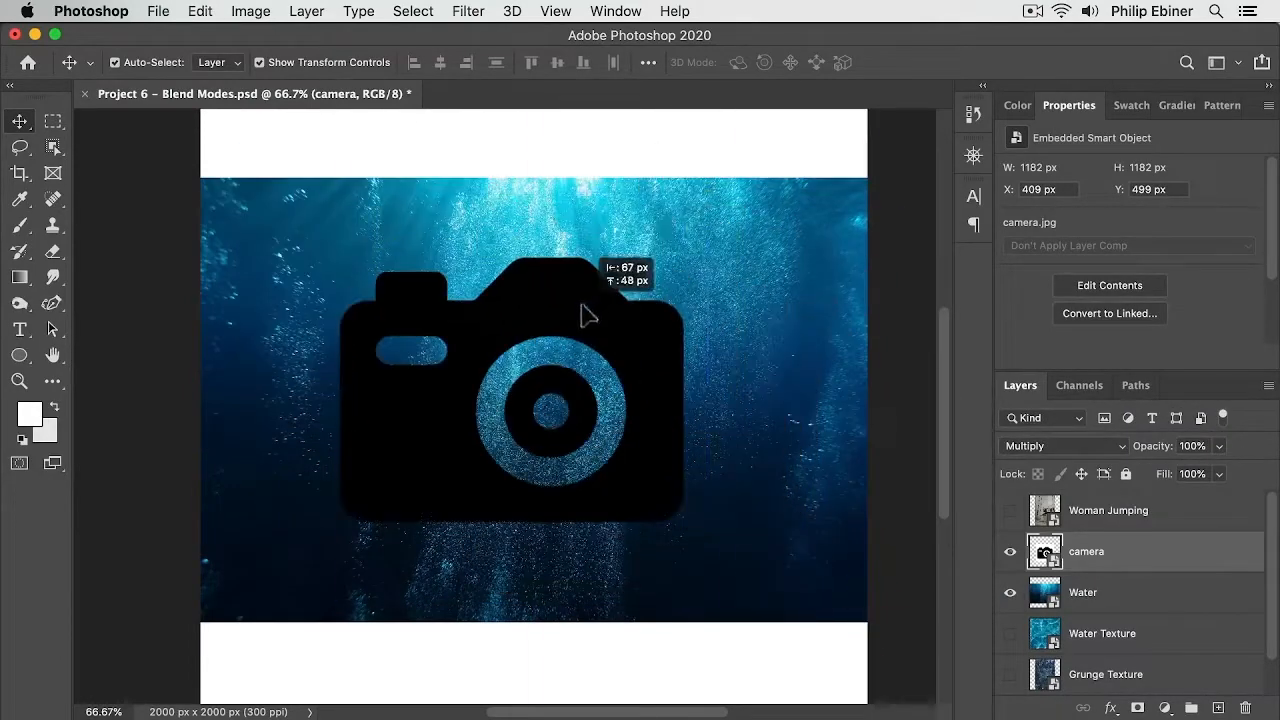
pyautogui.moveTo(709, 191); pyautogui.dragTo(577, 381)
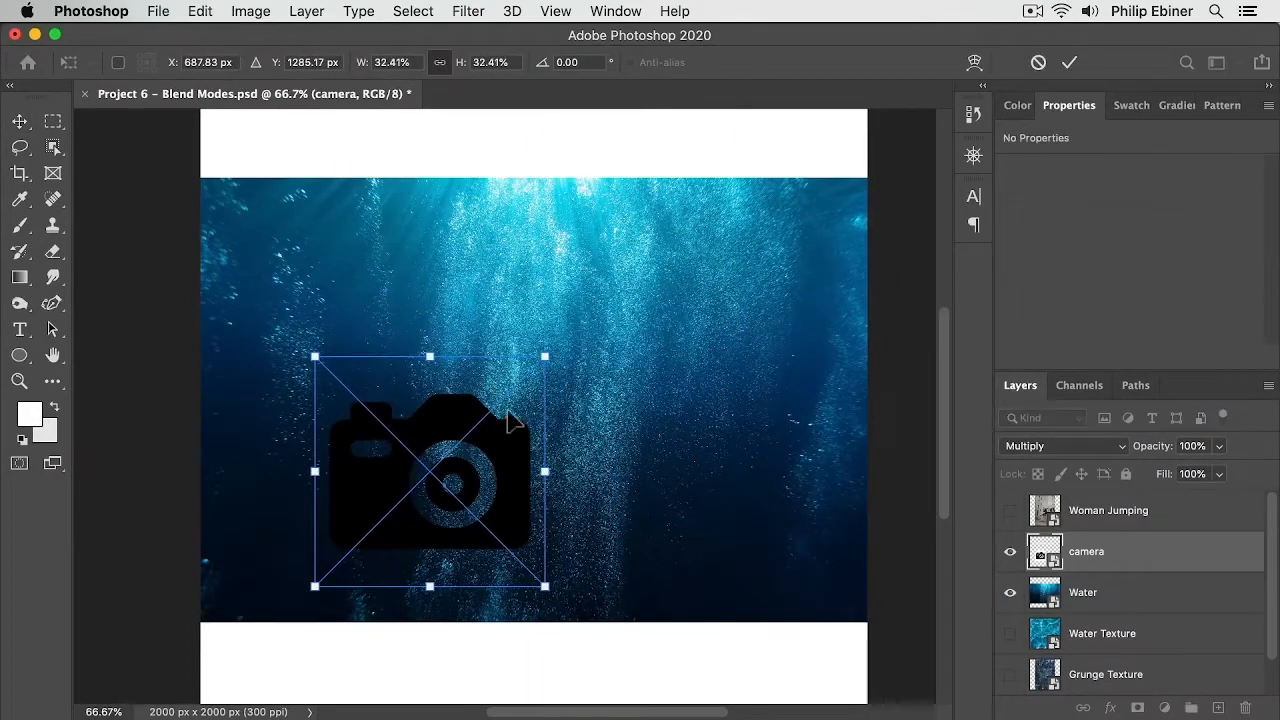
pyautogui.moveTo(509, 420); pyautogui.dragTo(667, 291)
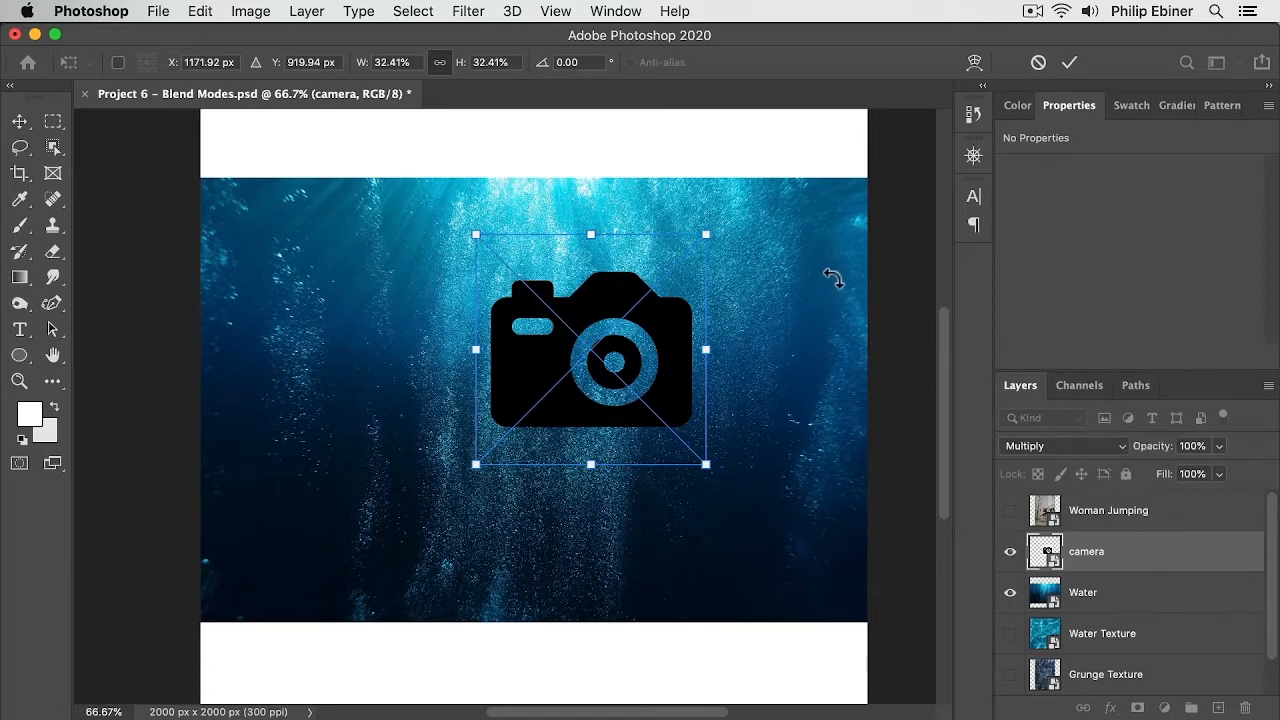
pyautogui.moveTo(537, 298); pyautogui.dragTo(640, 258)
# Step: Set the camera layer's blend mode to Screen and move the icon down towards the canvas centre
pyautogui.click(1082, 448)
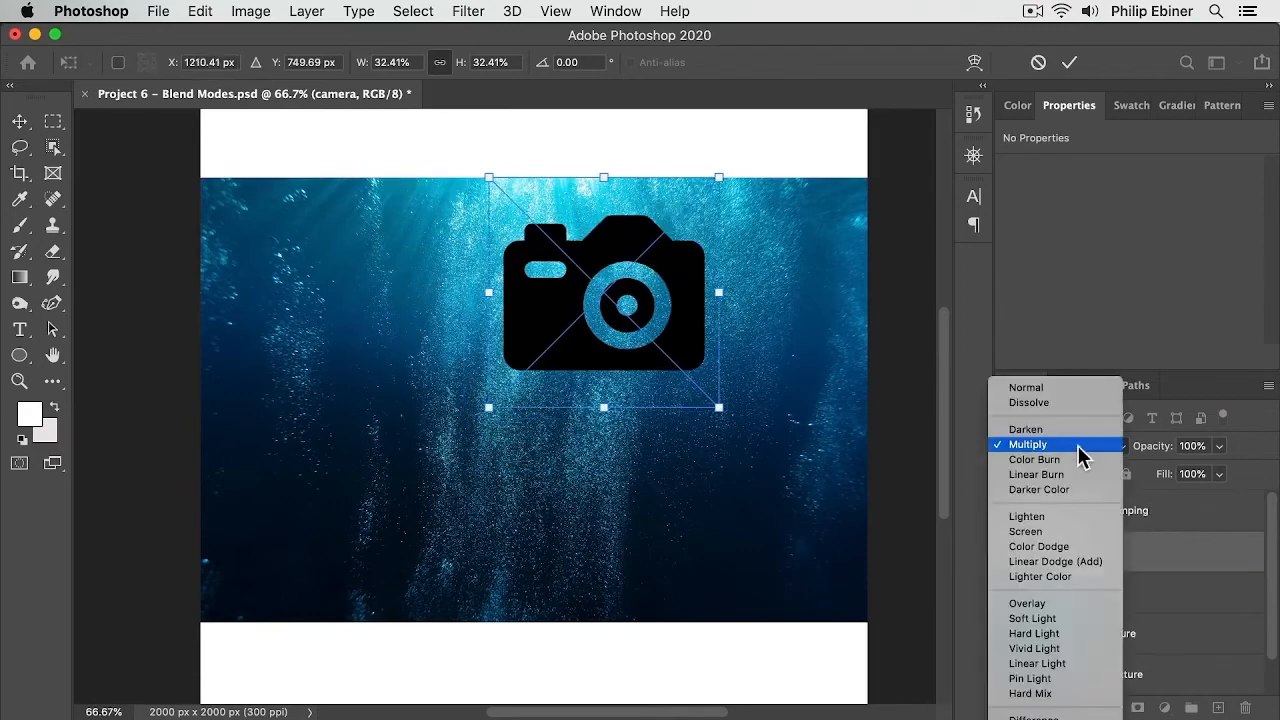
pyautogui.click(1082, 531)
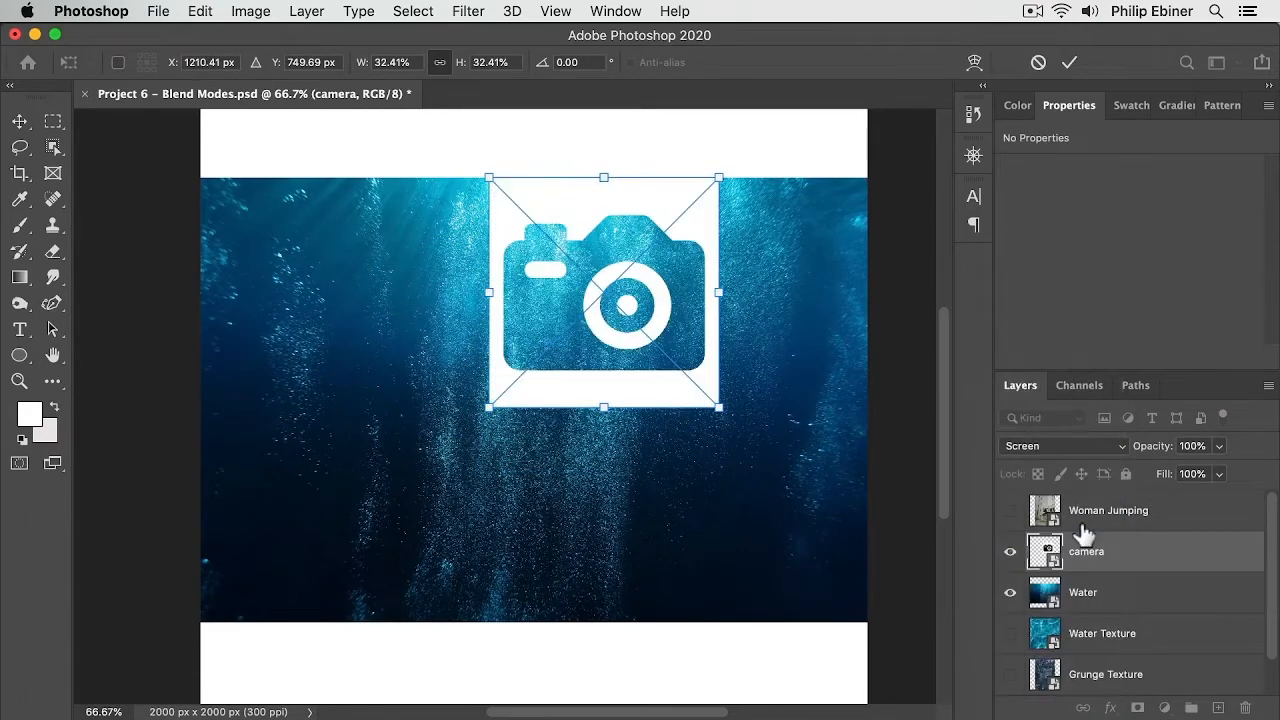
pyautogui.moveTo(605, 236); pyautogui.dragTo(512, 375)
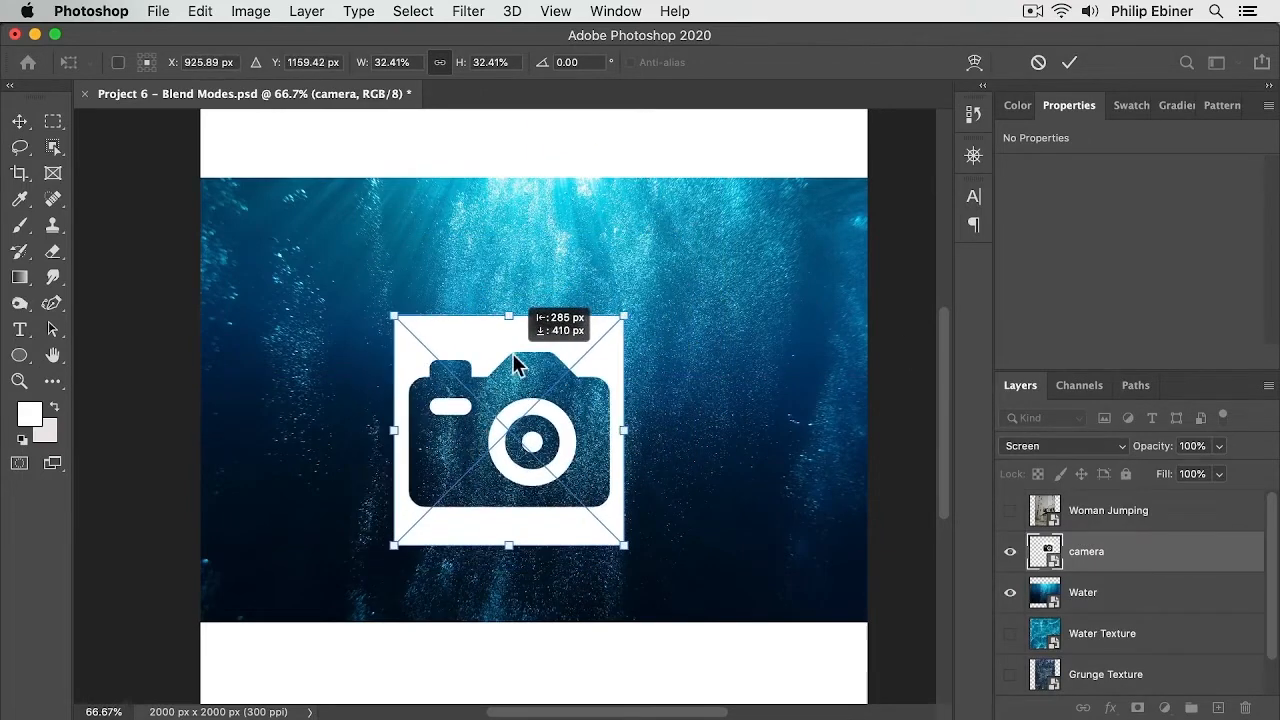
# Step: Enlarge the camera icon to about 97% so it fills the canvas and apply the transform
pyautogui.moveTo(622, 318); pyautogui.dragTo(901, 135)
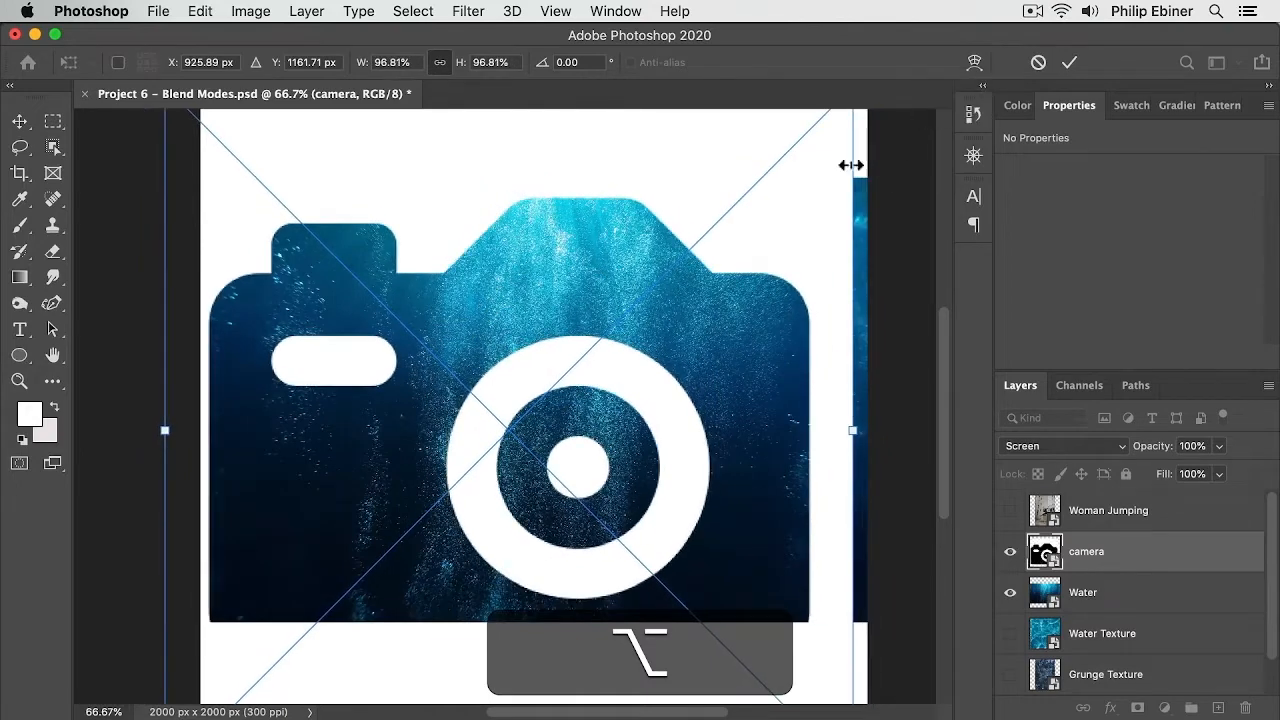
pyautogui.moveTo(805, 216); pyautogui.dragTo(829, 189)
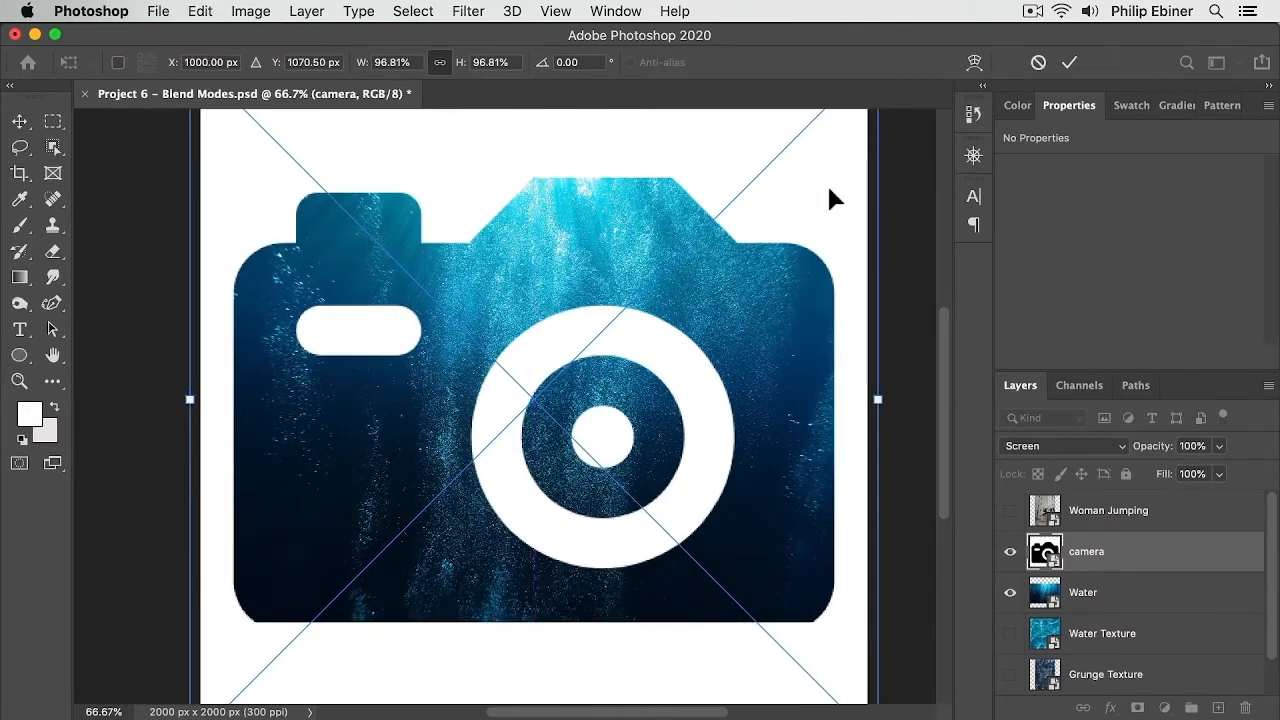
pyautogui.press('Return')
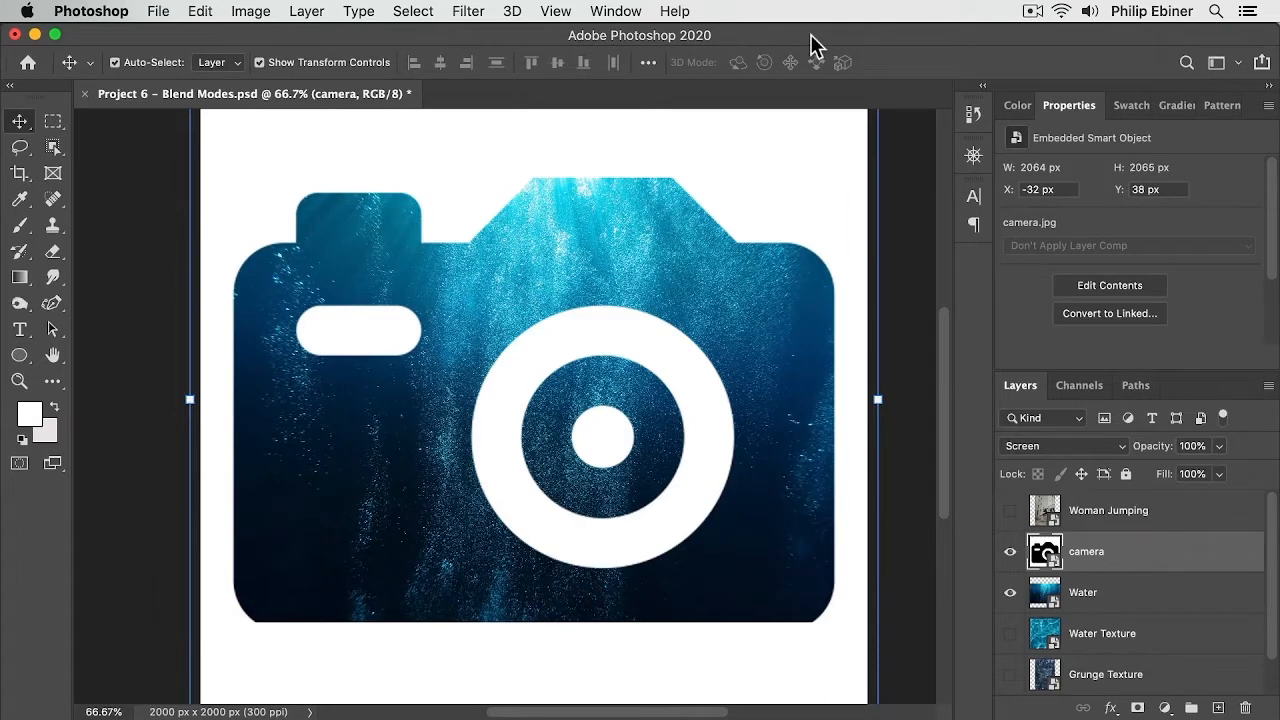
# Step: Scale the camera icon down from its side handle to about 1054 px wide and apply it
pyautogui.moveTo(878, 399); pyautogui.dragTo(710, 414)
pyautogui.press('Return')
pyautogui.click(774, 350)
# Step: Drag the VSO Logo 1 image from the Desktop folder into the document, scale it to about 18%, and place it
pyautogui.press('super+Tab')
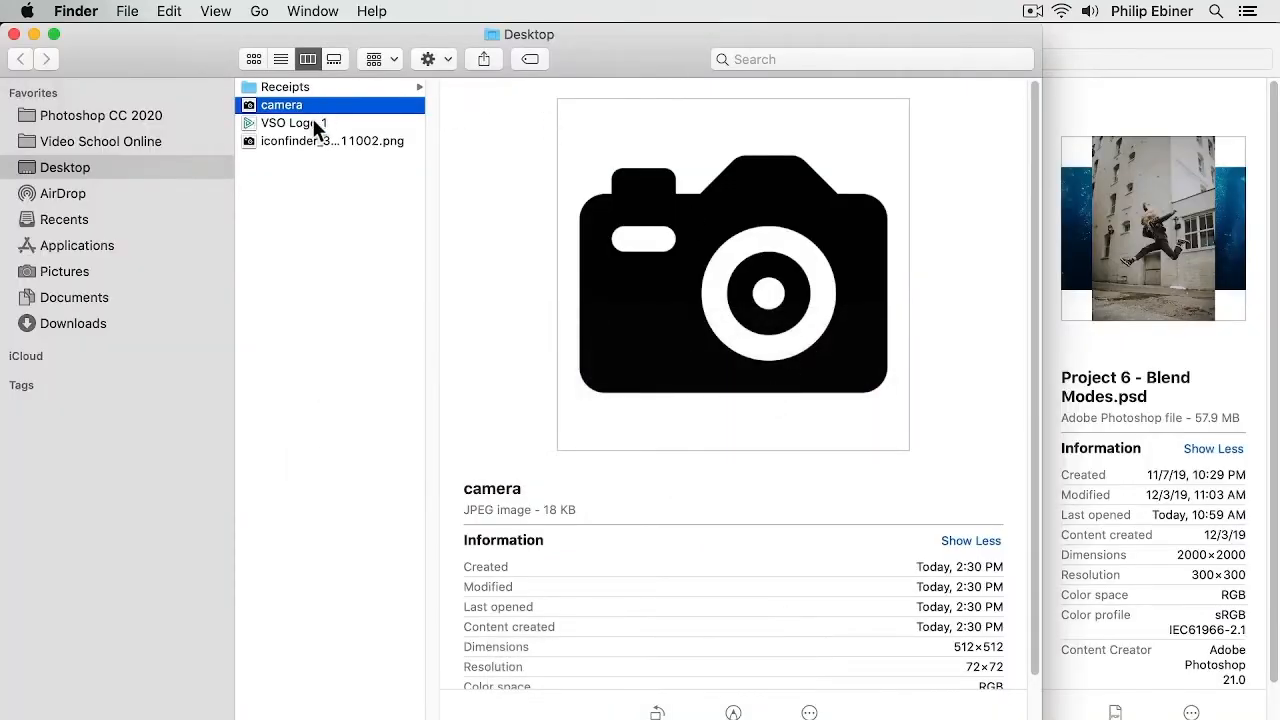
pyautogui.press('super+Tab')
pyautogui.moveTo(312, 118); pyautogui.dragTo(531, 343)
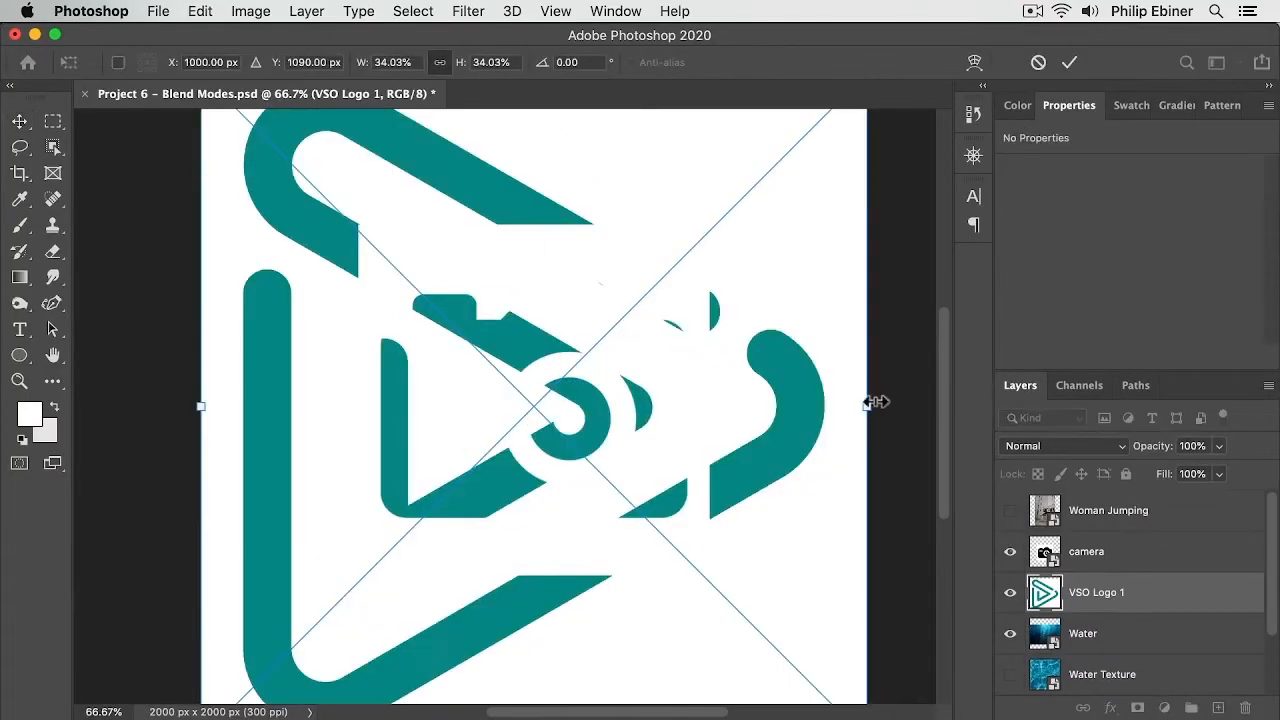
pyautogui.moveTo(876, 402); pyautogui.dragTo(712, 404)
pyautogui.hotkey('alt', 'Return')
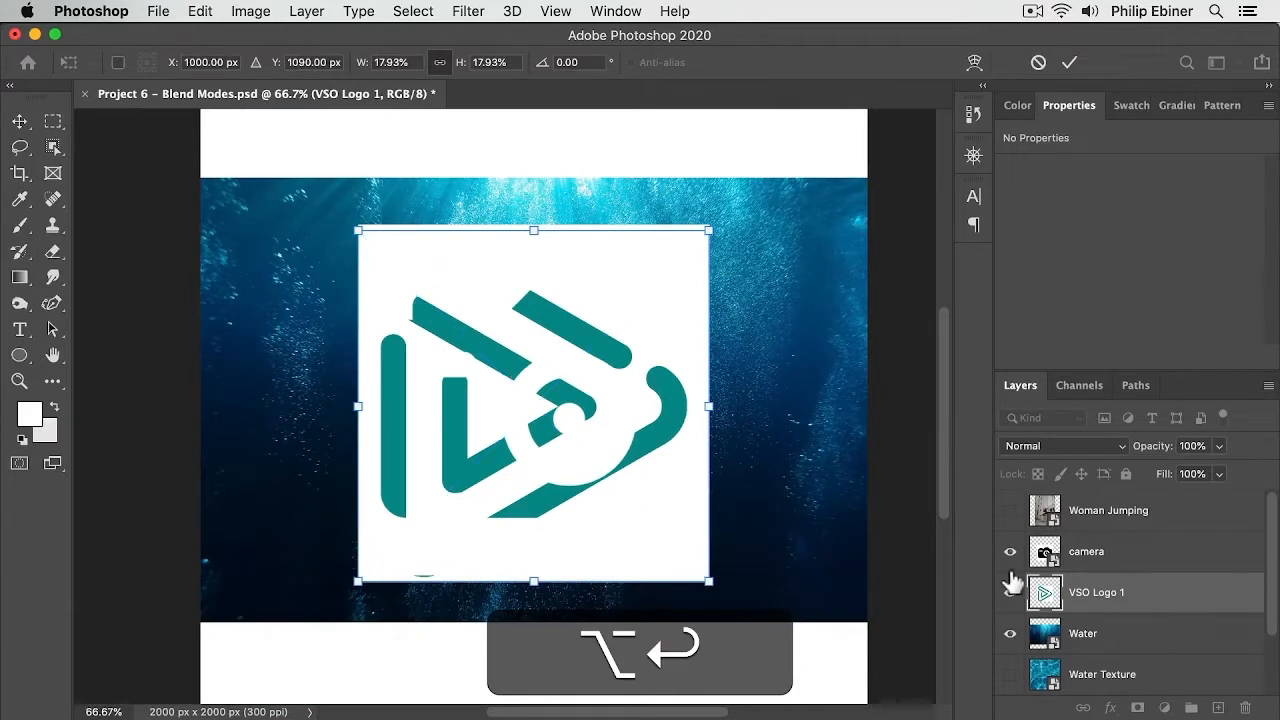
pyautogui.press('Return')
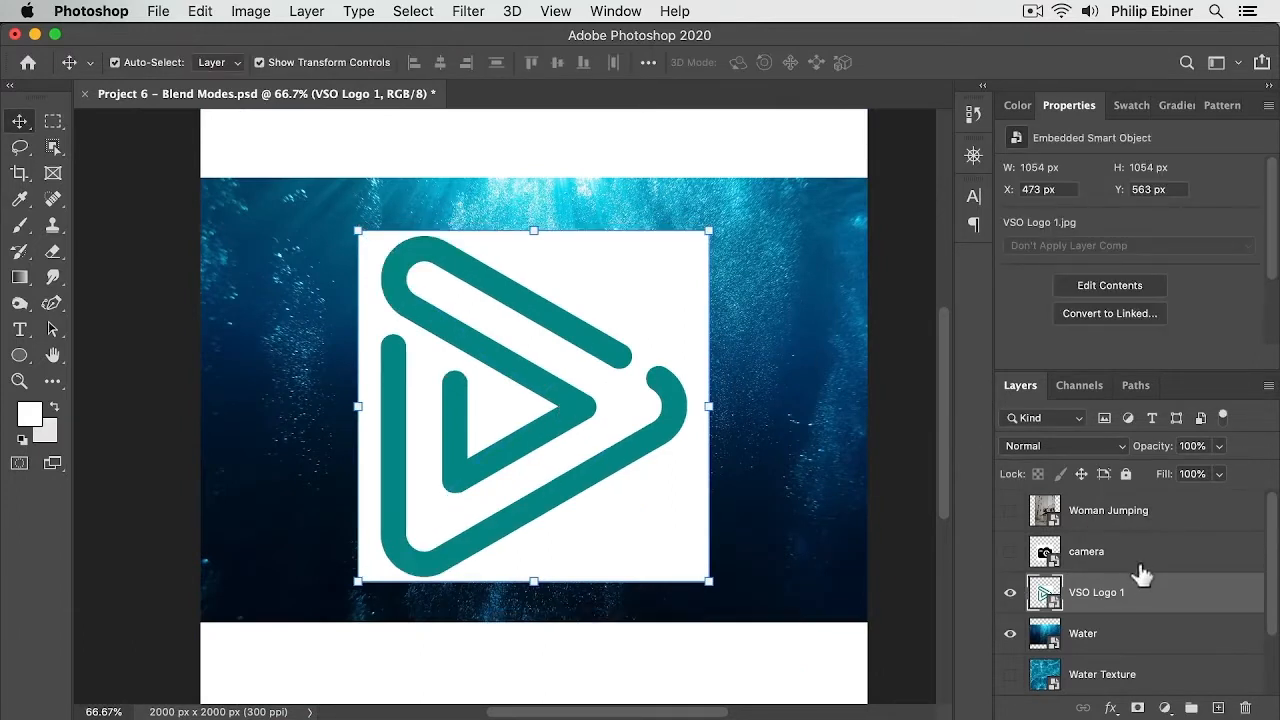
# Step: Set the VSO Logo 1 layer's blend mode to Multiply and nudge the logo up and to the left
pyautogui.click(1140, 562)
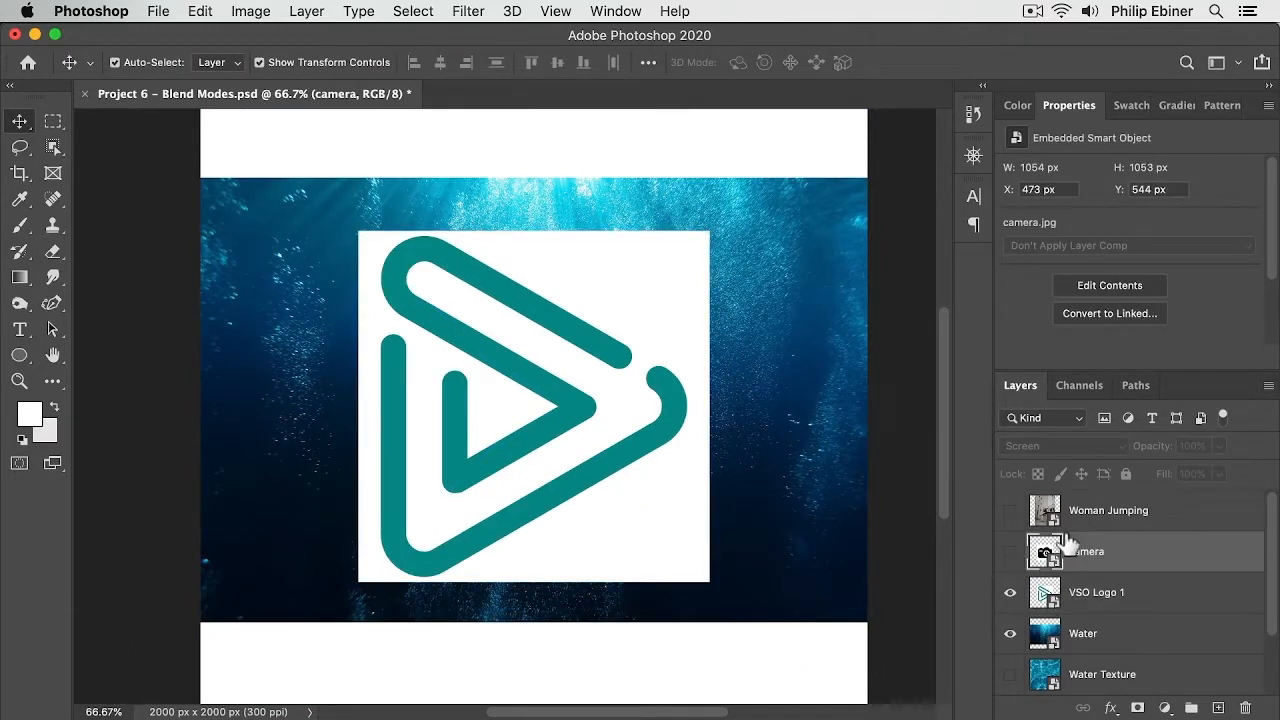
pyautogui.click(520, 367)
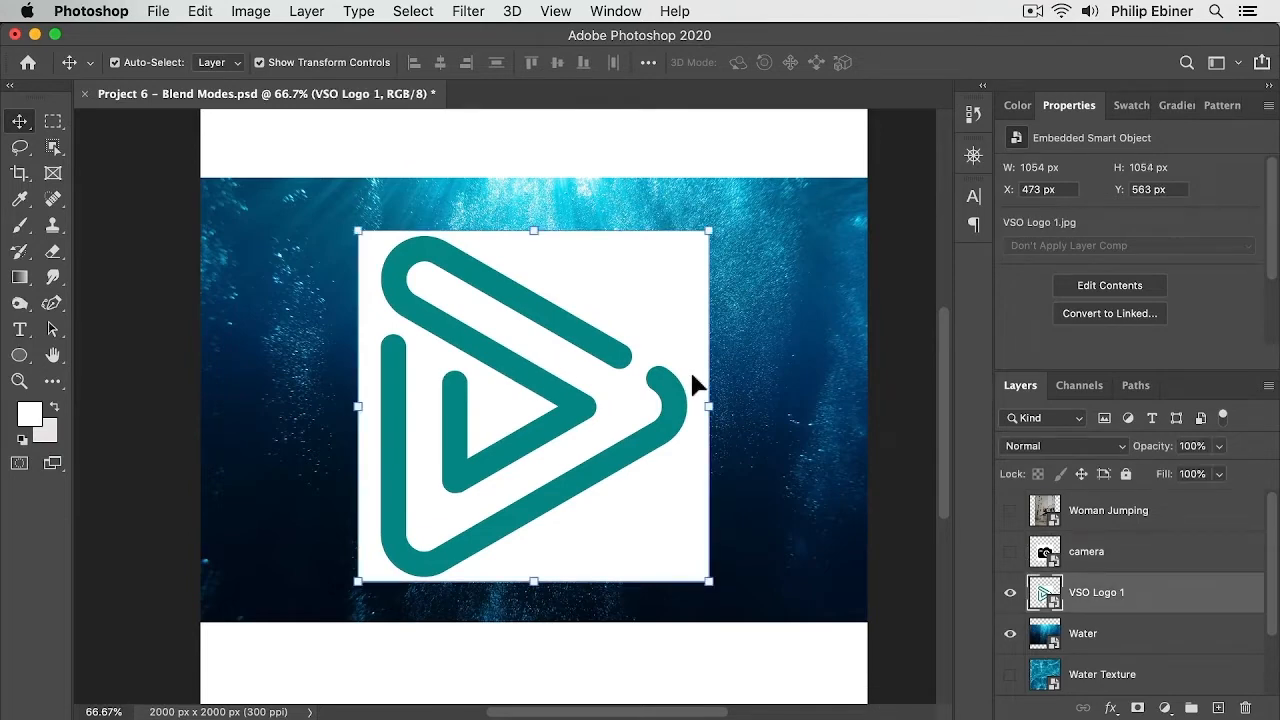
pyautogui.click(1035, 447)
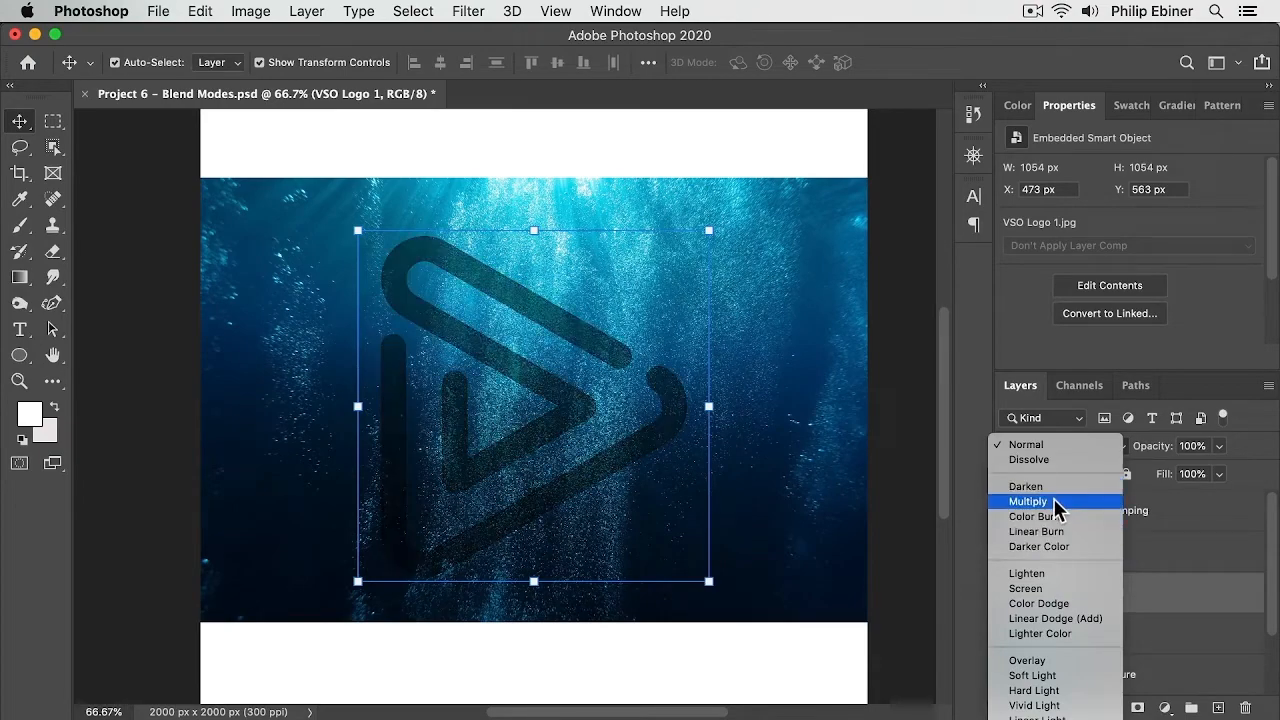
pyautogui.click(1053, 498)
pyautogui.moveTo(482, 294)
pyautogui.mouseDown()
pyautogui.moveTo(466, 189)
pyautogui.moveTo(308, 183)
pyautogui.moveTo(694, 346)
pyautogui.moveTo(580, 314)
pyautogui.moveTo(500, 269)
pyautogui.moveTo(508, 298)
pyautogui.moveTo(448, 322)
pyautogui.moveTo(460, 294)
pyautogui.mouseUp()
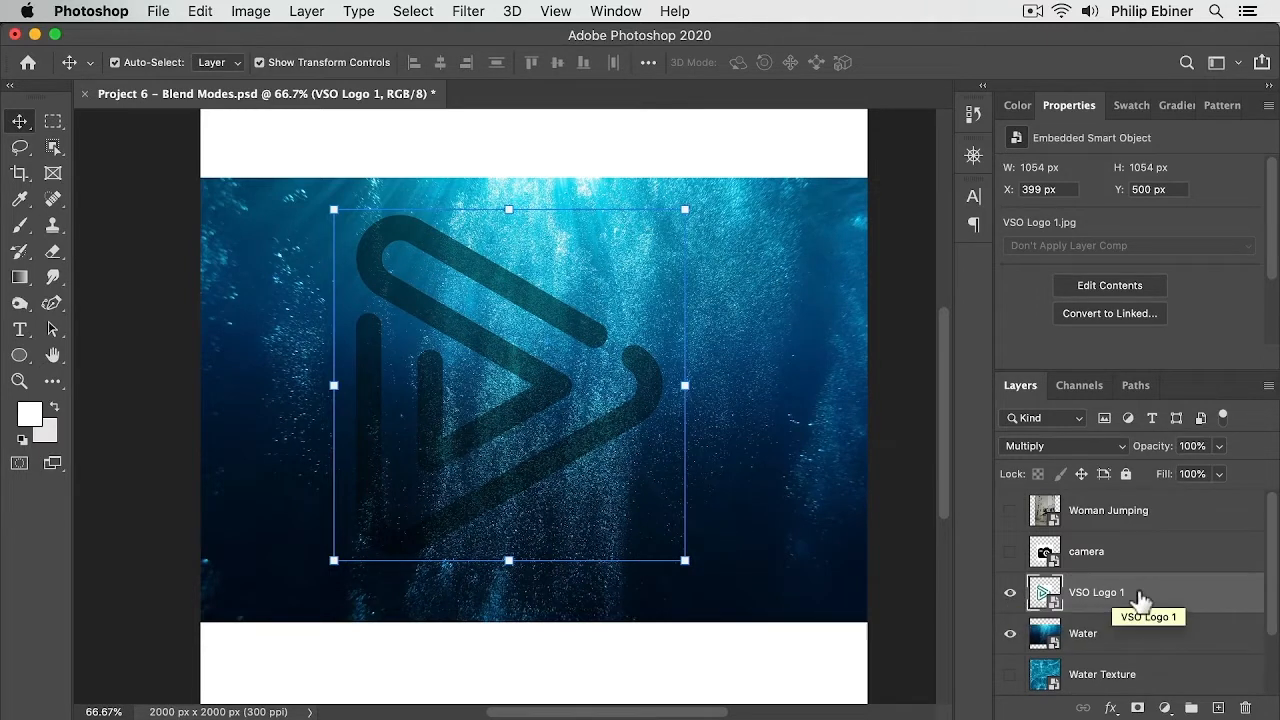
pyautogui.press('BackSpace')
pyautogui.click(1010, 551)
pyautogui.press('super+z')
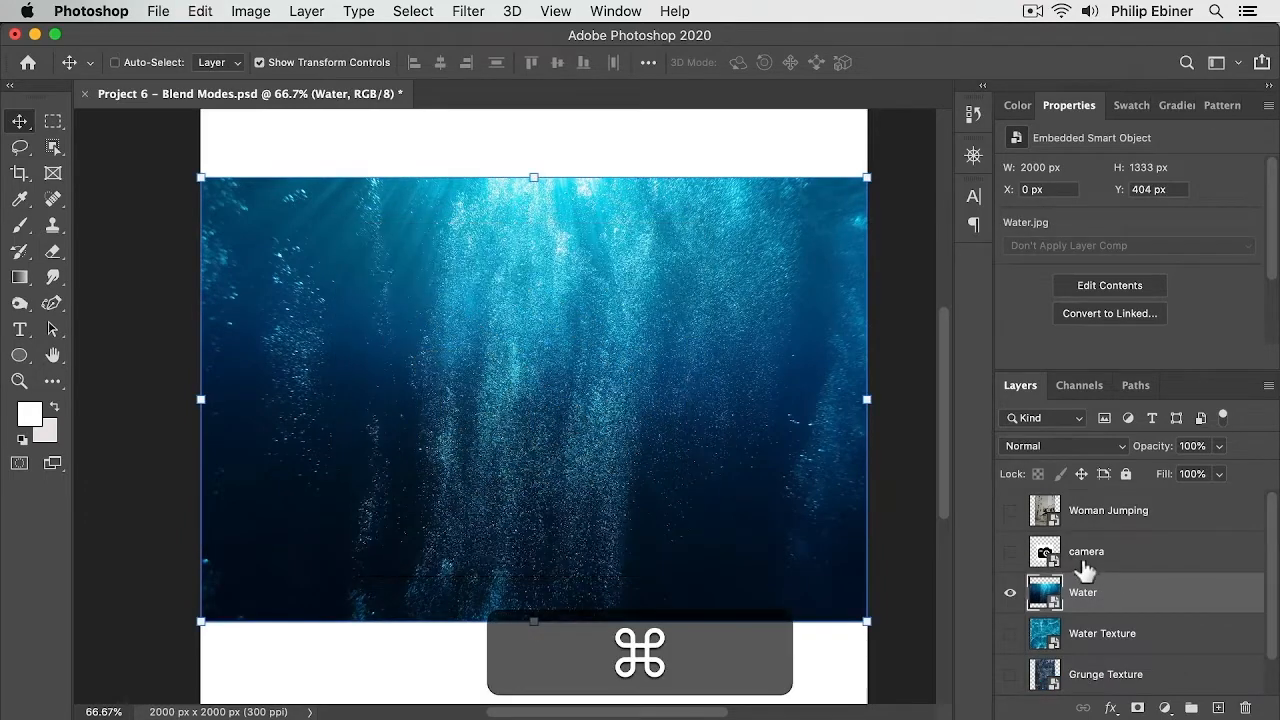
pyautogui.press('super+z')
# Step: Return the logo layer to Normal blending and select its white background with the Magic Wand tool
pyautogui.click(1062, 446)
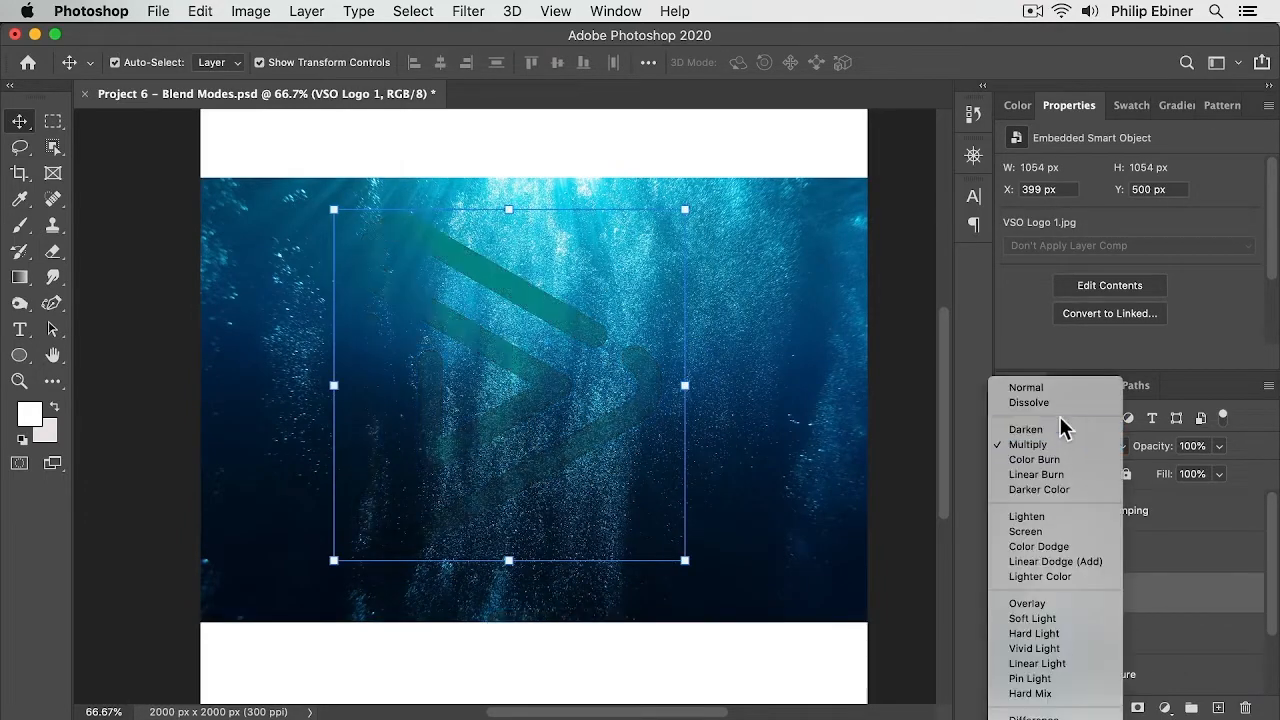
pyautogui.click(1040, 381)
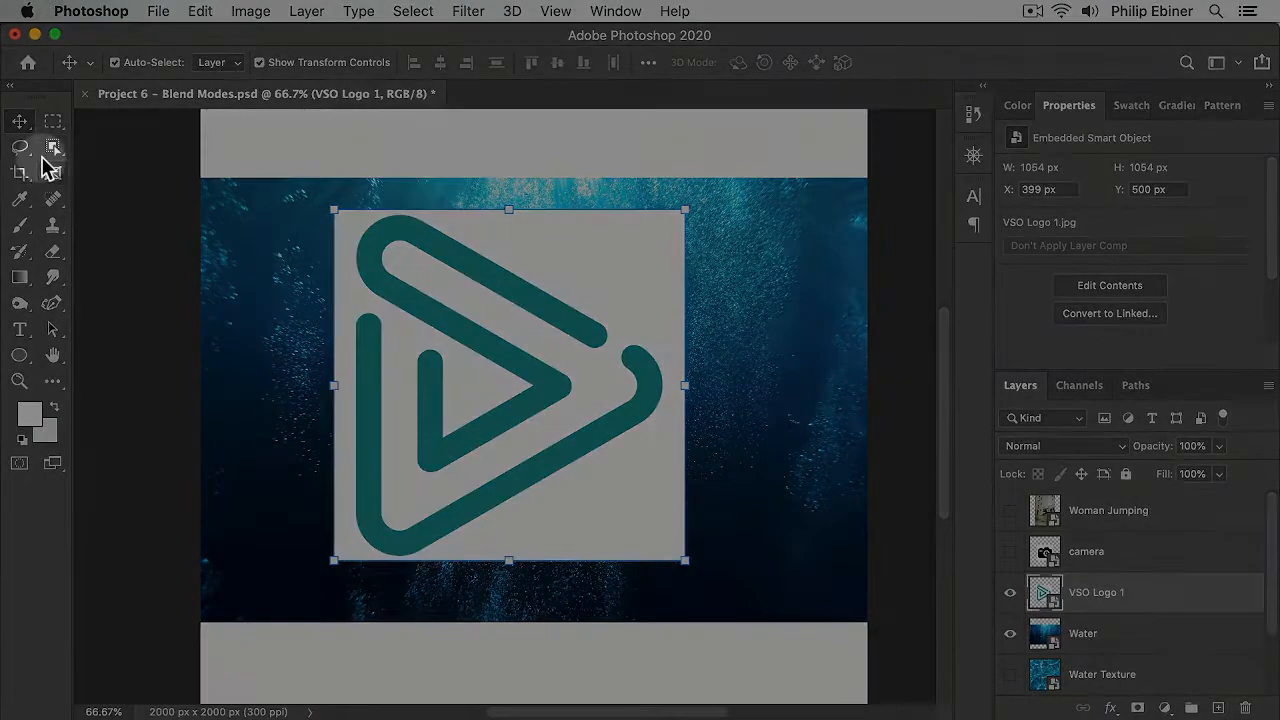
pyautogui.click(53, 147)
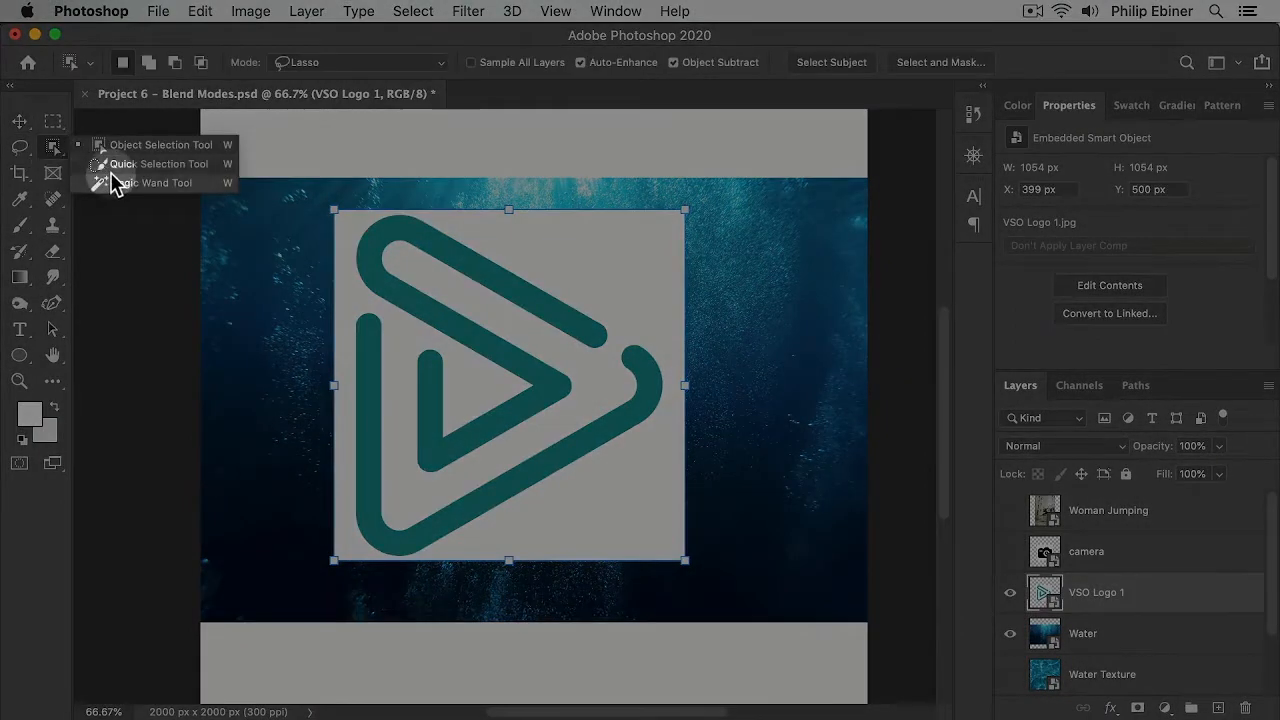
pyautogui.click(113, 185)
pyautogui.click(551, 280)
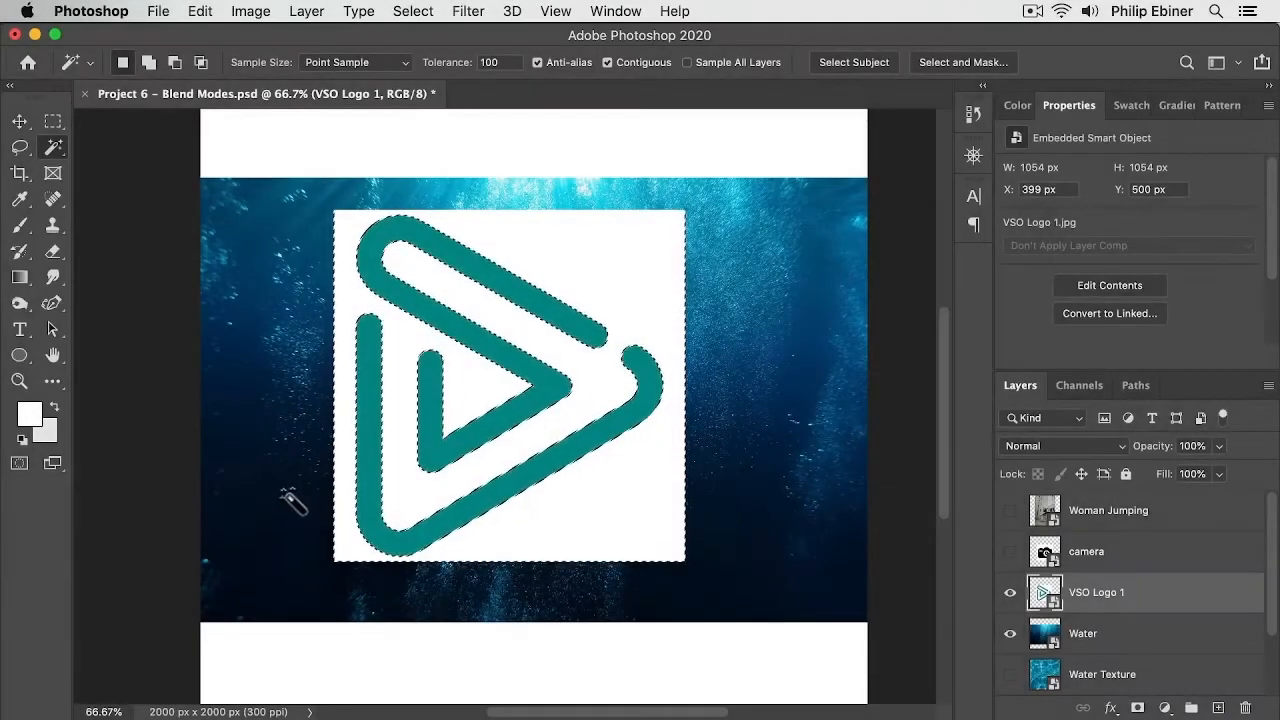
# Step: Try to delete the selected white background from the logo smart object
pyautogui.press('BackSpace')
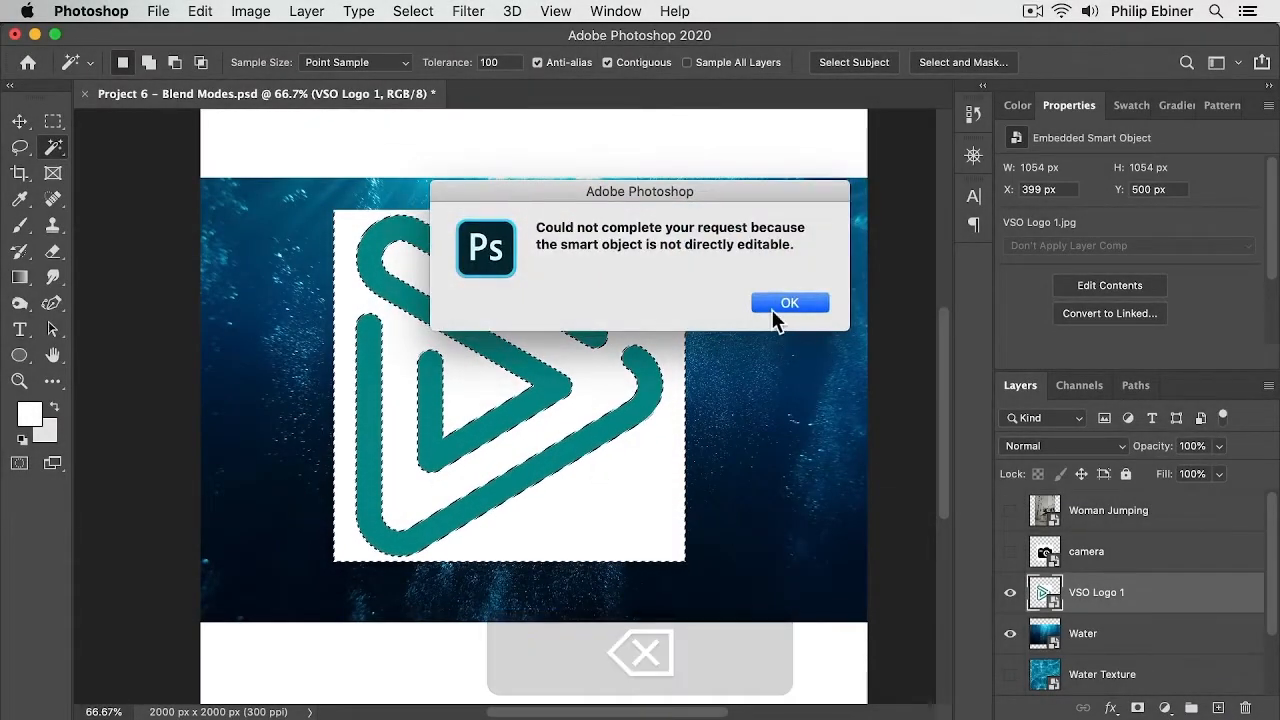
pyautogui.click(774, 305)
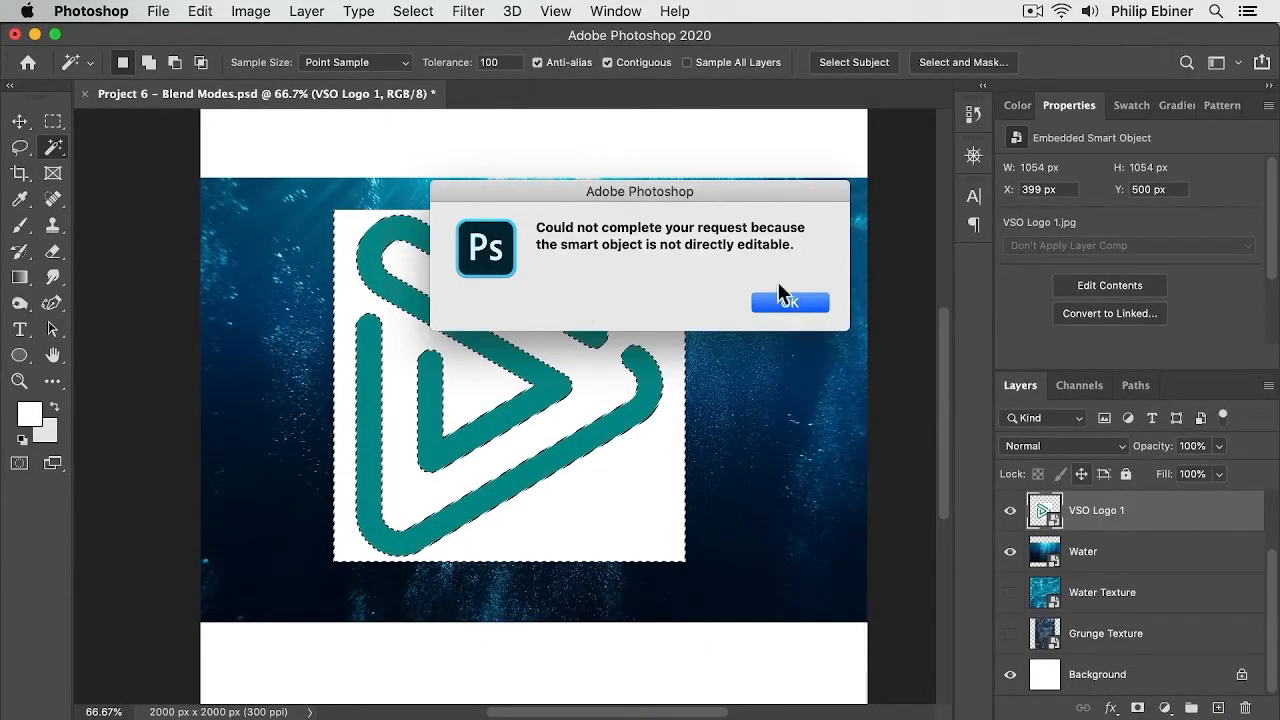
pyautogui.click(787, 300)
# Step: Rasterize the VSO Logo 1 layer and delete its selected white background
pyautogui.rightClick(1113, 512)
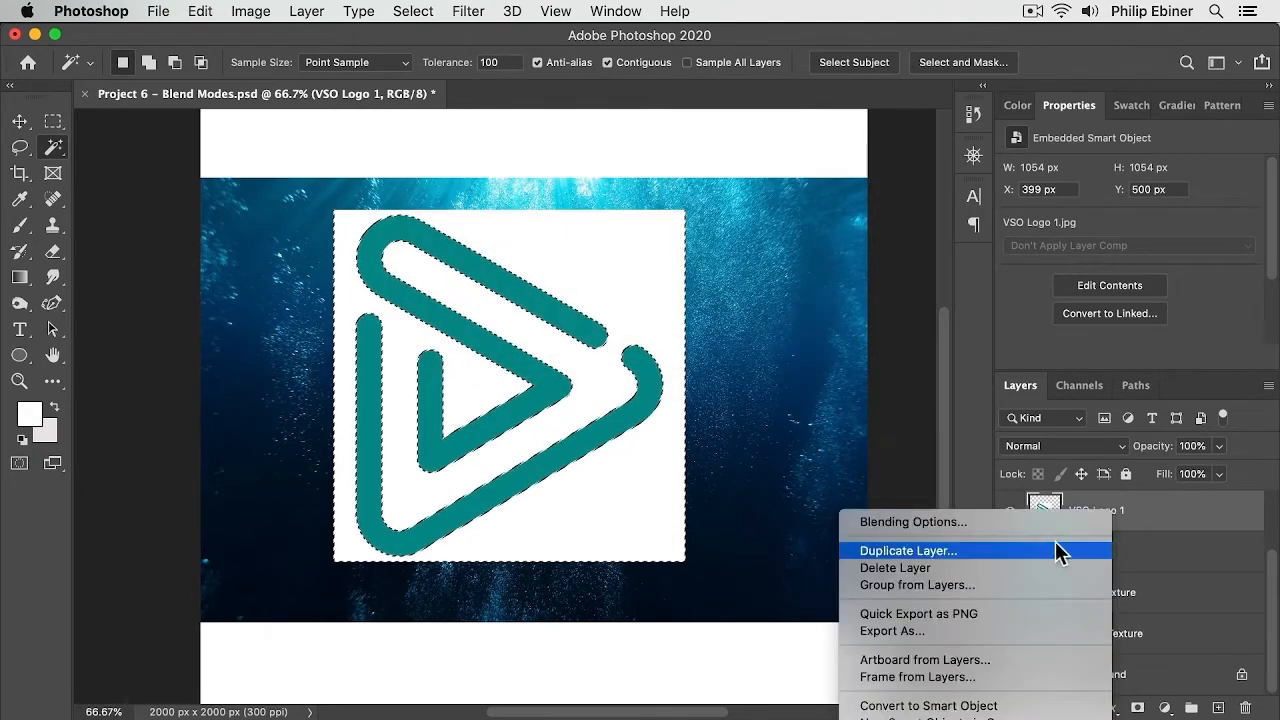
pyautogui.scroll(-10, 1031, 565)
pyautogui.click(1000, 379)
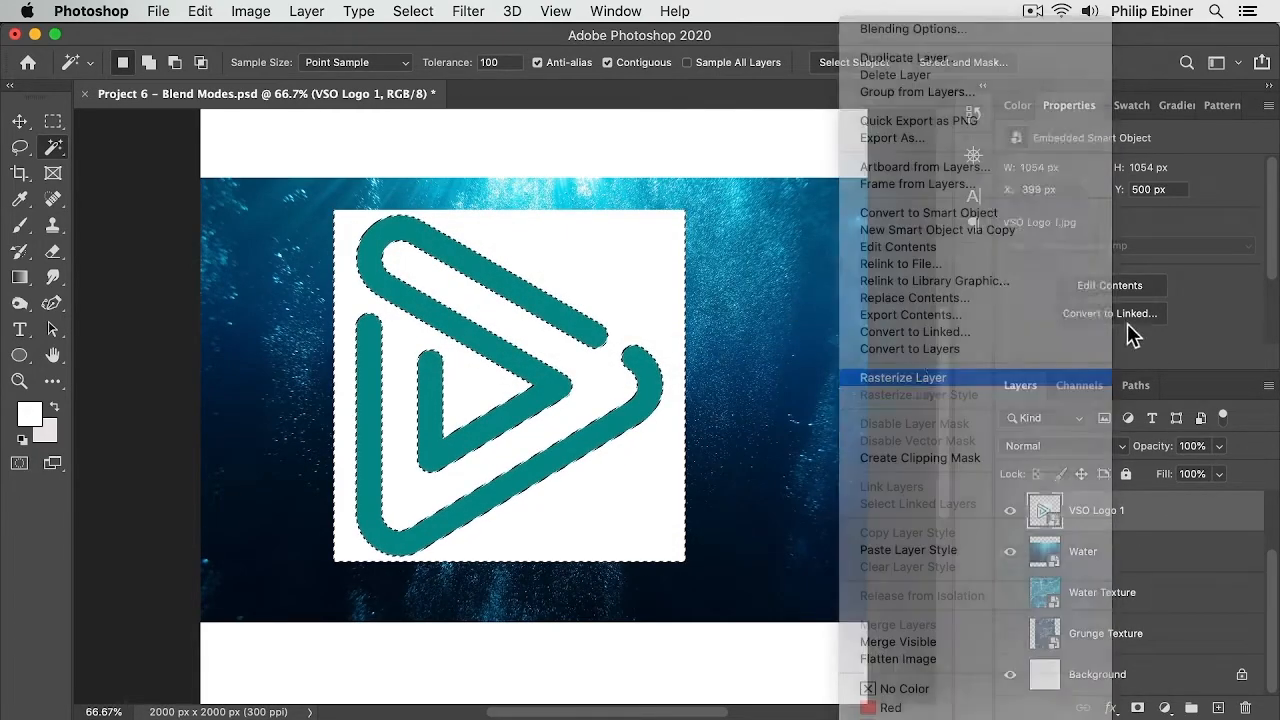
pyautogui.press('BackSpace')
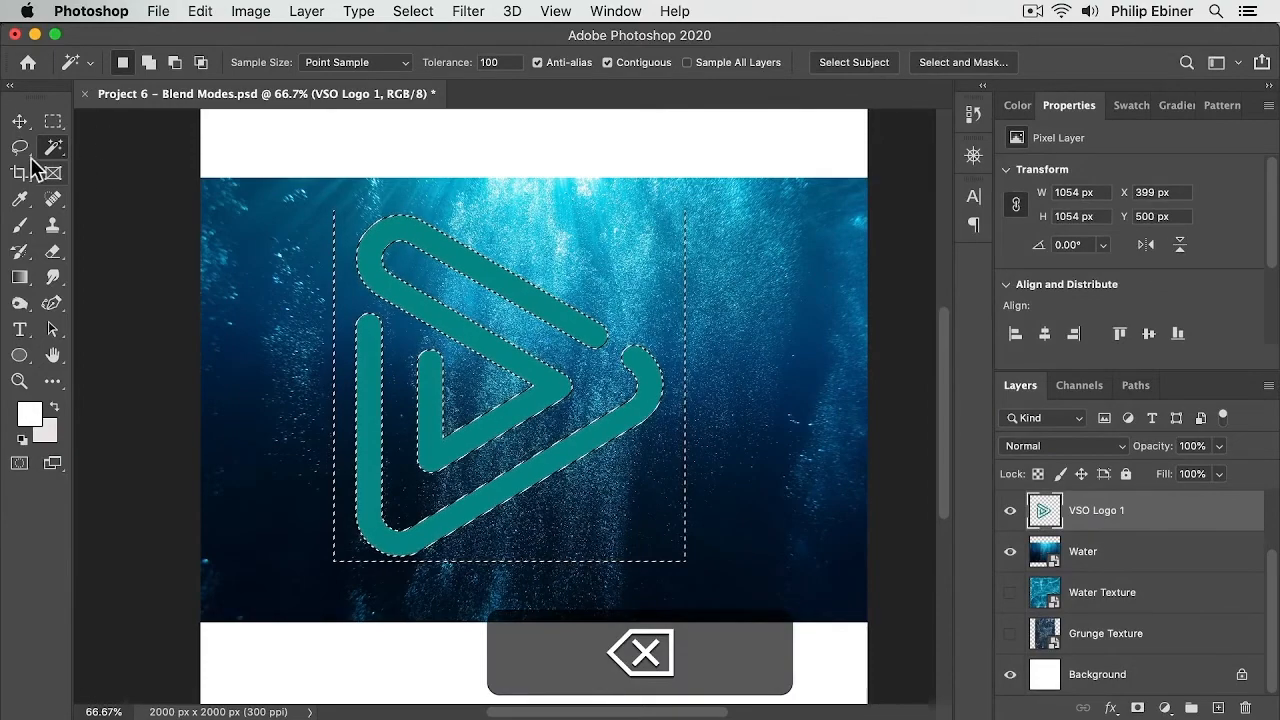
# Step: Drop the selection, switch to the Move tool, and delete the VSO Logo 1 layer
pyautogui.click(60, 122)
pyautogui.click(155, 185)
pyautogui.press('v')
pyautogui.moveTo(644, 317); pyautogui.dragTo(889, 638)
pyautogui.moveTo(549, 420); pyautogui.dragTo(430, 368)
pyautogui.moveTo(786, 594); pyautogui.dragTo(526, 290)
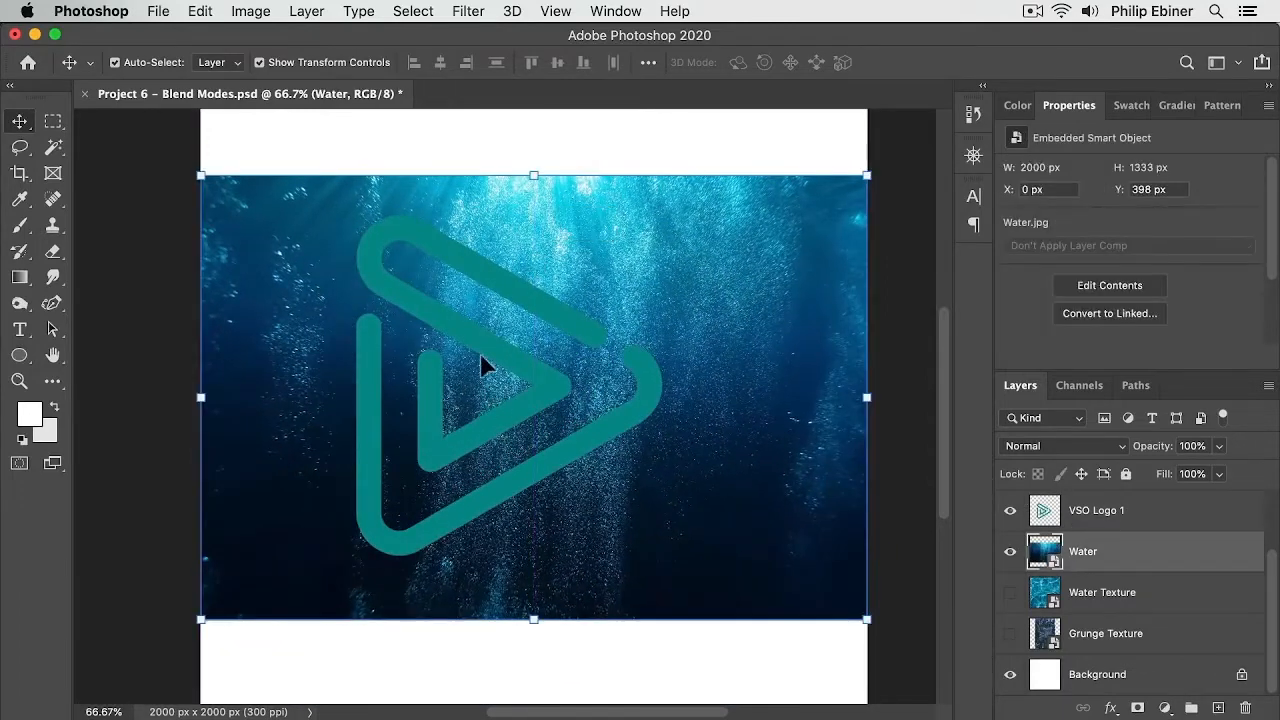
pyautogui.click(443, 286)
pyautogui.press('BackSpace')
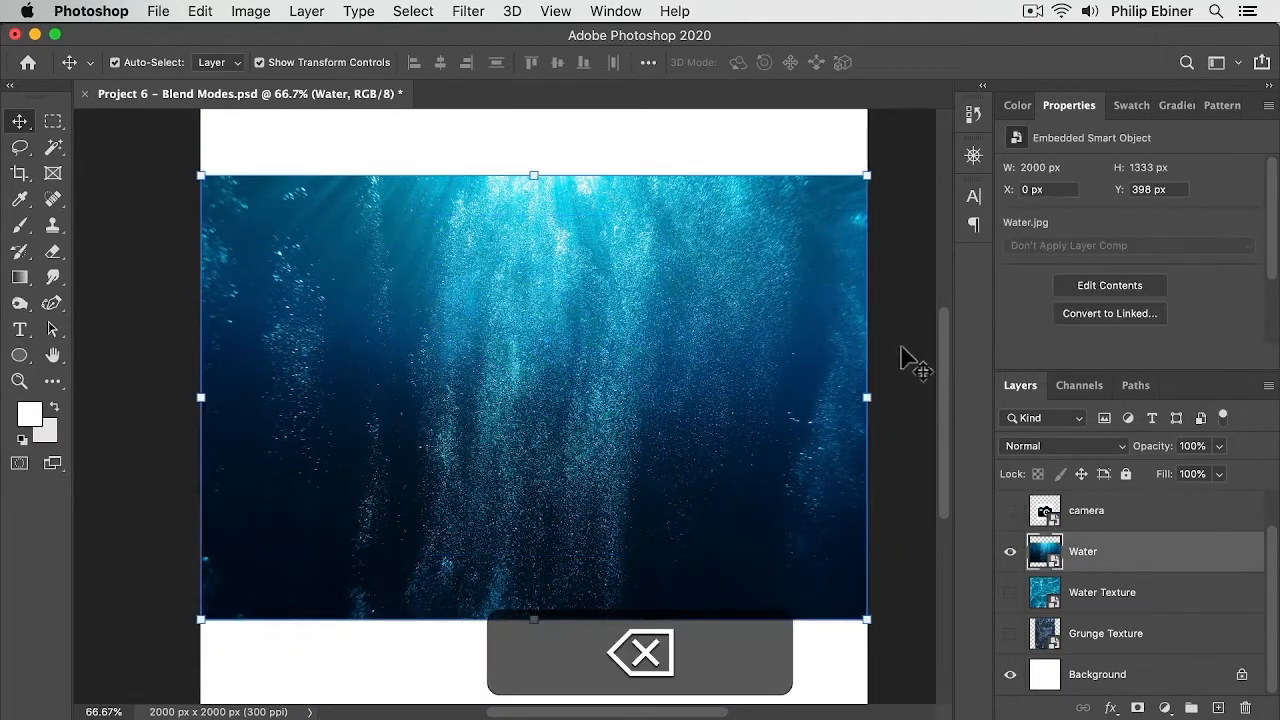
# Step: Show the camera layer, select it and set its blend mode to Darken
pyautogui.click(1010, 511)
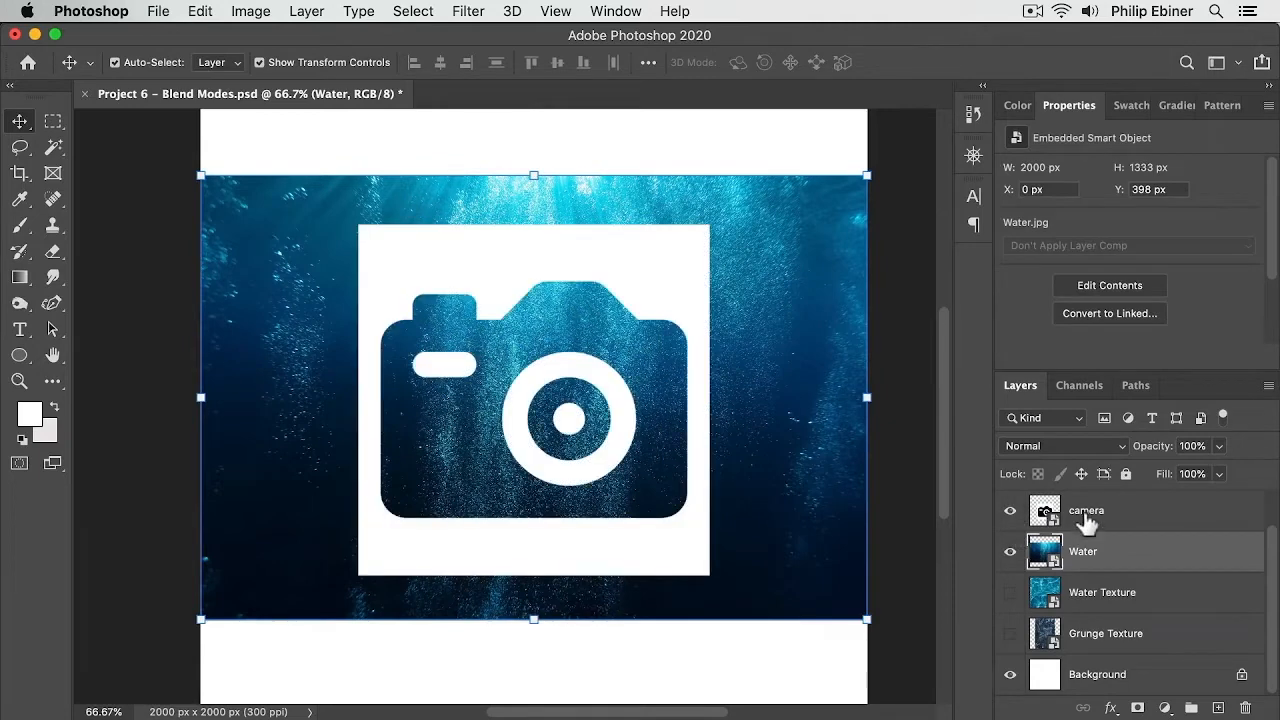
pyautogui.click(1150, 510)
pyautogui.click(1030, 448)
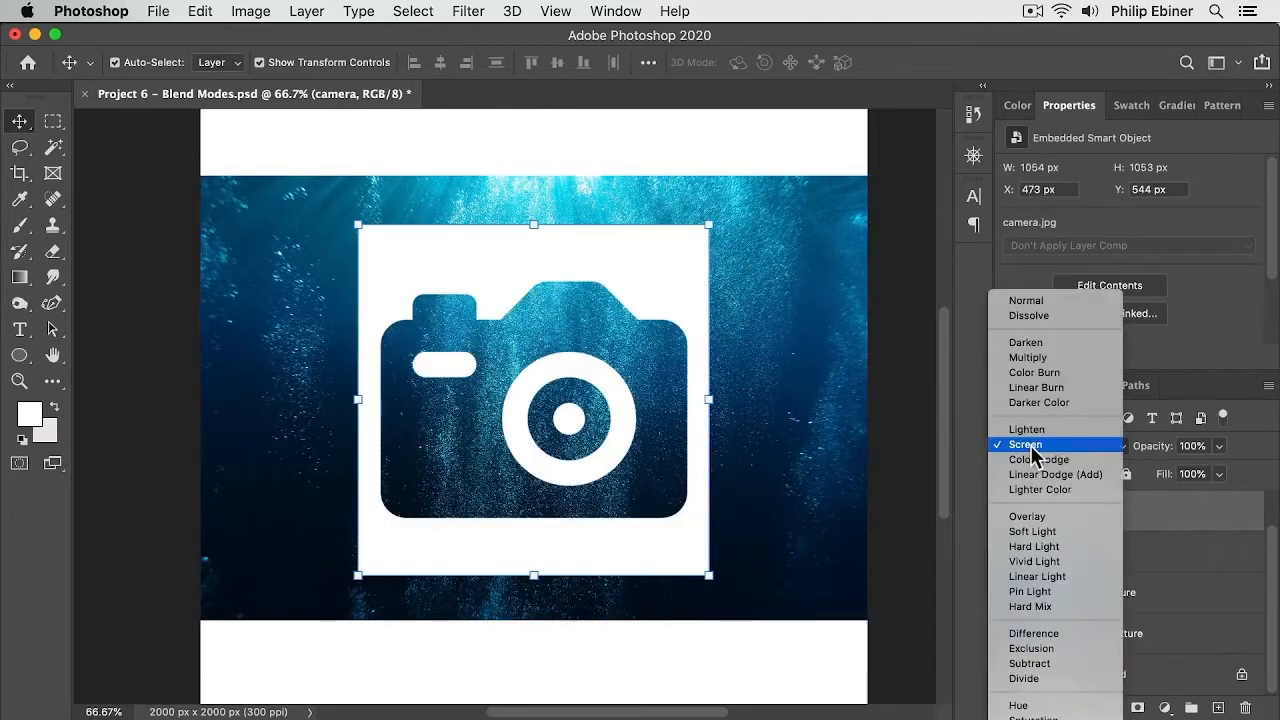
pyautogui.click(1050, 344)
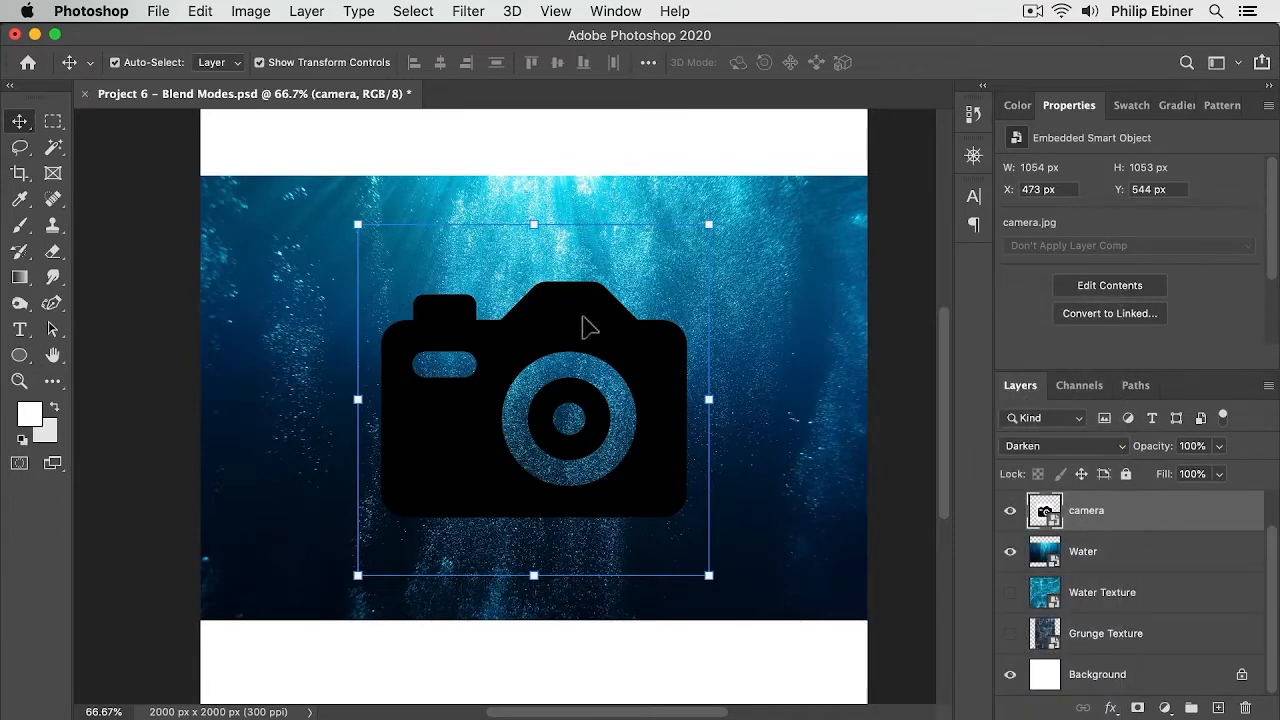
pyautogui.moveTo(588, 326)
pyautogui.mouseDown()
pyautogui.moveTo(534, 323)
pyautogui.moveTo(651, 180)
pyautogui.moveTo(600, 349)
pyautogui.moveTo(483, 192)
pyautogui.moveTo(451, 243)
pyautogui.moveTo(603, 323)
pyautogui.moveTo(580, 337)
pyautogui.mouseUp()
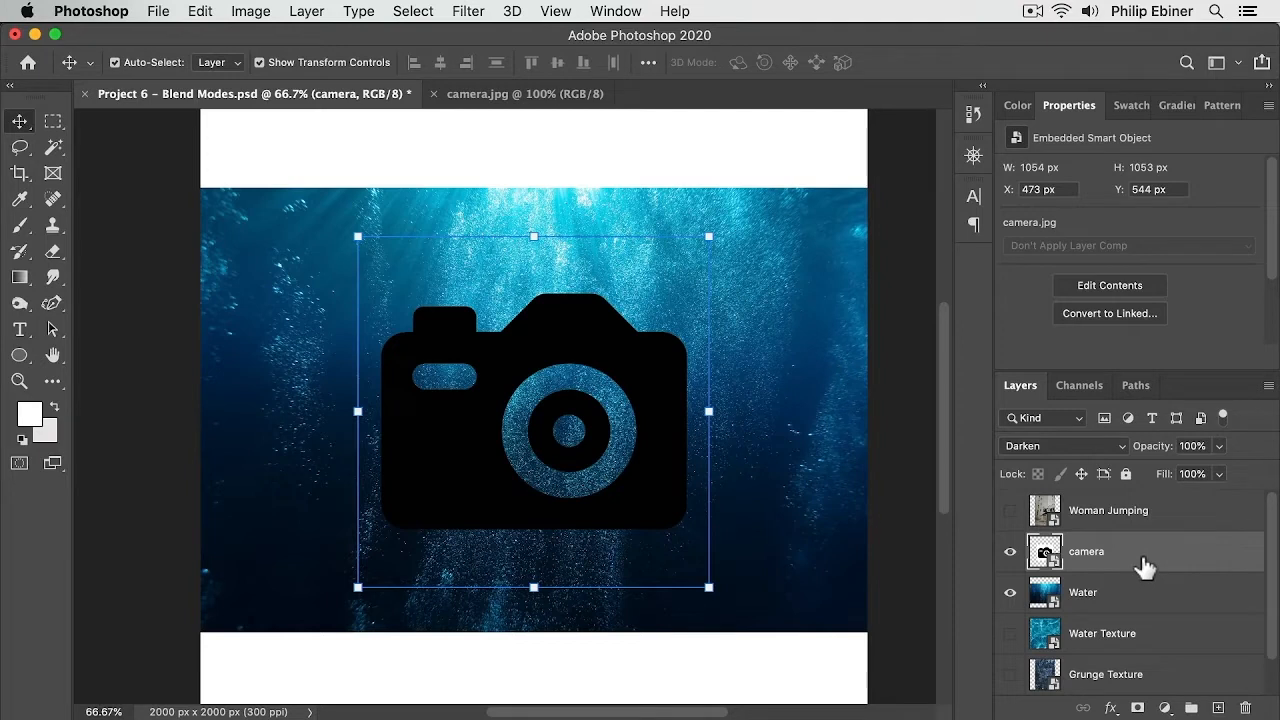
# Step: Invert the camera layer and set its blend mode to Normal
pyautogui.press('super+i')
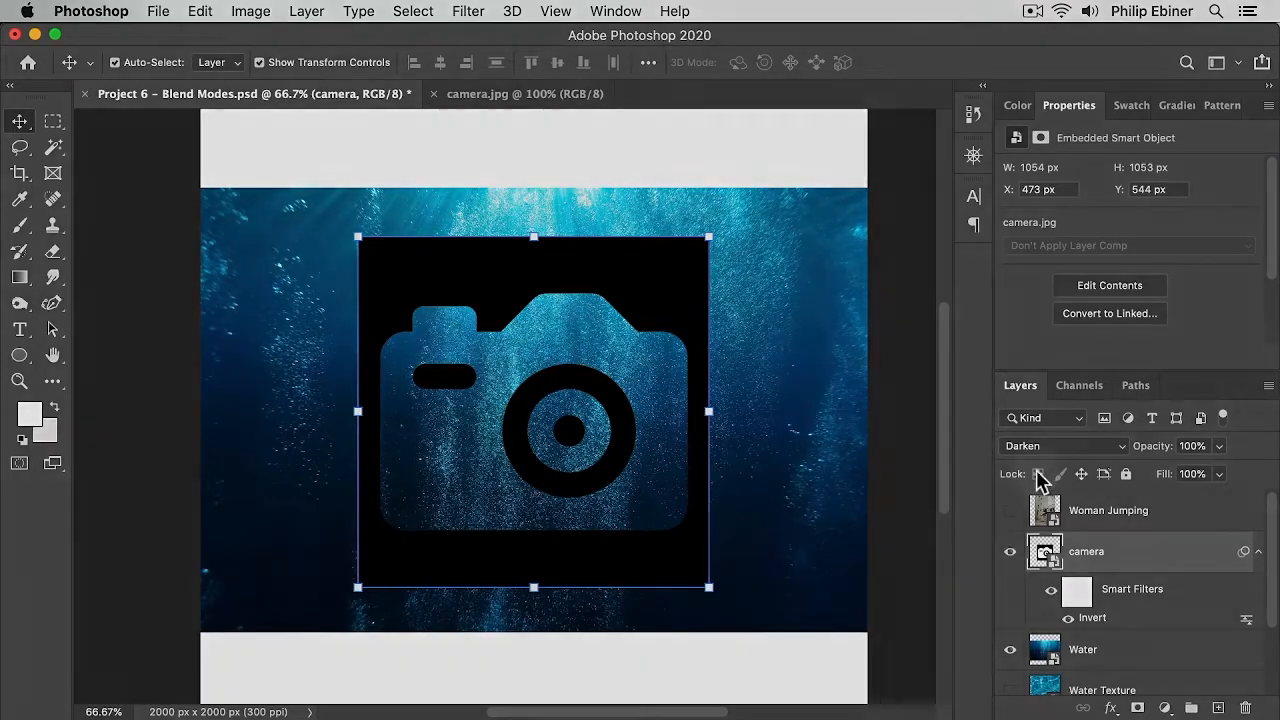
pyautogui.click(1038, 448)
pyautogui.click(1040, 402)
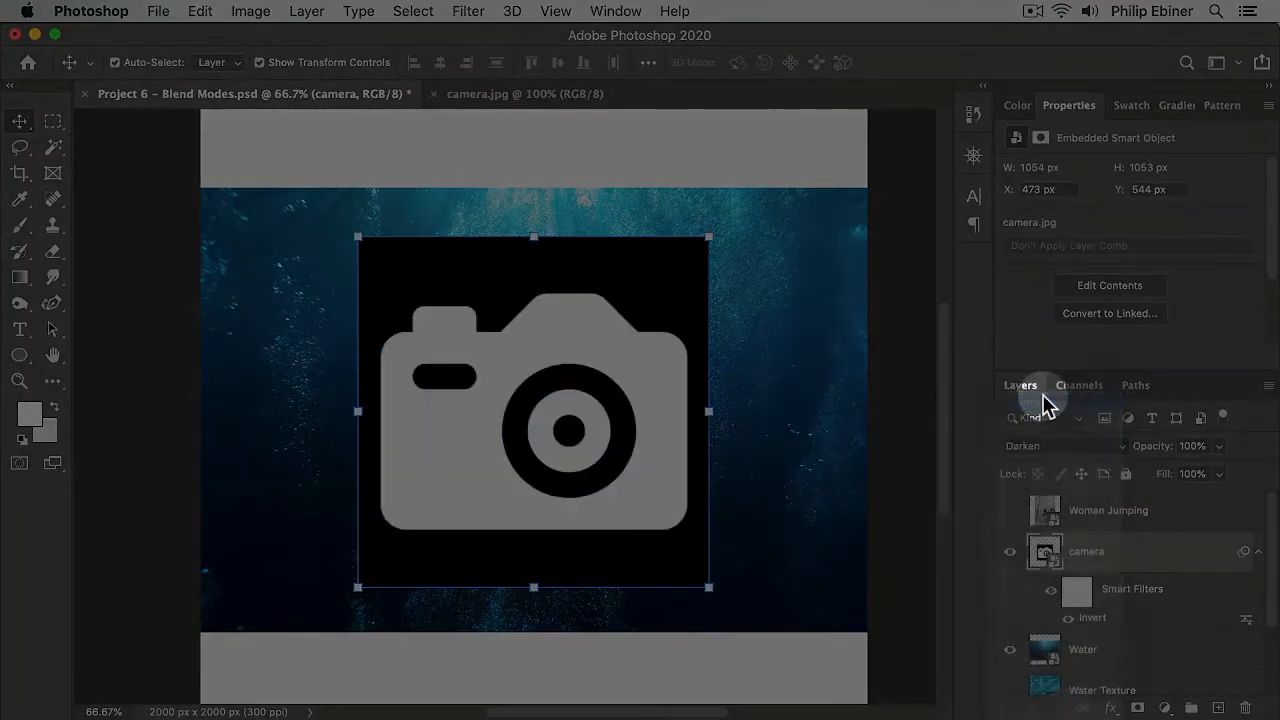
# Step: Set the camera layer's blend mode to Screen and nudge the camera icon slightly upward
pyautogui.click(1050, 448)
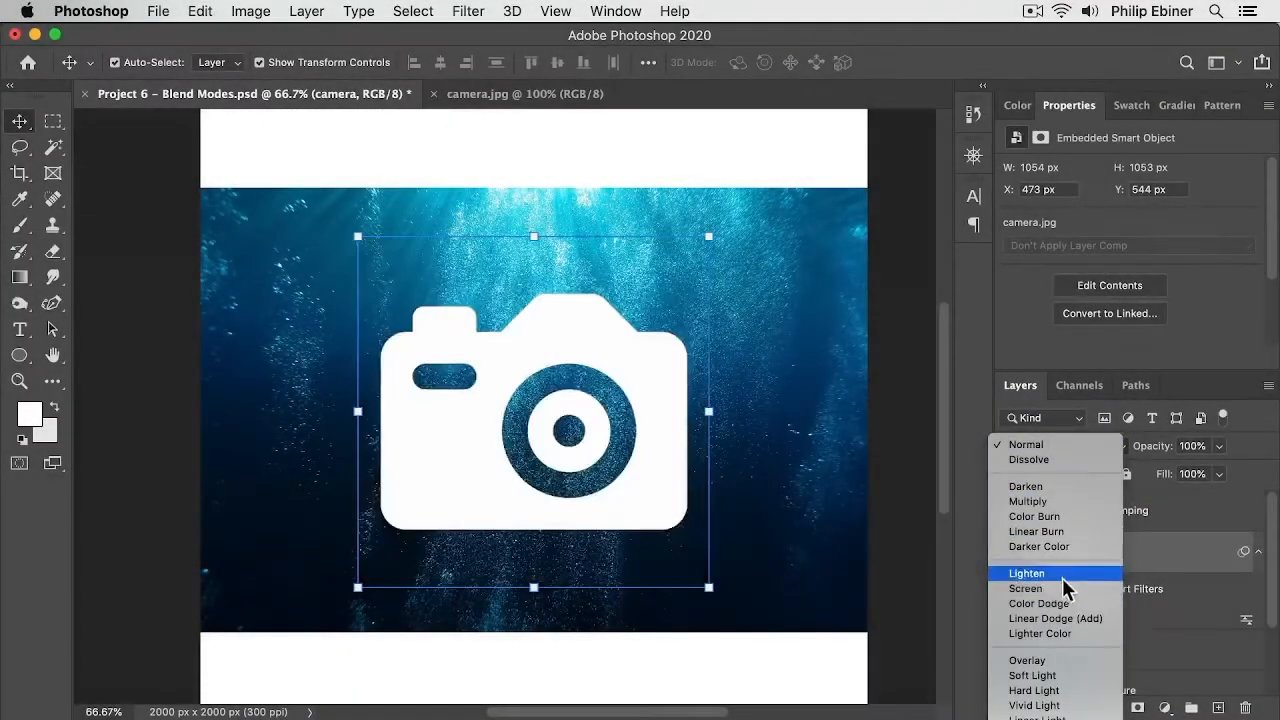
pyautogui.click(1063, 592)
pyautogui.press('super+t')
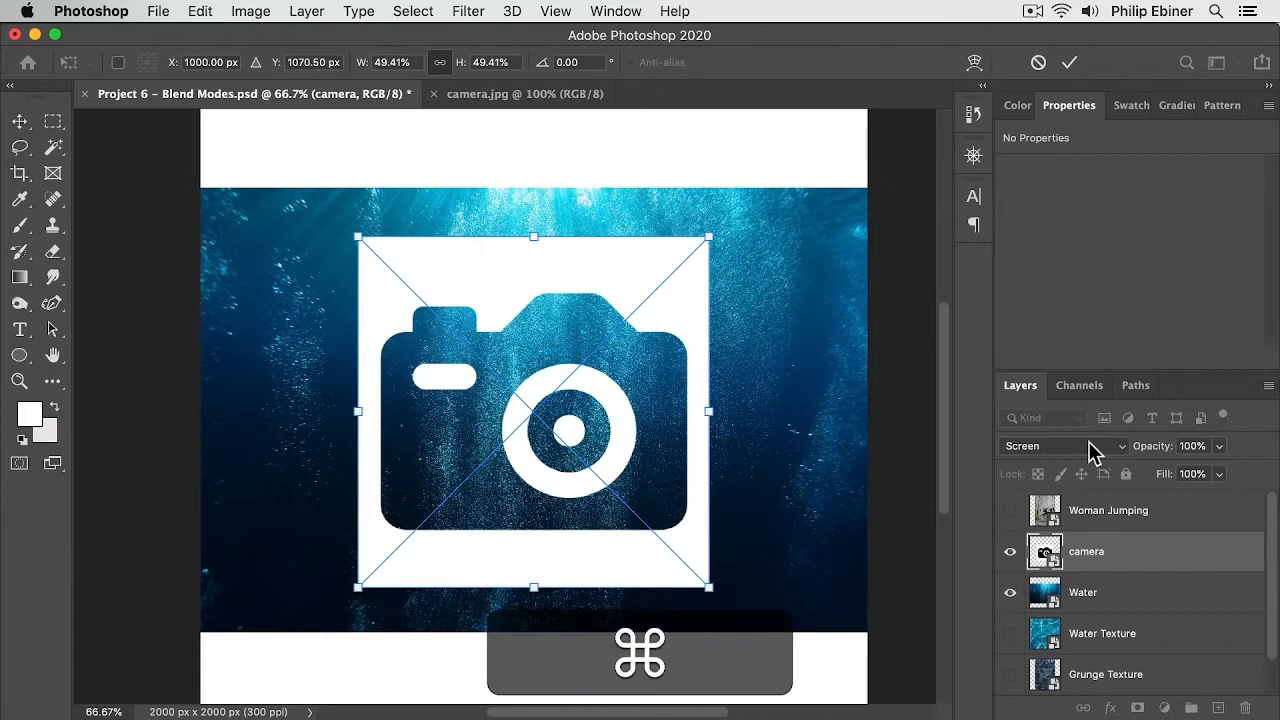
pyautogui.press('super+Return')
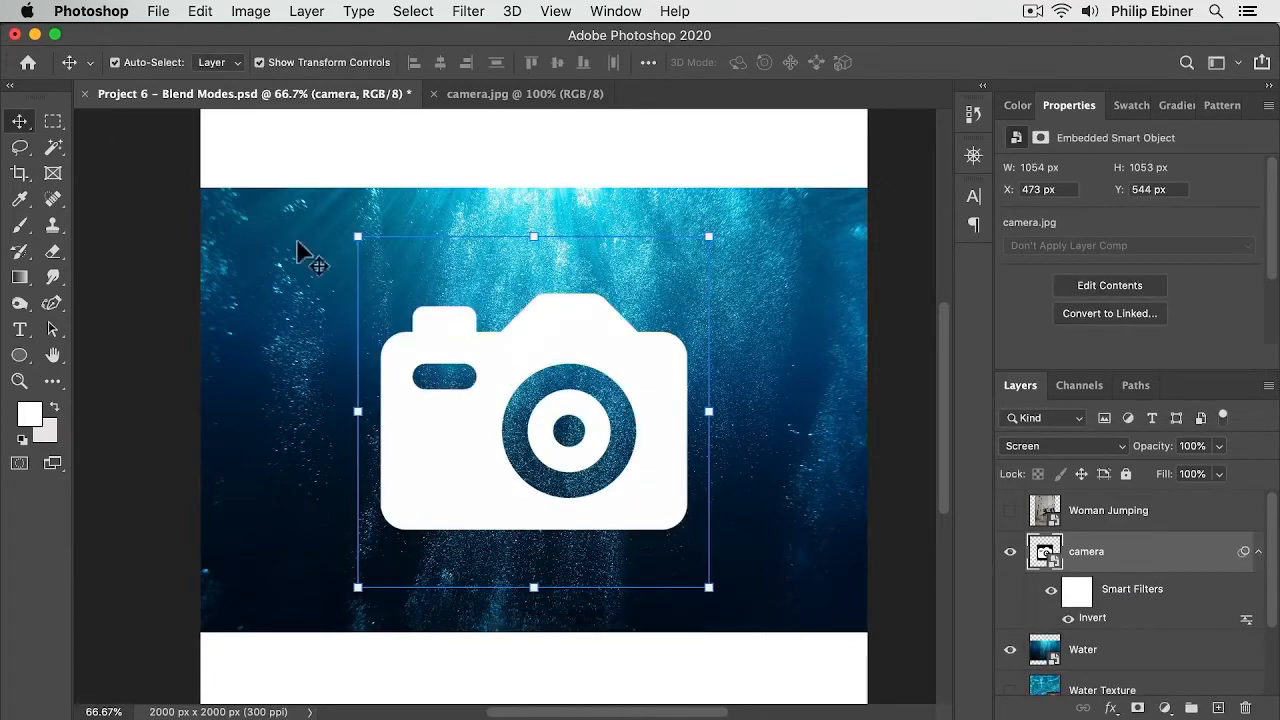
pyautogui.click(497, 240)
pyautogui.moveTo(565, 380); pyautogui.dragTo(593, 315)
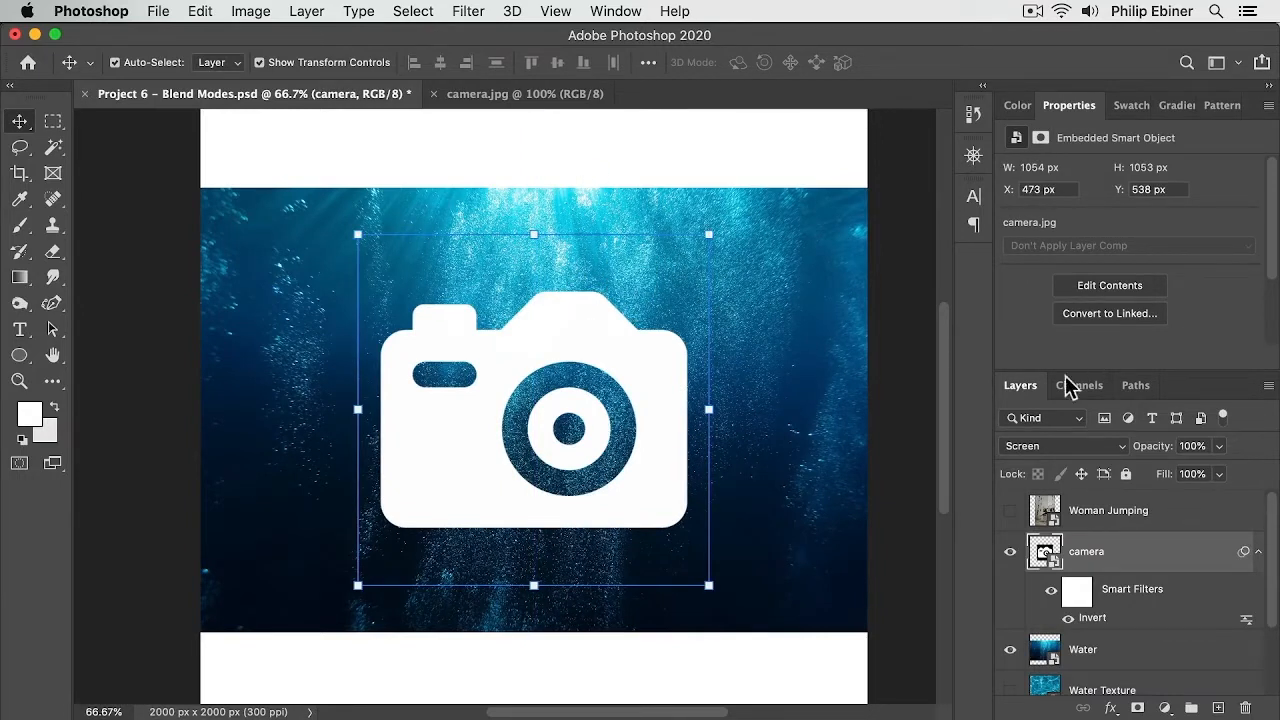
pyautogui.click(1061, 448)
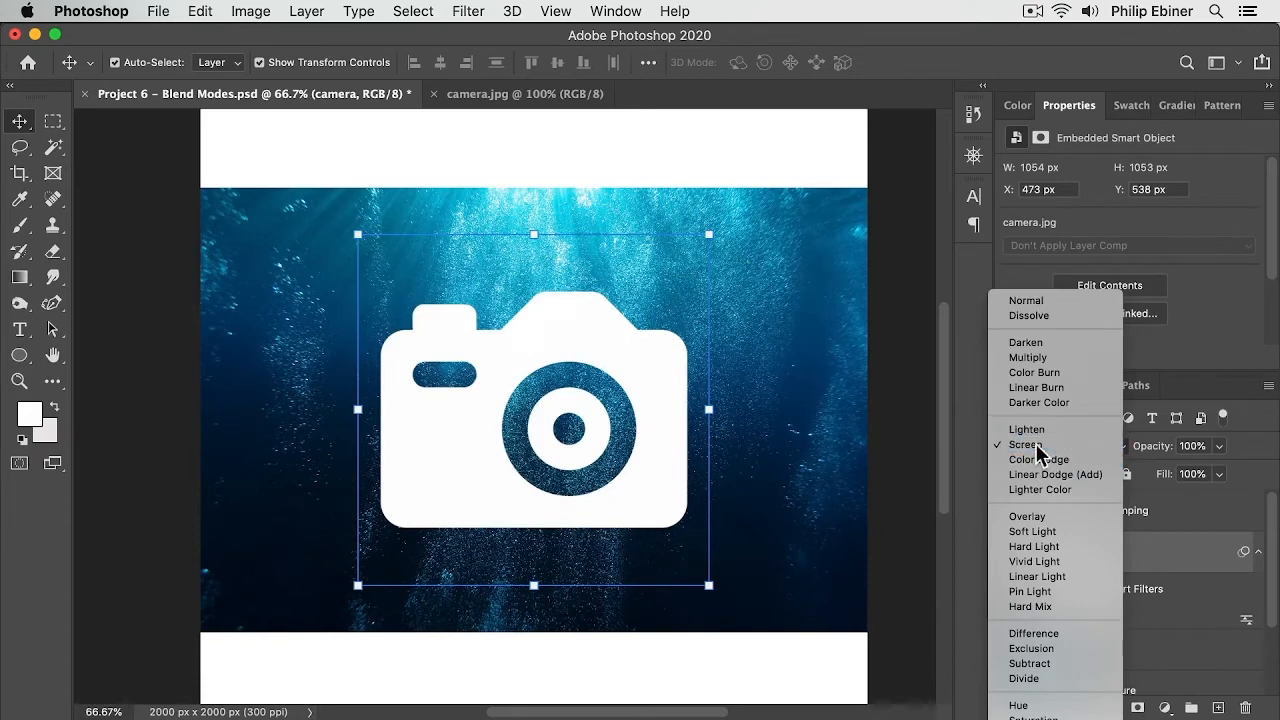
pyautogui.click(1028, 444)
pyautogui.moveTo(542, 347)
pyautogui.mouseDown()
pyautogui.moveTo(561, 342)
pyautogui.moveTo(576, 362)
pyautogui.moveTo(565, 357)
pyautogui.mouseUp()
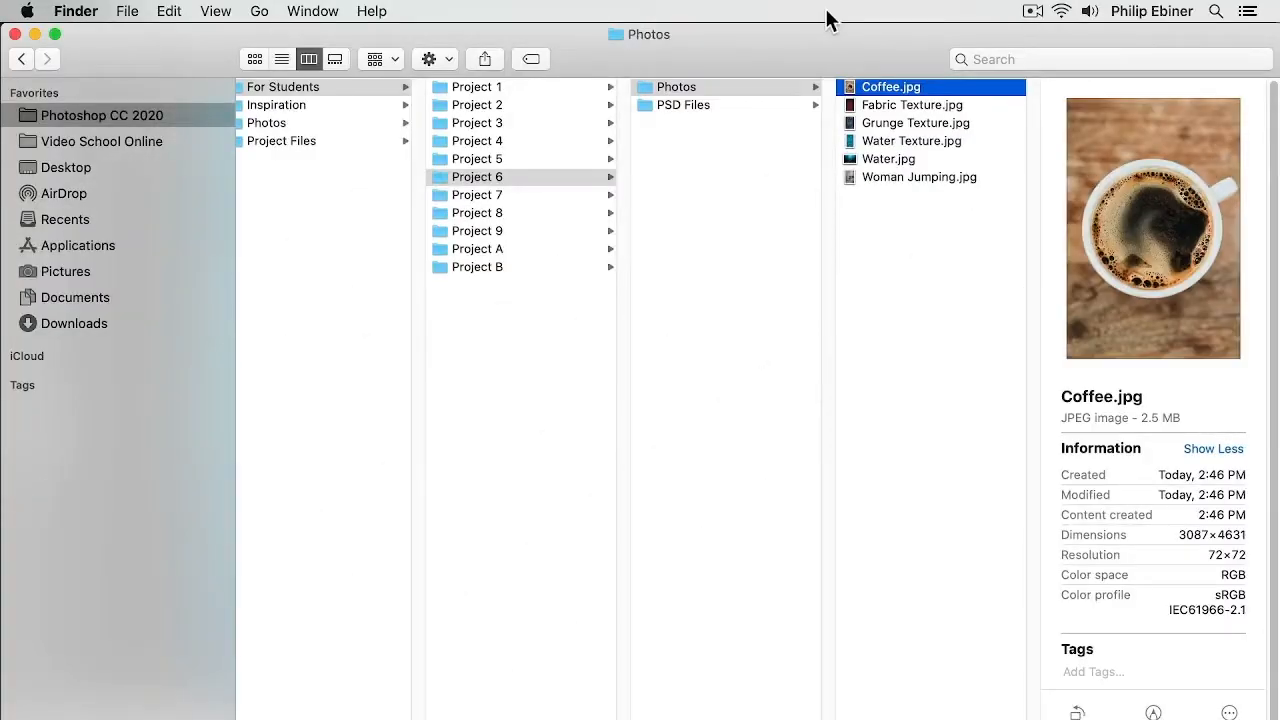
# Step: Switch to Finder, preview Coffee.jpg in the Project 6 Photos folder, and open it with Photoshop
pyautogui.press('space')
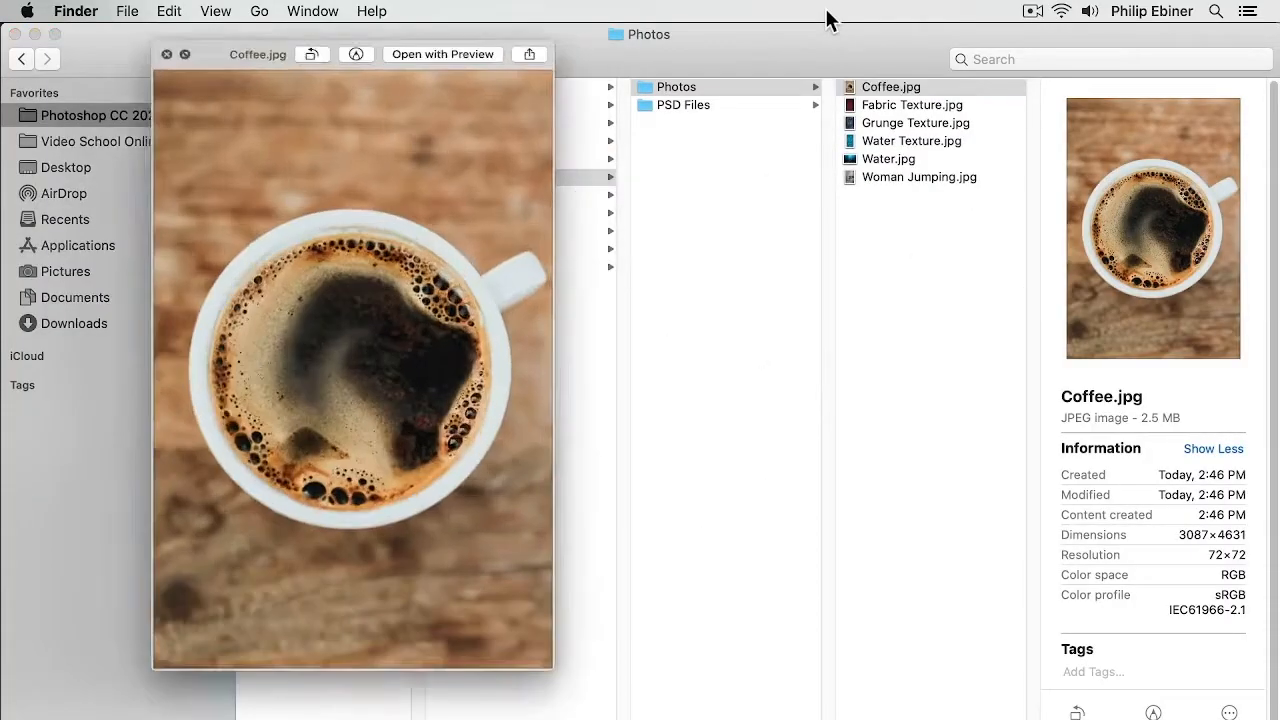
pyautogui.moveTo(141, 66); pyautogui.dragTo(415, 36)
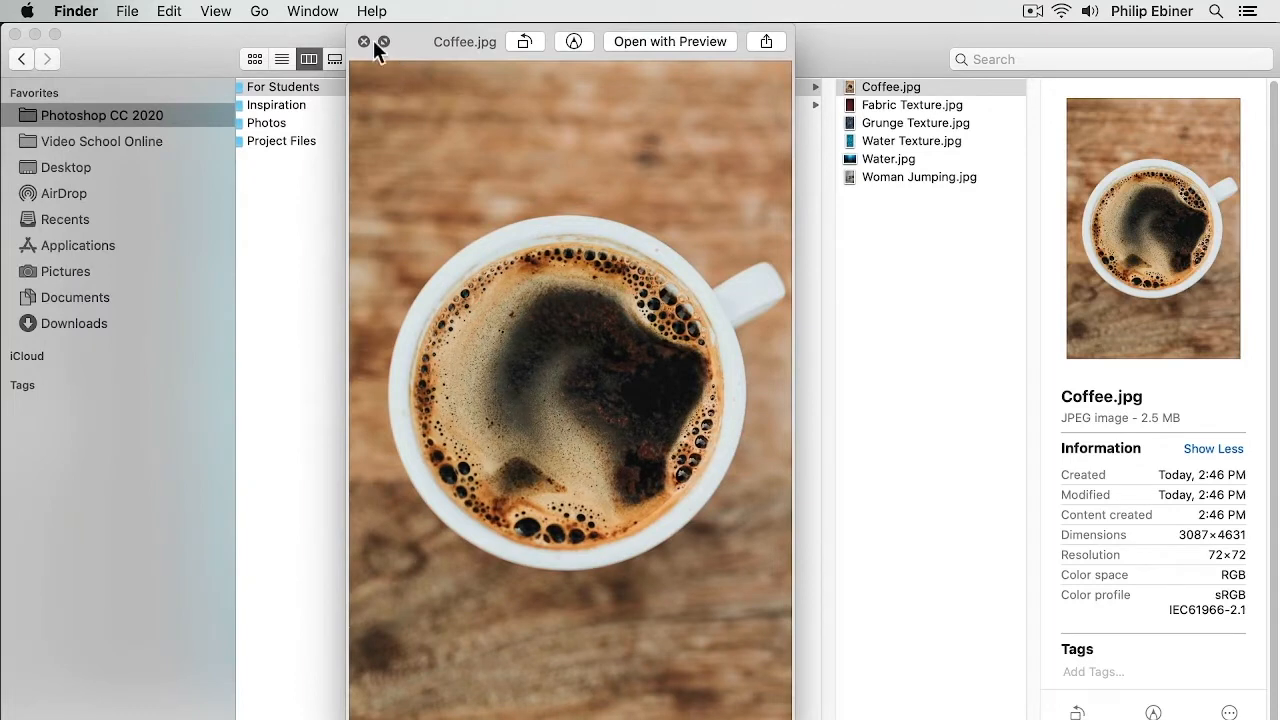
pyautogui.press('space')
pyautogui.rightClick(885, 87)
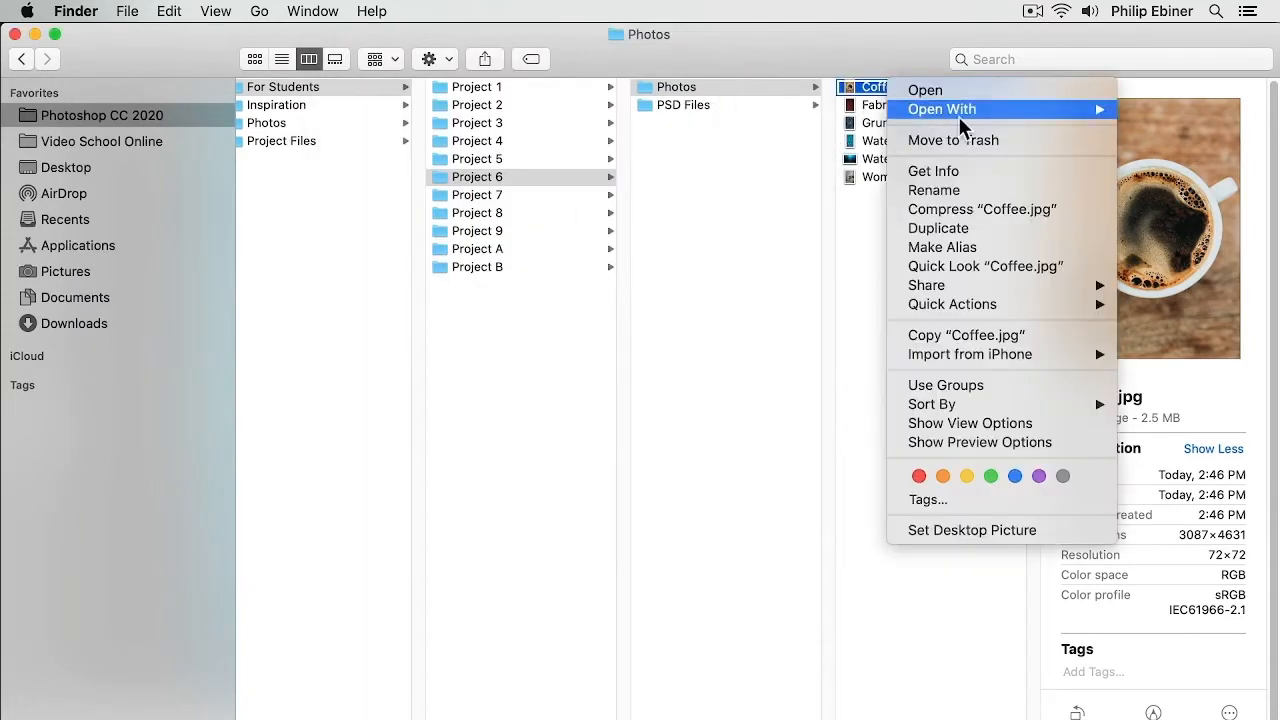
pyautogui.moveTo(958, 112)
pyautogui.click(795, 164)
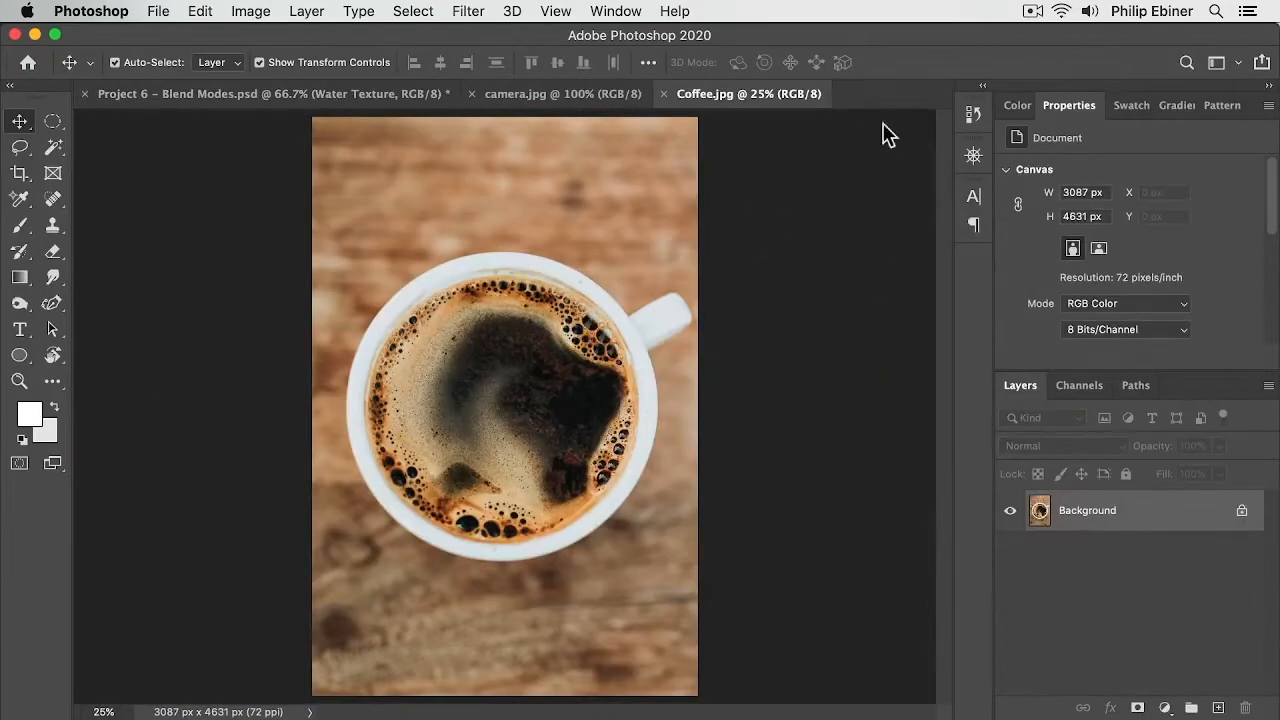
# Step: Copy the Water Texture layer from the Project 6 document into the Coffee.jpg document
pyautogui.click(275, 92)
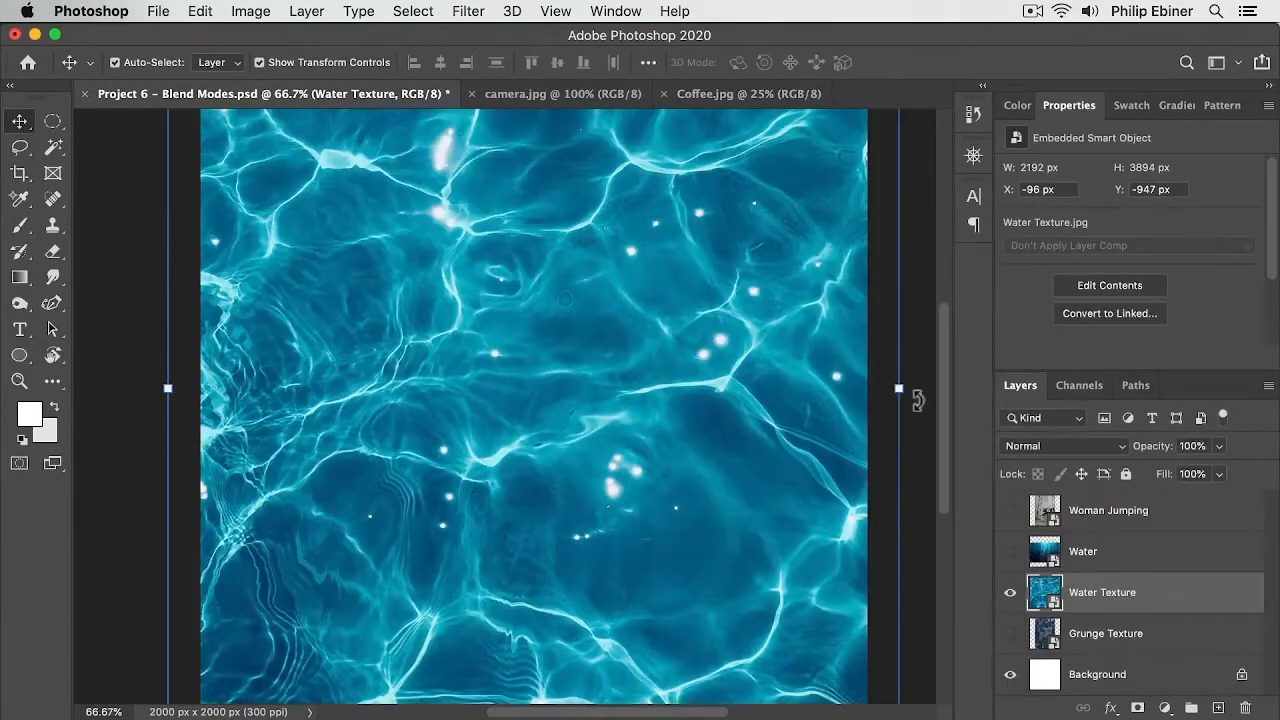
pyautogui.click(698, 93)
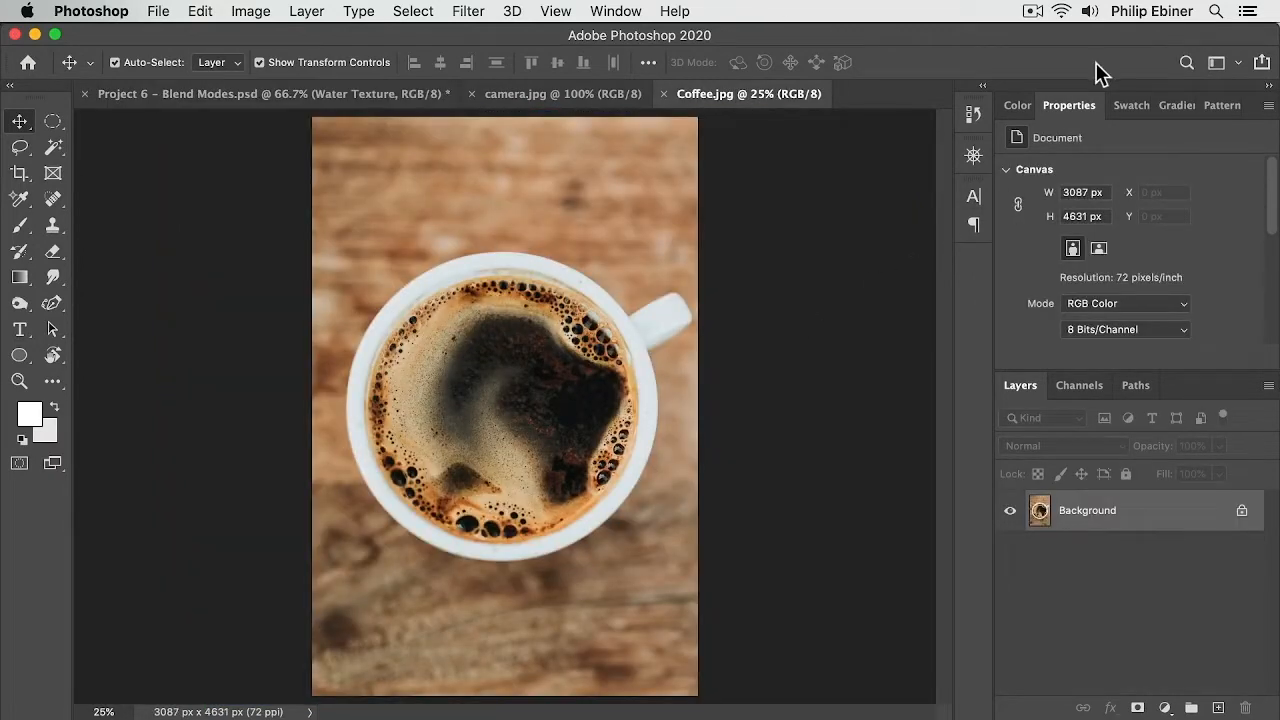
pyautogui.click(230, 93)
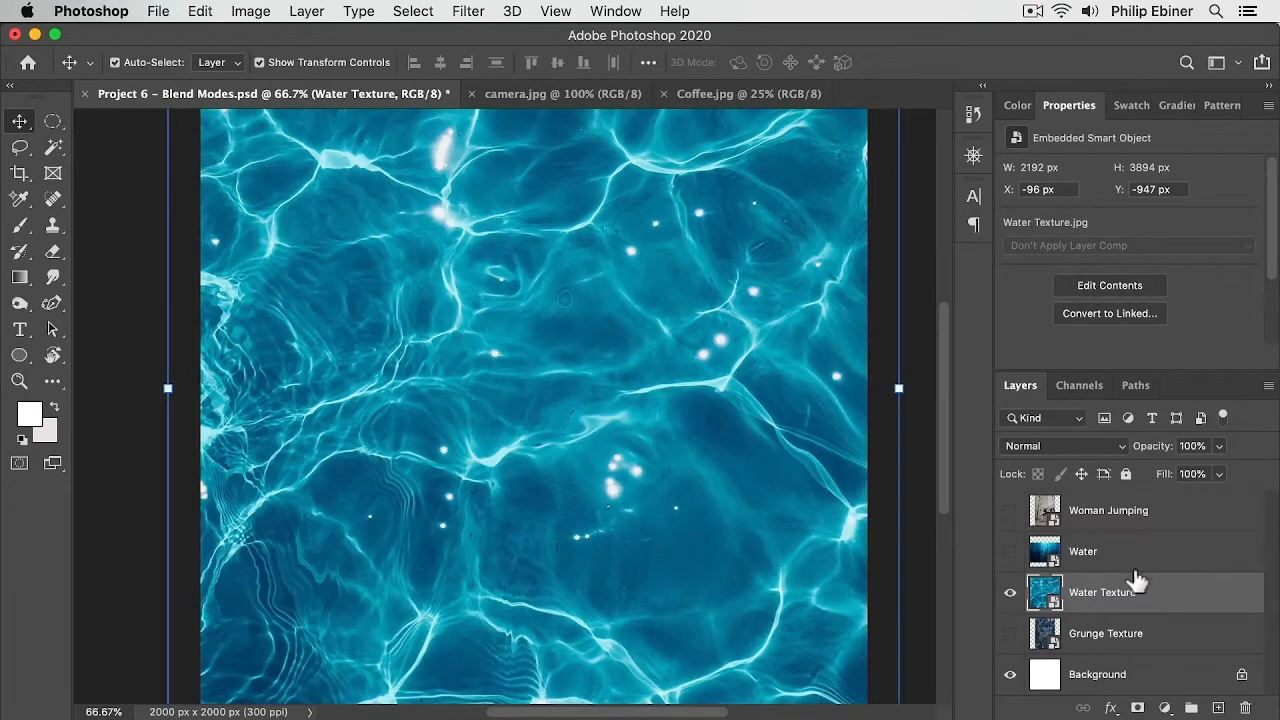
pyautogui.click(727, 96)
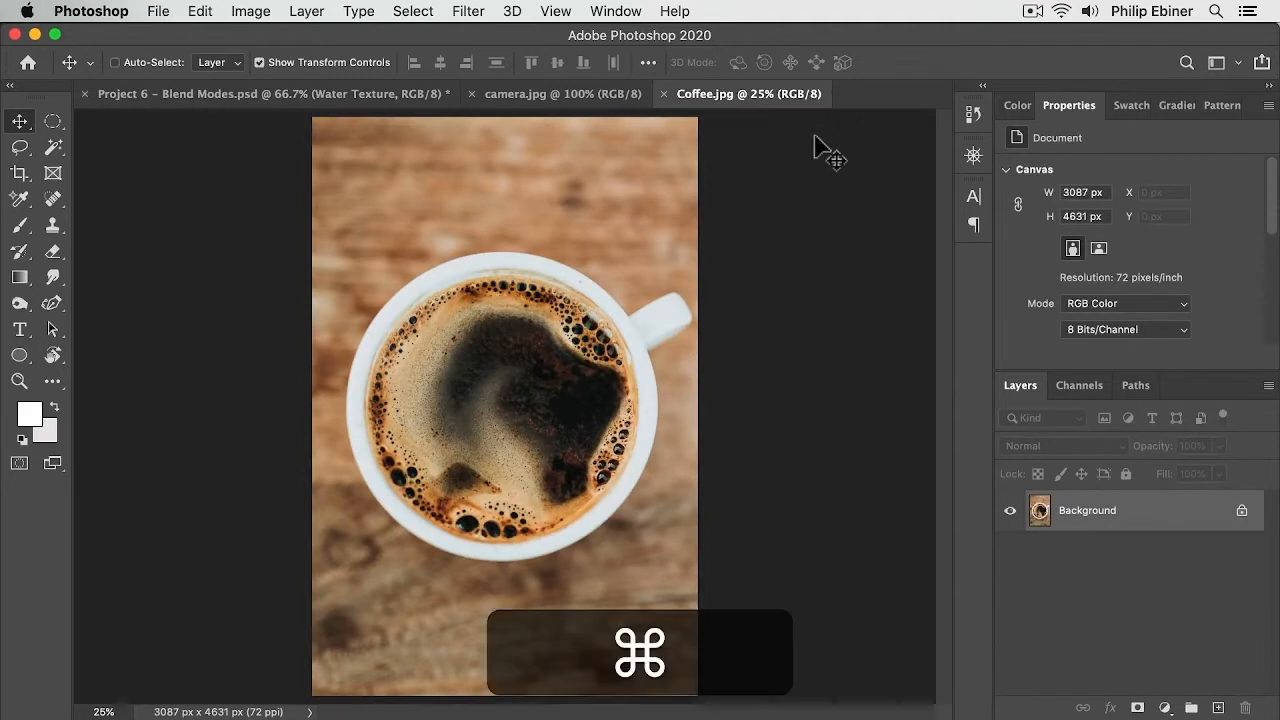
pyautogui.moveTo(818, 148); pyautogui.dragTo(816, 152)
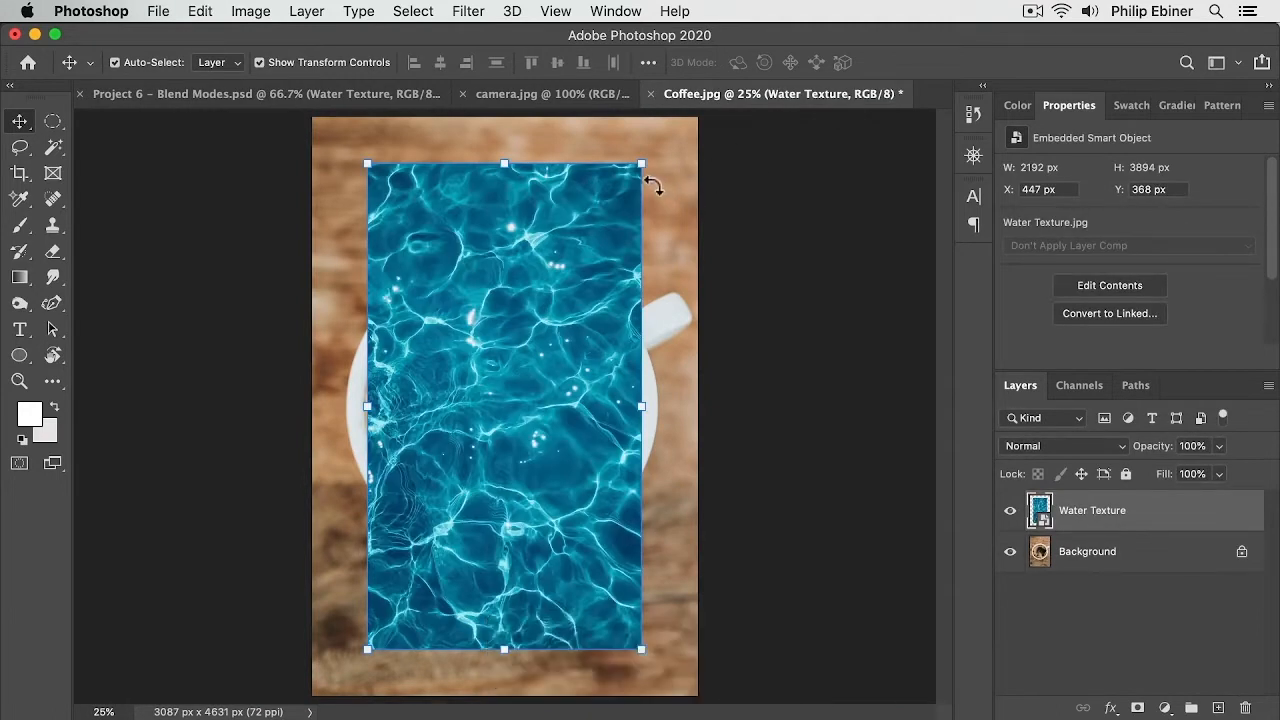
# Step: Cycle through blend modes on the Water Texture layer, settling on Linear Light
pyautogui.press('shift')
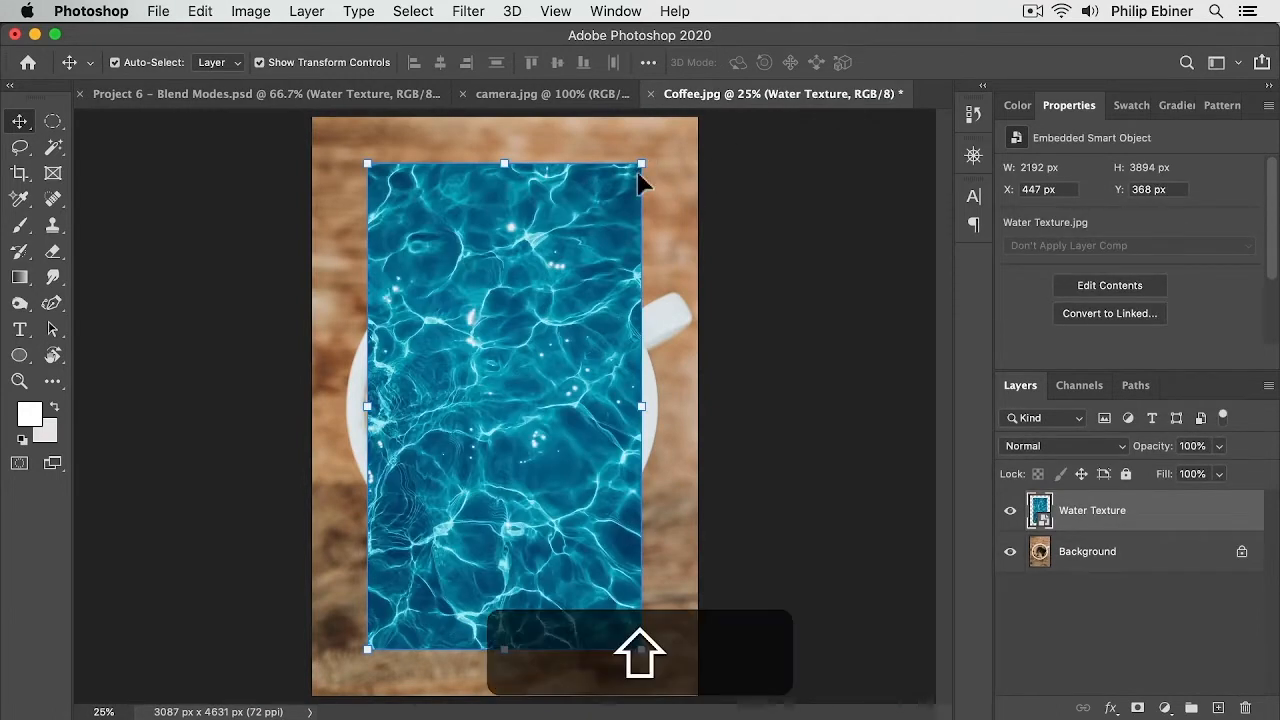
pyautogui.hotkey('shift', '+')
pyautogui.hotkey('shift', '+')
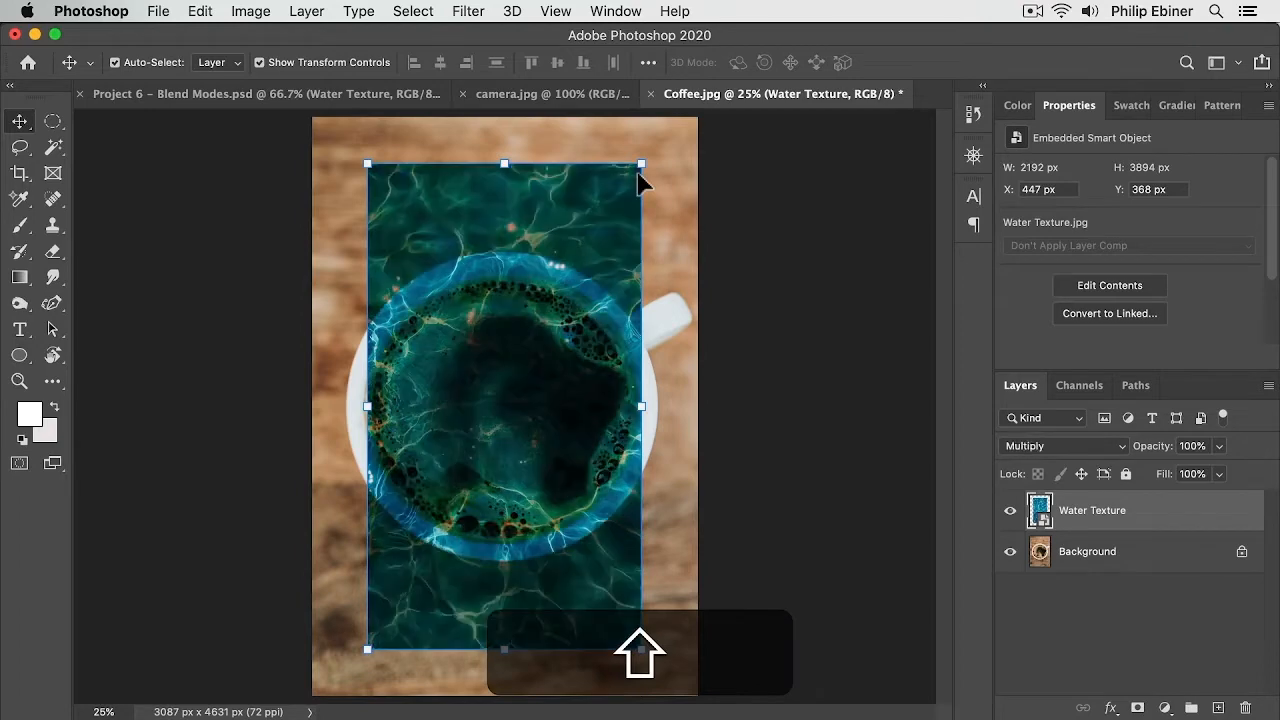
pyautogui.hotkey('shift', '+')
pyautogui.hotkey('shift', '+')
pyautogui.hotkey('shift', '+')
pyautogui.hotkey('shift', '+')
pyautogui.hotkey('shift', '+')
pyautogui.hotkey('shift', '+')
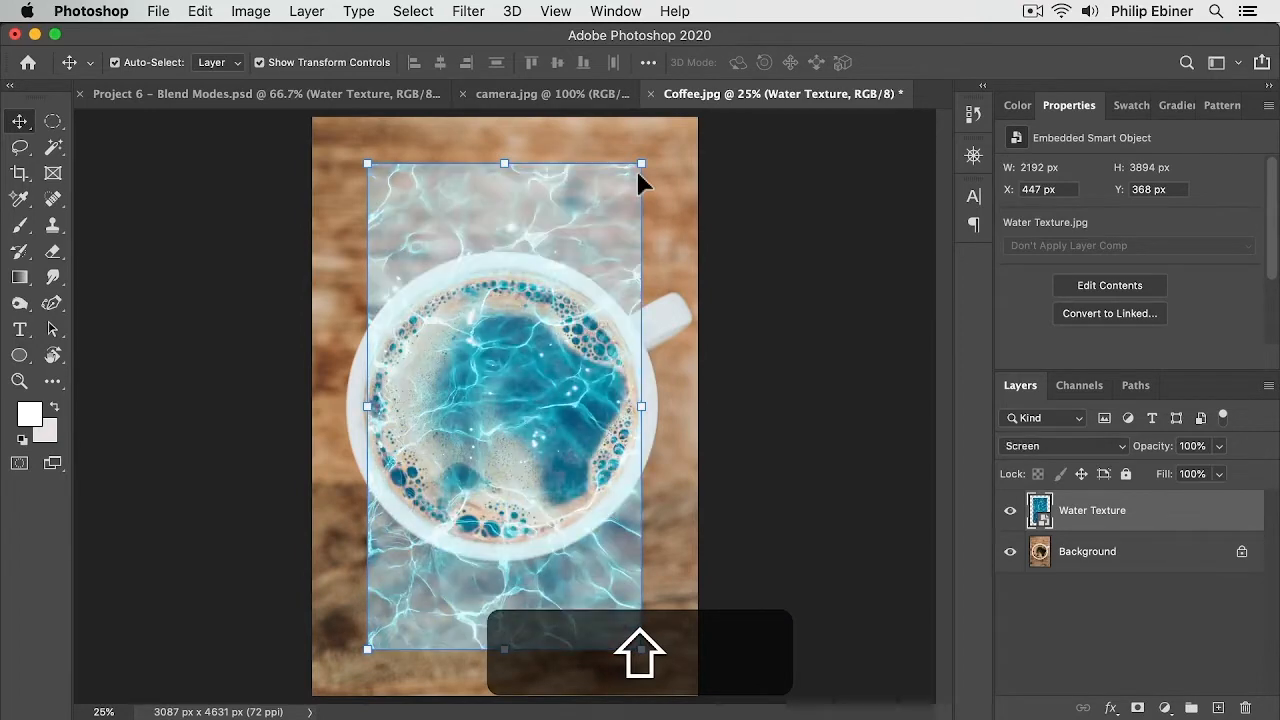
pyautogui.hotkey('shift', '-')
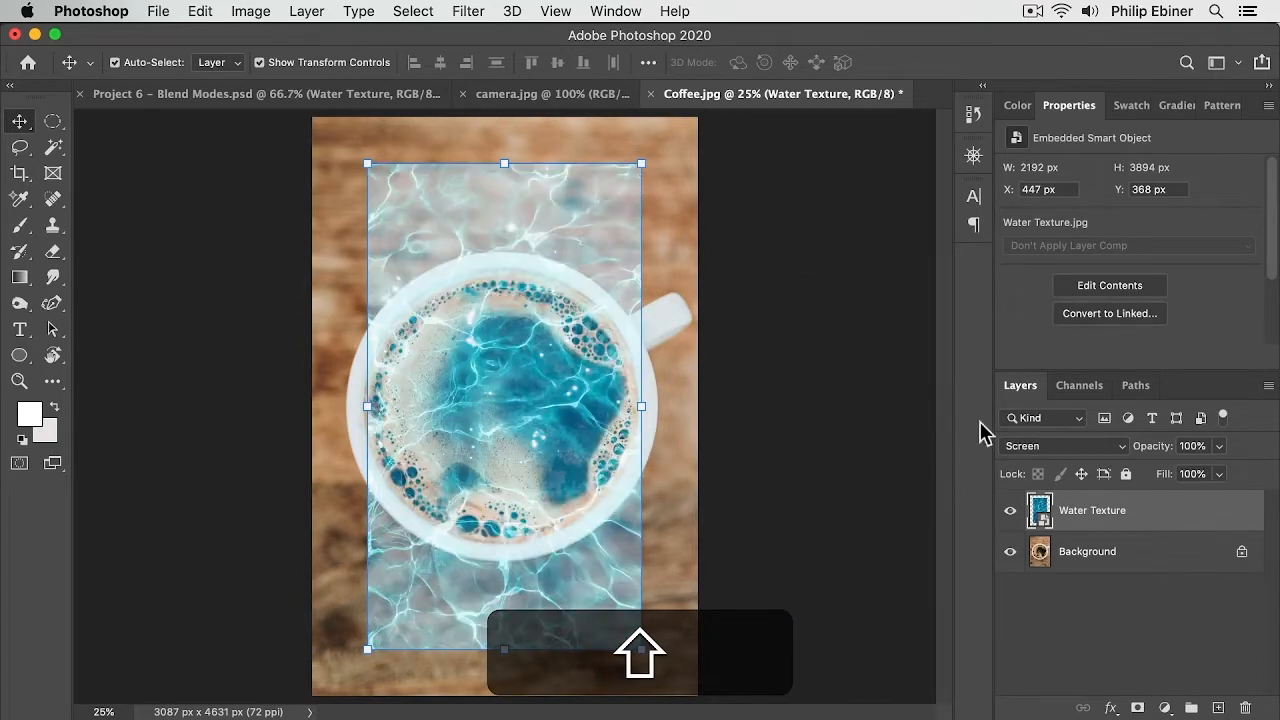
pyautogui.hotkey('shift', '+')
pyautogui.hotkey('shift', '+')
pyautogui.hotkey('shift', '+')
pyautogui.hotkey('shift', '+')
pyautogui.hotkey('shift', '+')
pyautogui.hotkey('shift', '+')
pyautogui.hotkey('shift', '+')
pyautogui.hotkey('shift', '+')
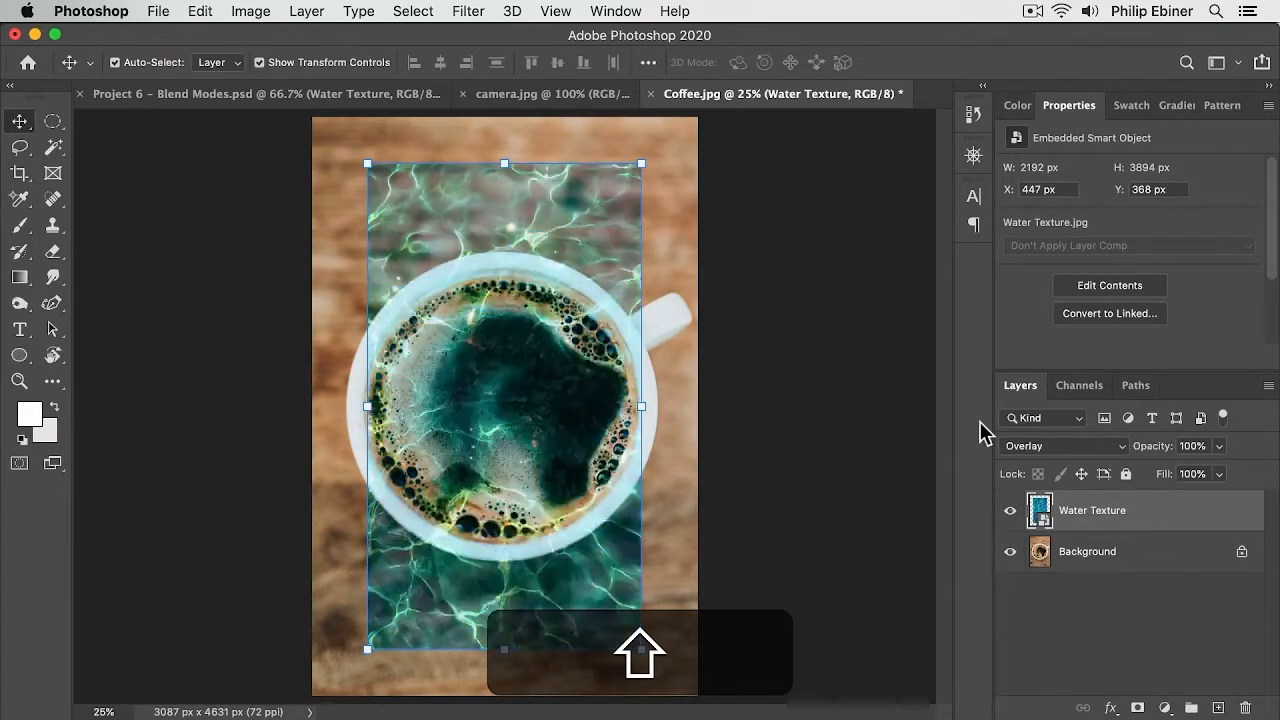
pyautogui.hotkey('shift', '+')
pyautogui.hotkey('shift', '+')
pyautogui.hotkey('shift', '-')
pyautogui.hotkey('shift', '-')
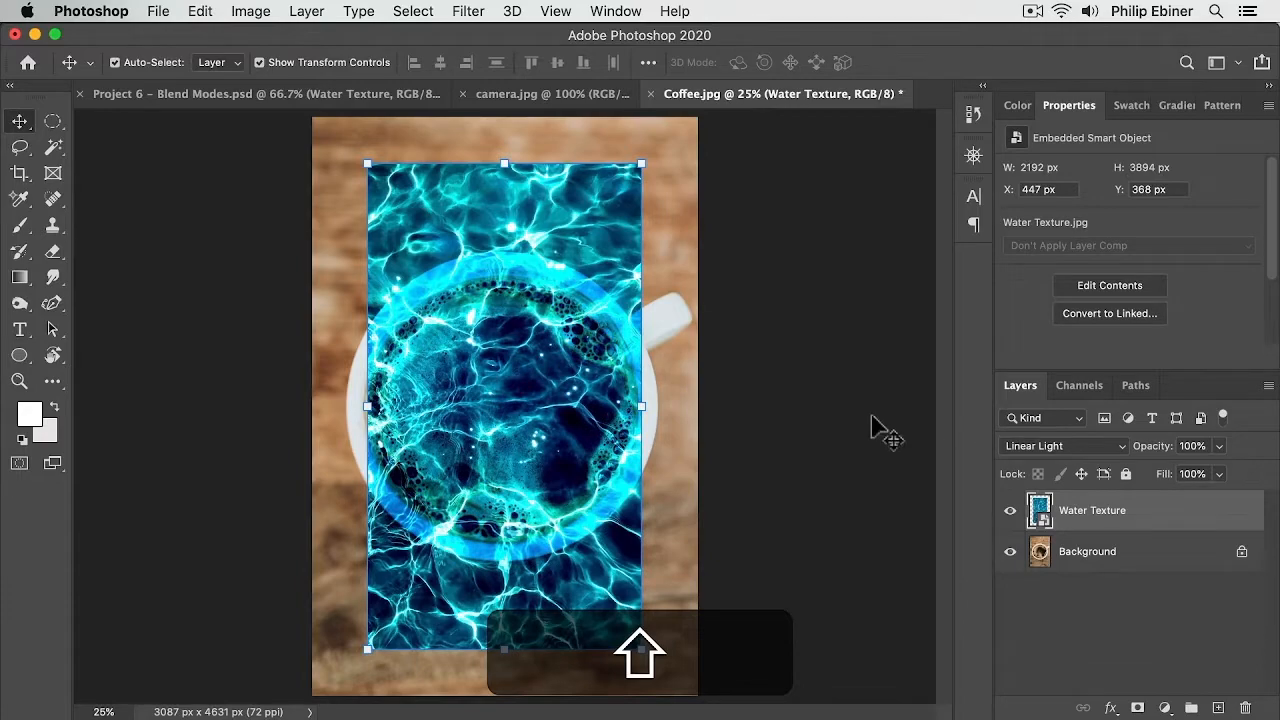
# Step: Move the Water Texture layer up, scale it about 128% to cover the canvas, and toggle its visibility to compare
pyautogui.moveTo(484, 407); pyautogui.dragTo(543, 361)
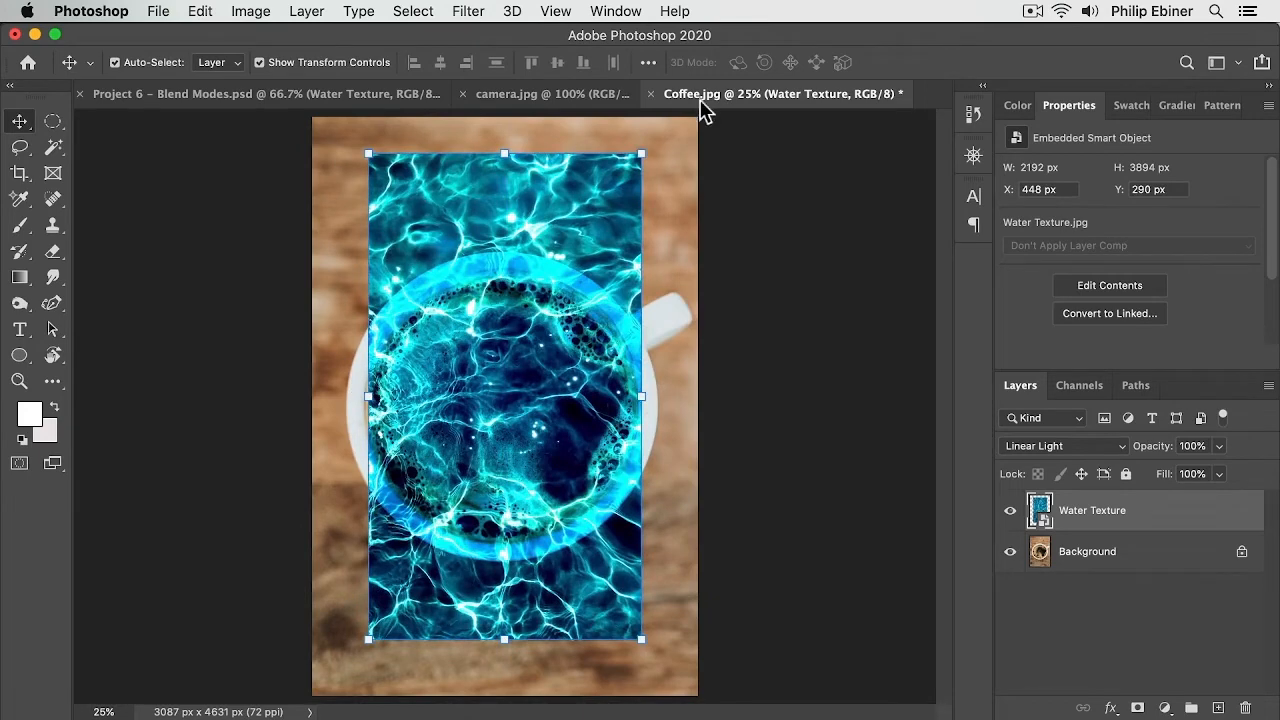
pyautogui.moveTo(643, 146); pyautogui.dragTo(684, 80)
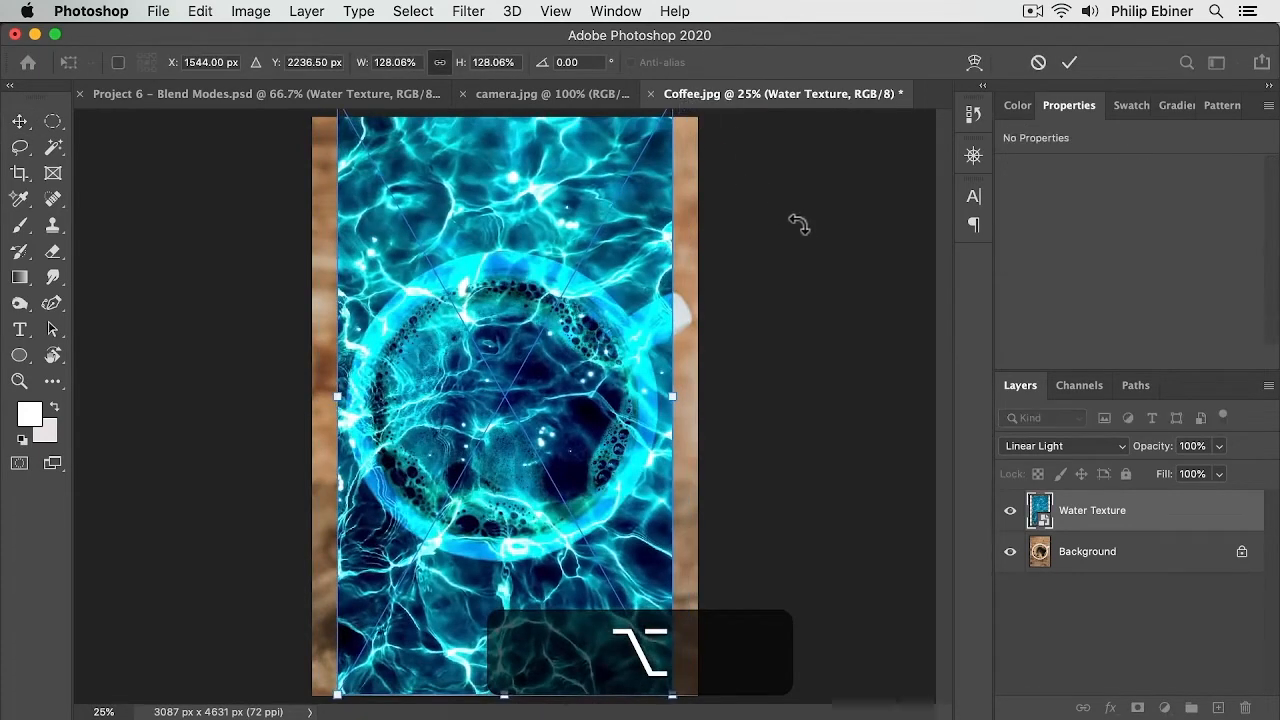
pyautogui.press('Return')
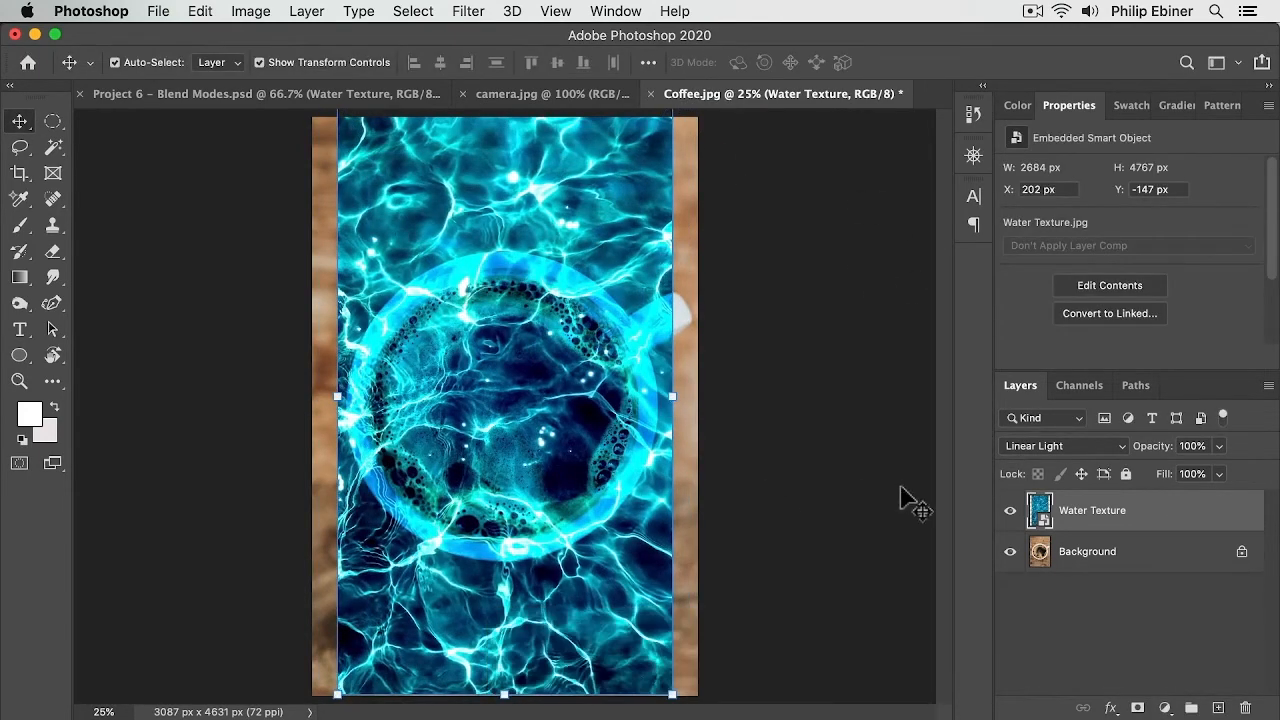
pyautogui.click(1011, 511)
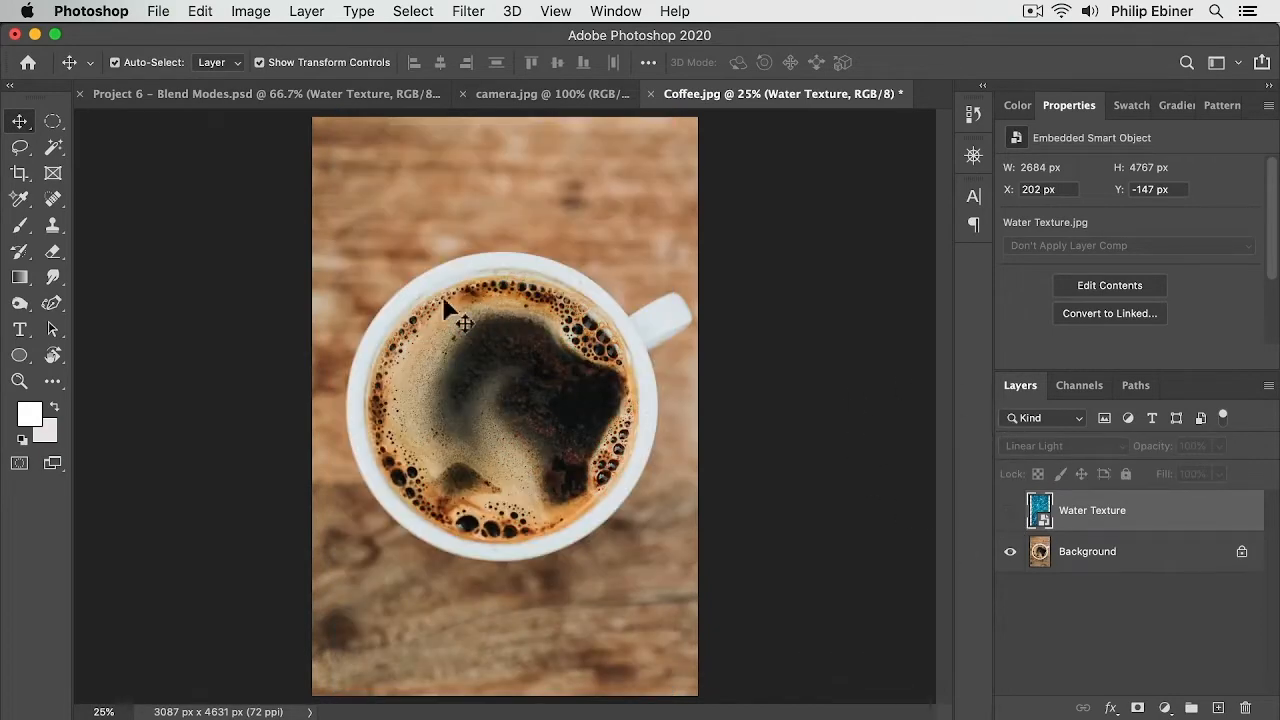
pyautogui.click(1011, 512)
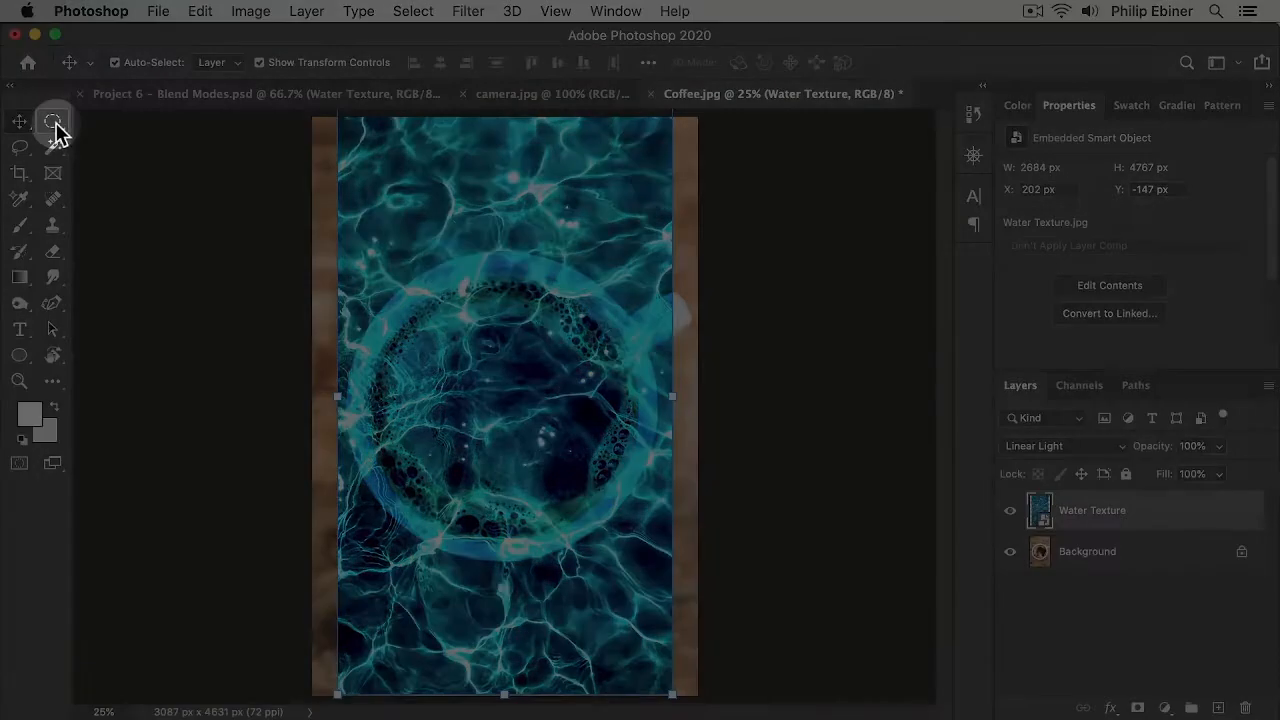
# Step: Choose the Elliptical Marquee tool and set its feather to 10 px
pyautogui.click(55, 124)
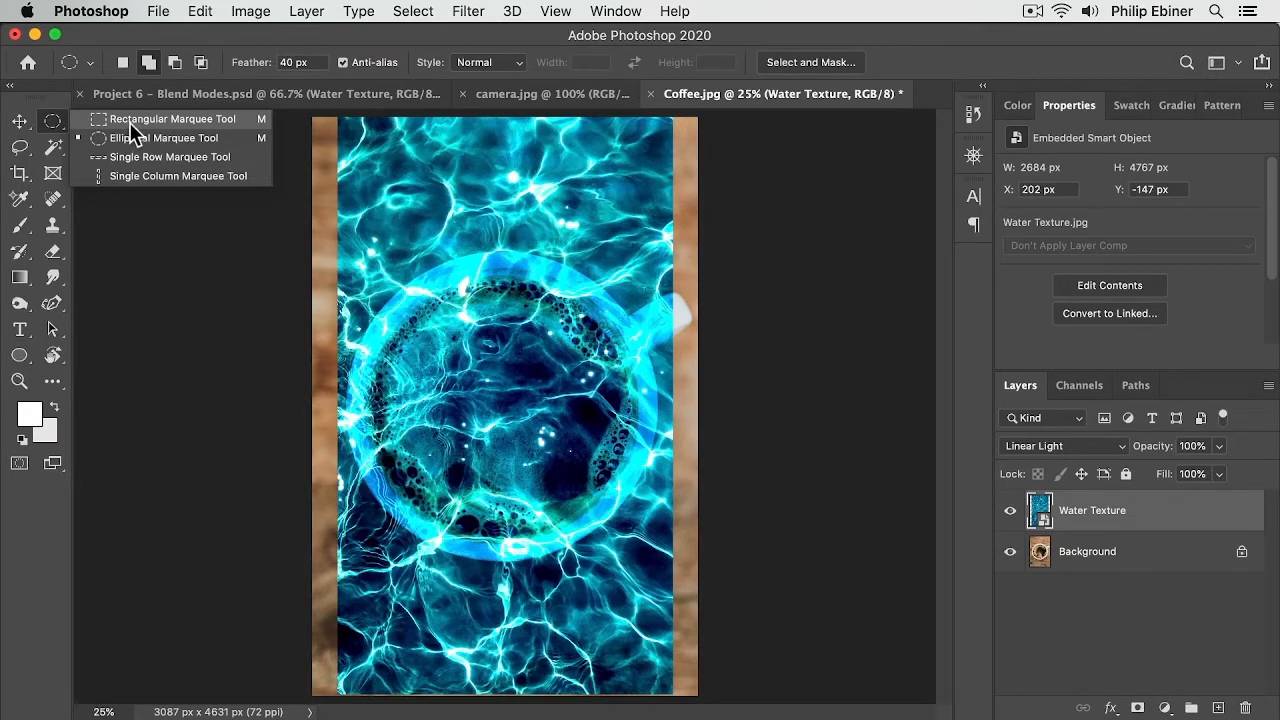
pyautogui.click(55, 148)
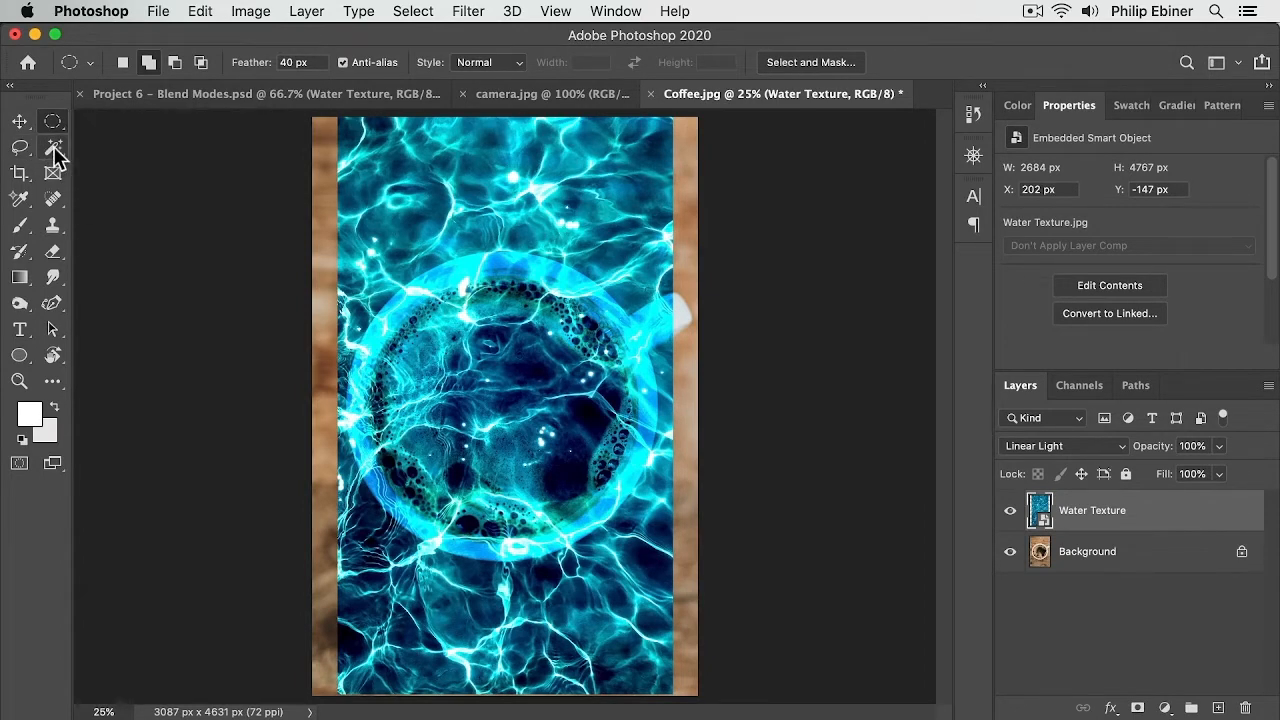
pyautogui.click(56, 151)
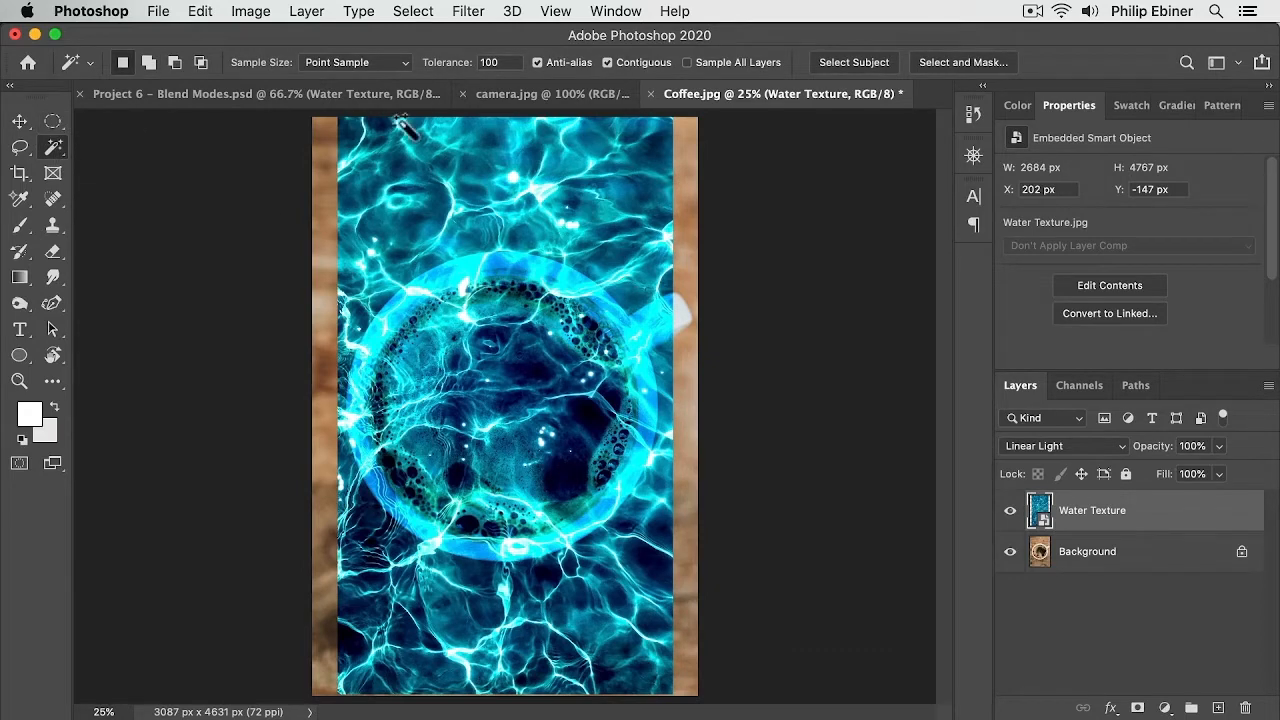
pyautogui.click(53, 121)
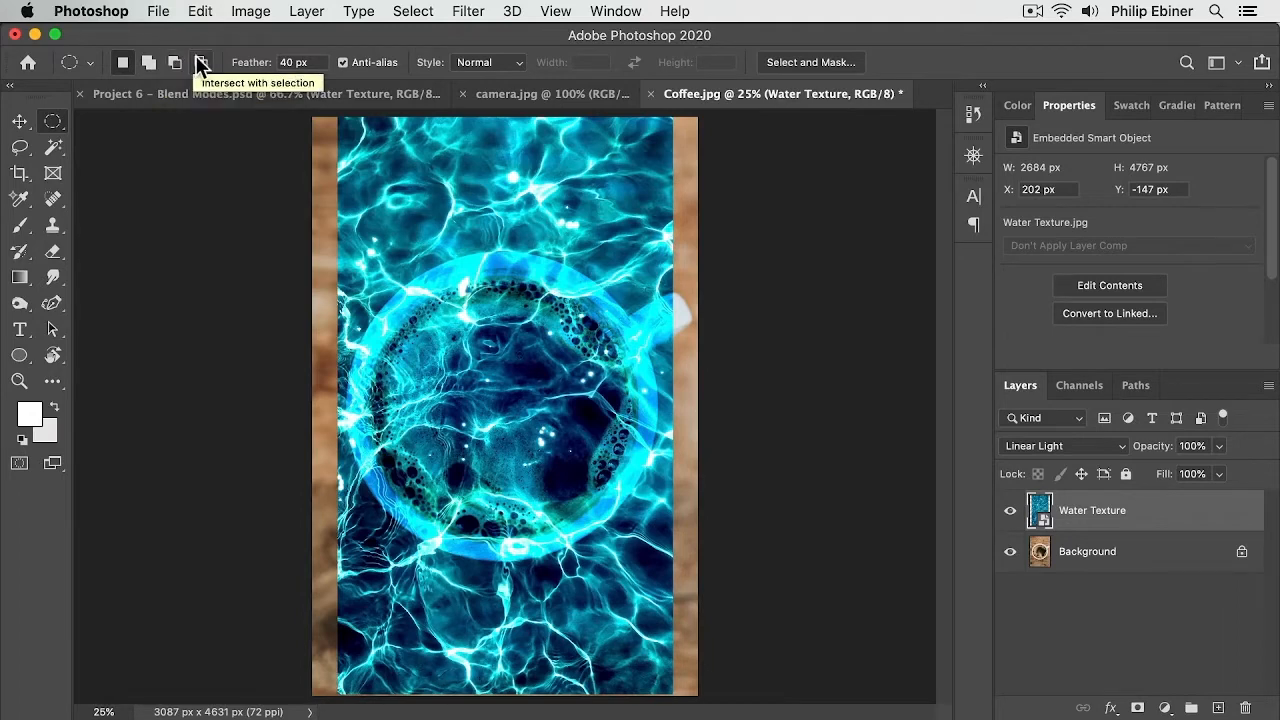
pyautogui.click(287, 62)
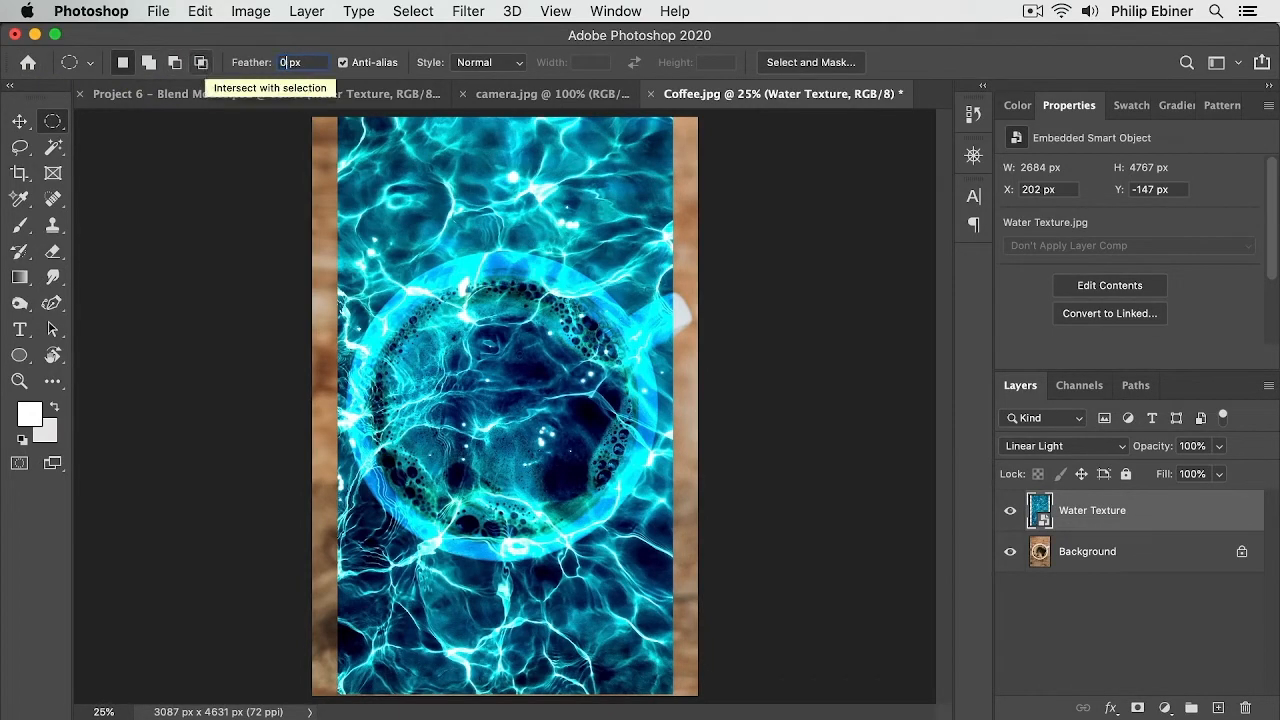
pyautogui.press('Return')
pyautogui.press('BackSpace')
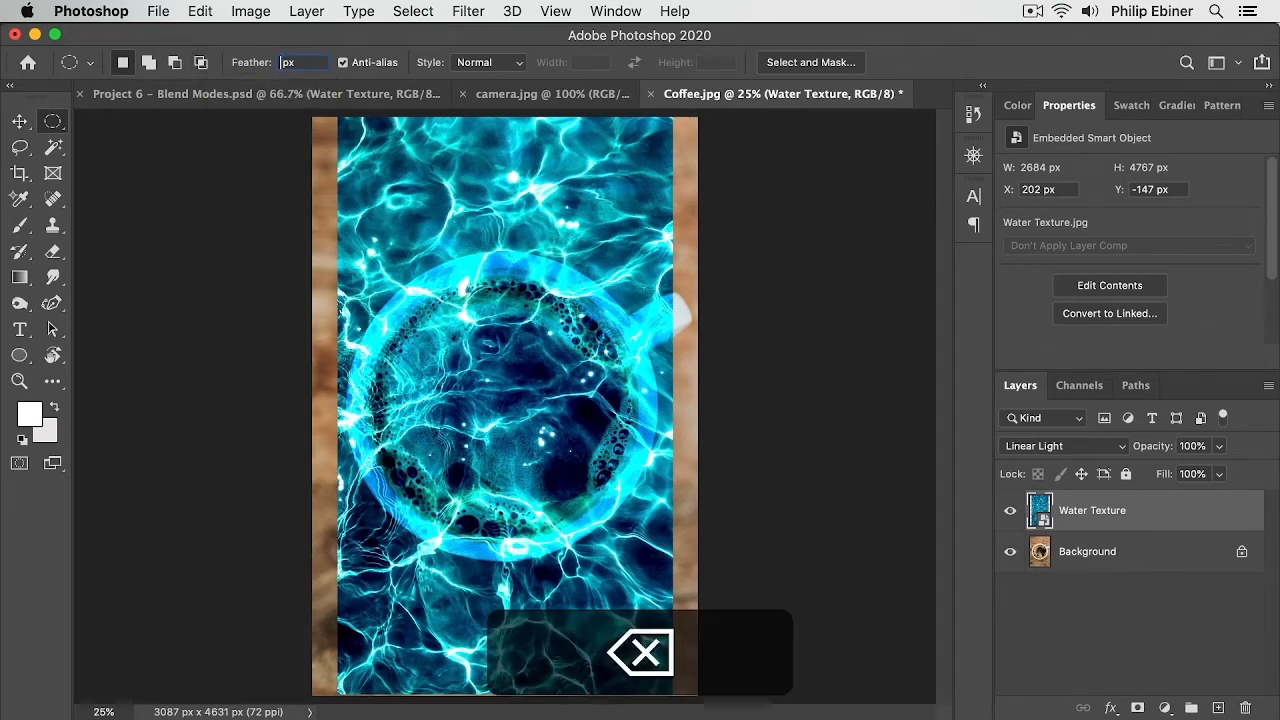
pyautogui.write('10')
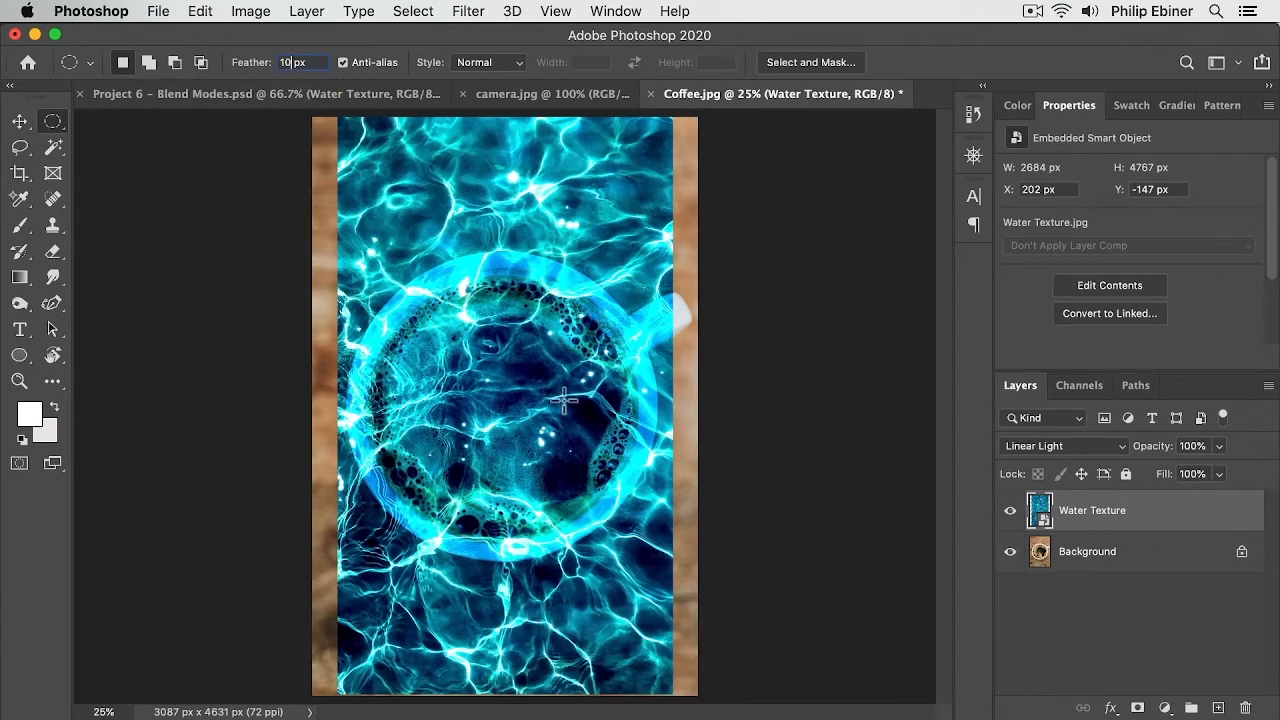
# Step: Hide the Water Texture layer and draw an elliptical selection around the coffee inside the cup
pyautogui.click(1010, 511)
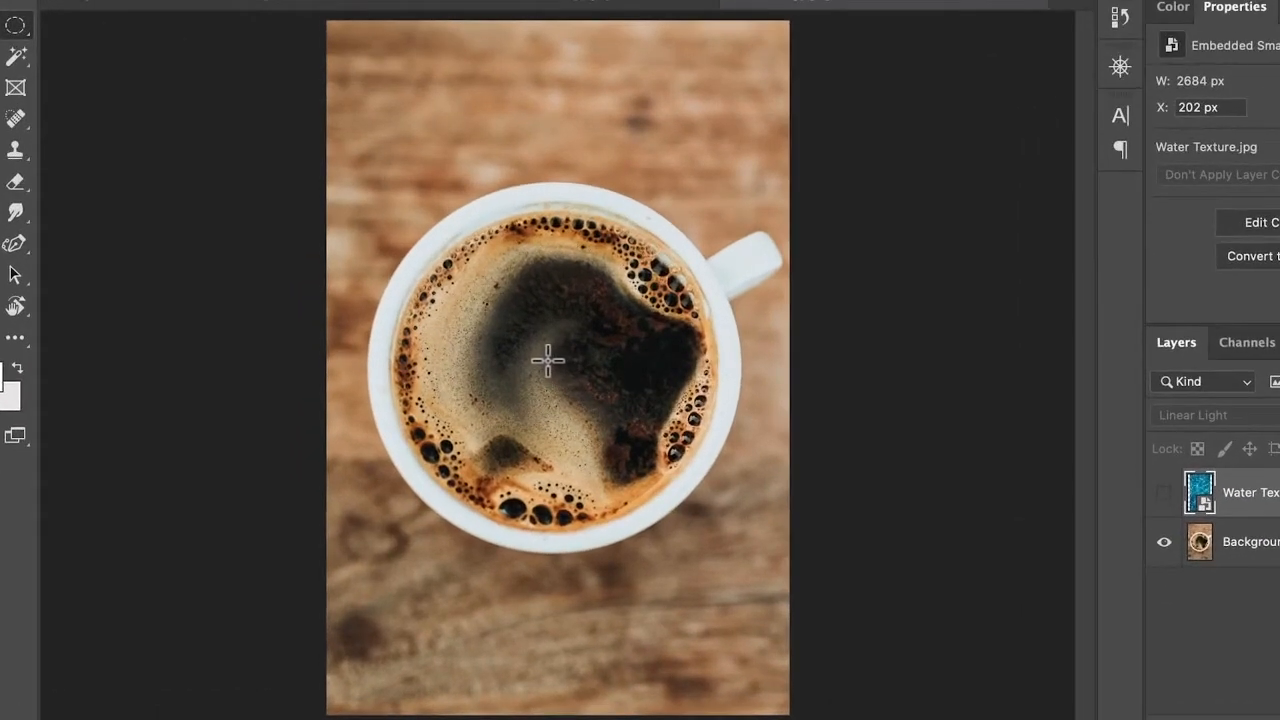
pyautogui.moveTo(550, 355); pyautogui.dragTo(714, 535)
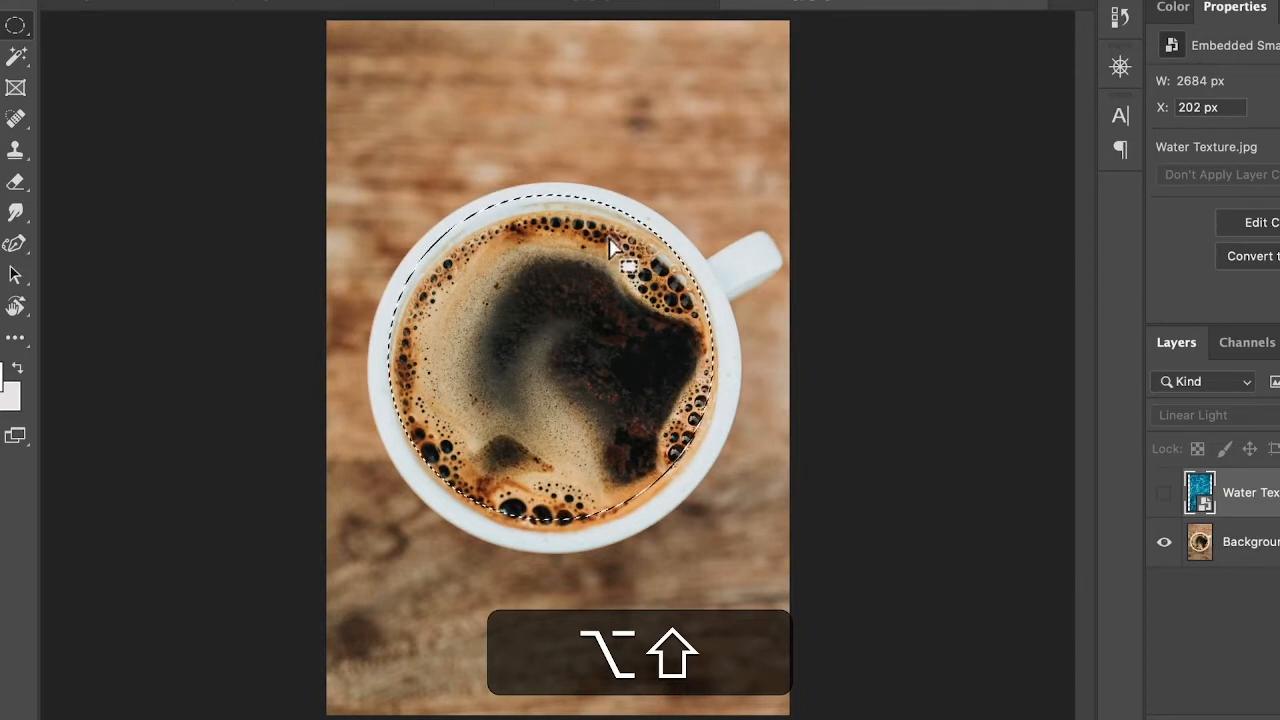
# Step: Nudge the elliptical selection so it fits the coffee surface inside the cup
pyautogui.hotkey('shift', 'Right')
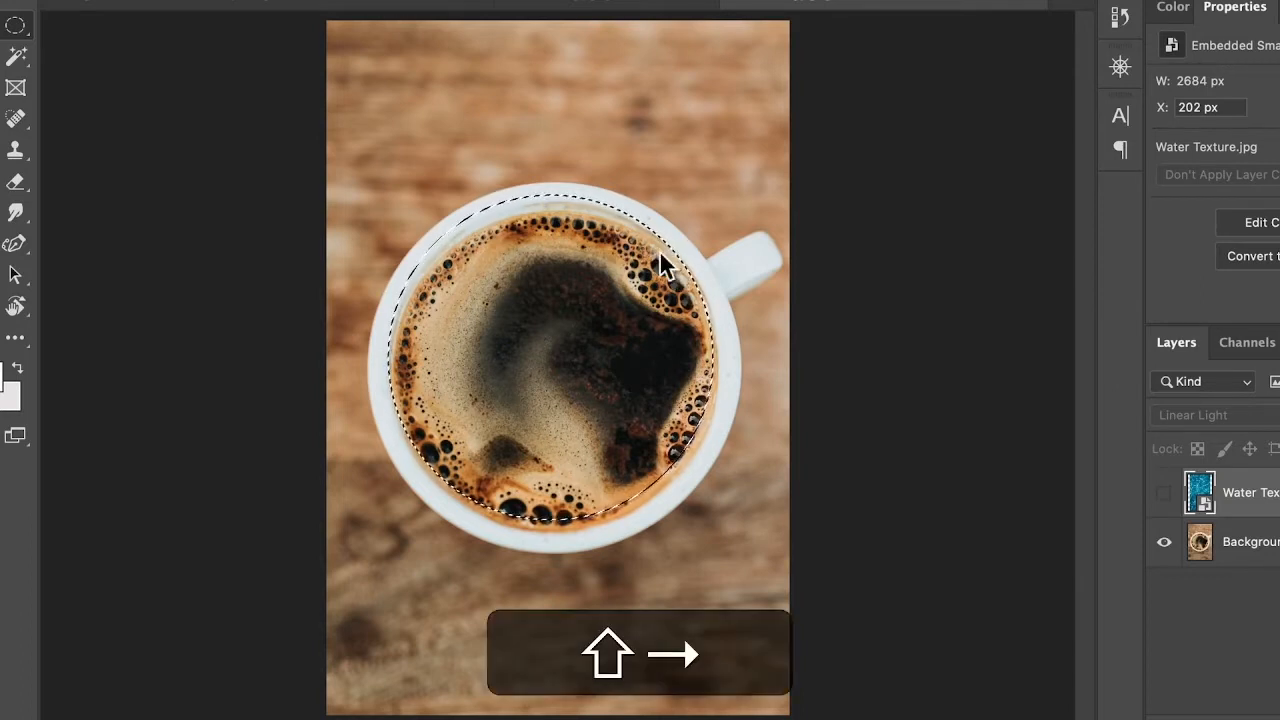
pyautogui.hotkey('shift', 'Down')
pyautogui.hotkey('shift', 'Right')
pyautogui.hotkey('shift', 'Down')
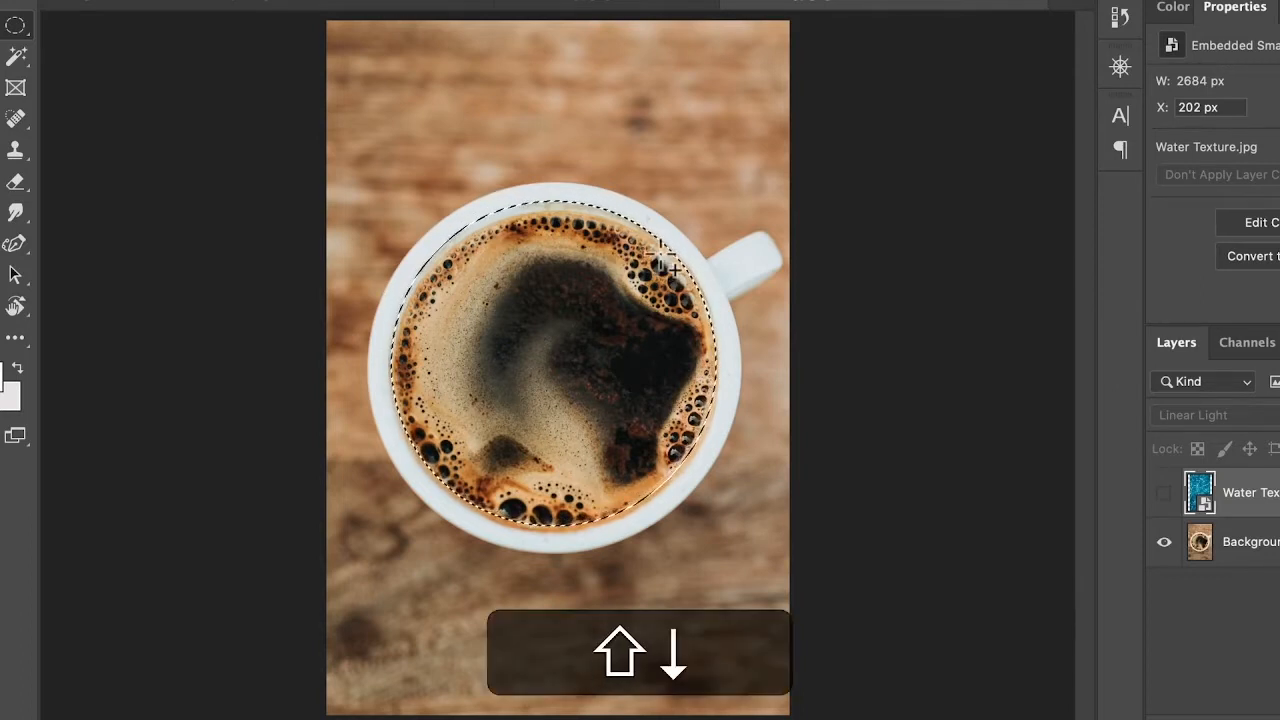
pyautogui.hotkey('shift', 'Left')
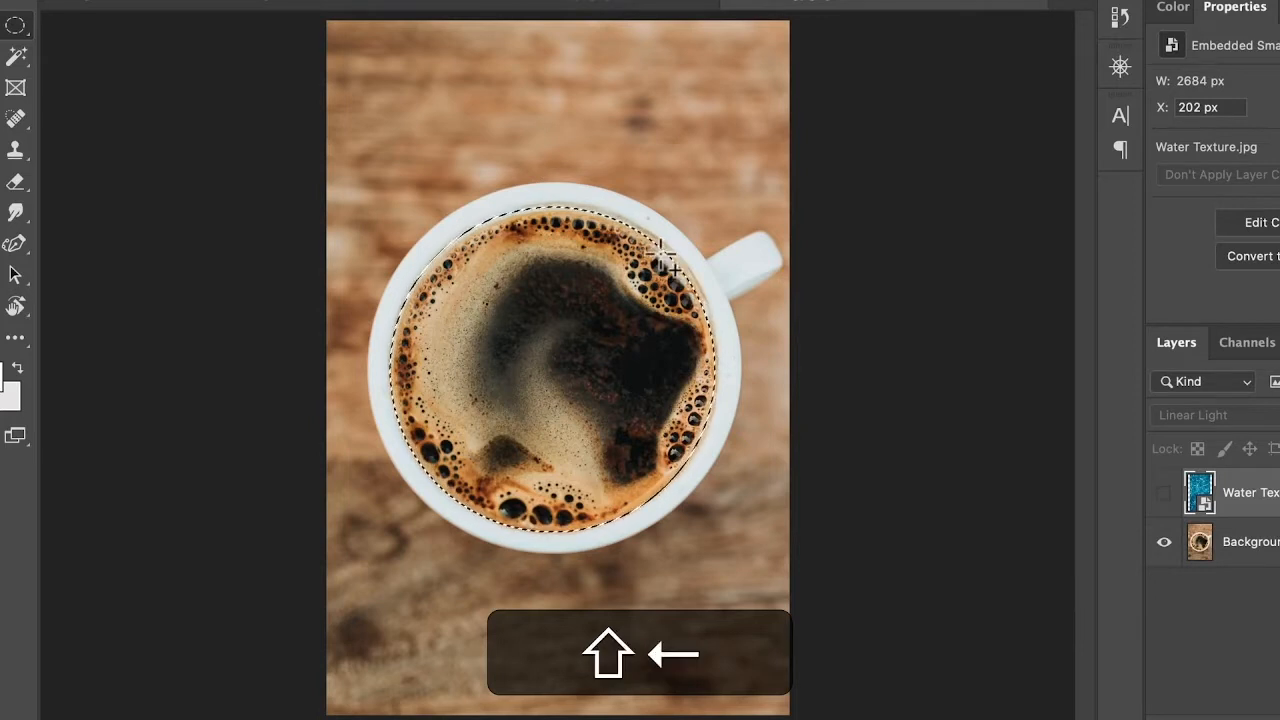
pyautogui.hotkey('shift', 'Right')
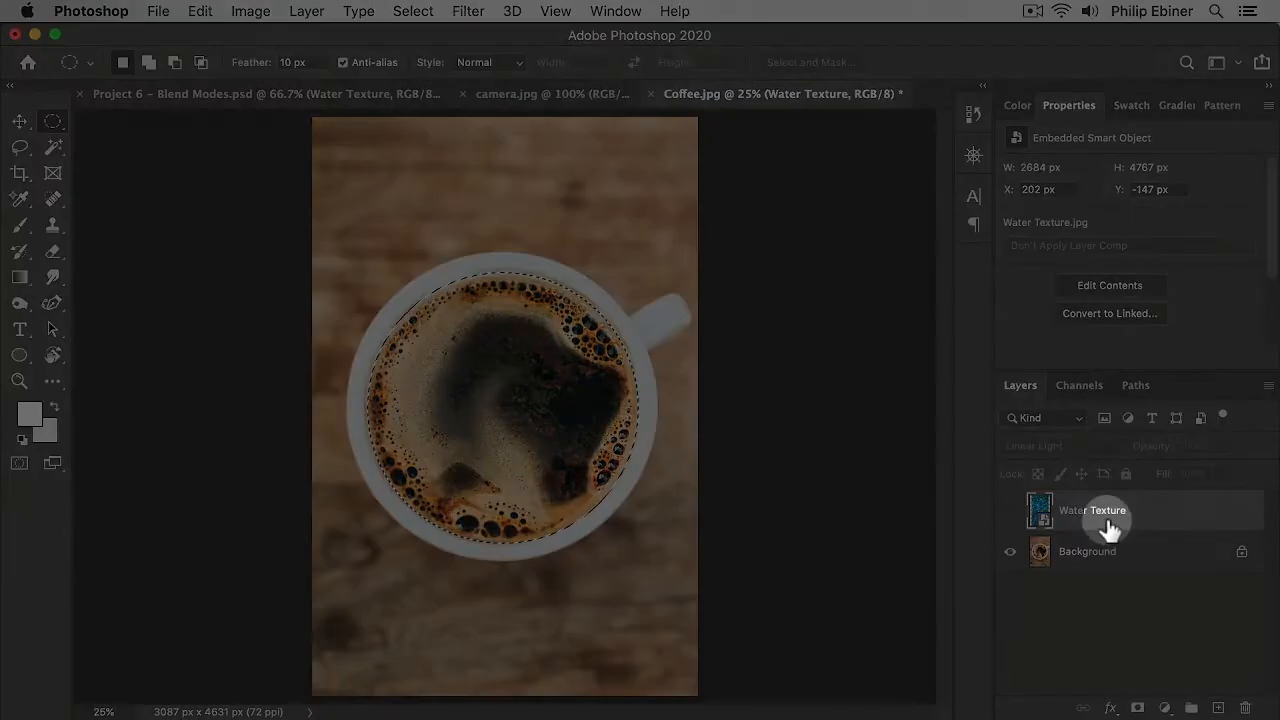
# Step: Copy the selected circle of the Water Texture layer into a new layer and hide the Water Texture layer
pyautogui.click(1010, 511)
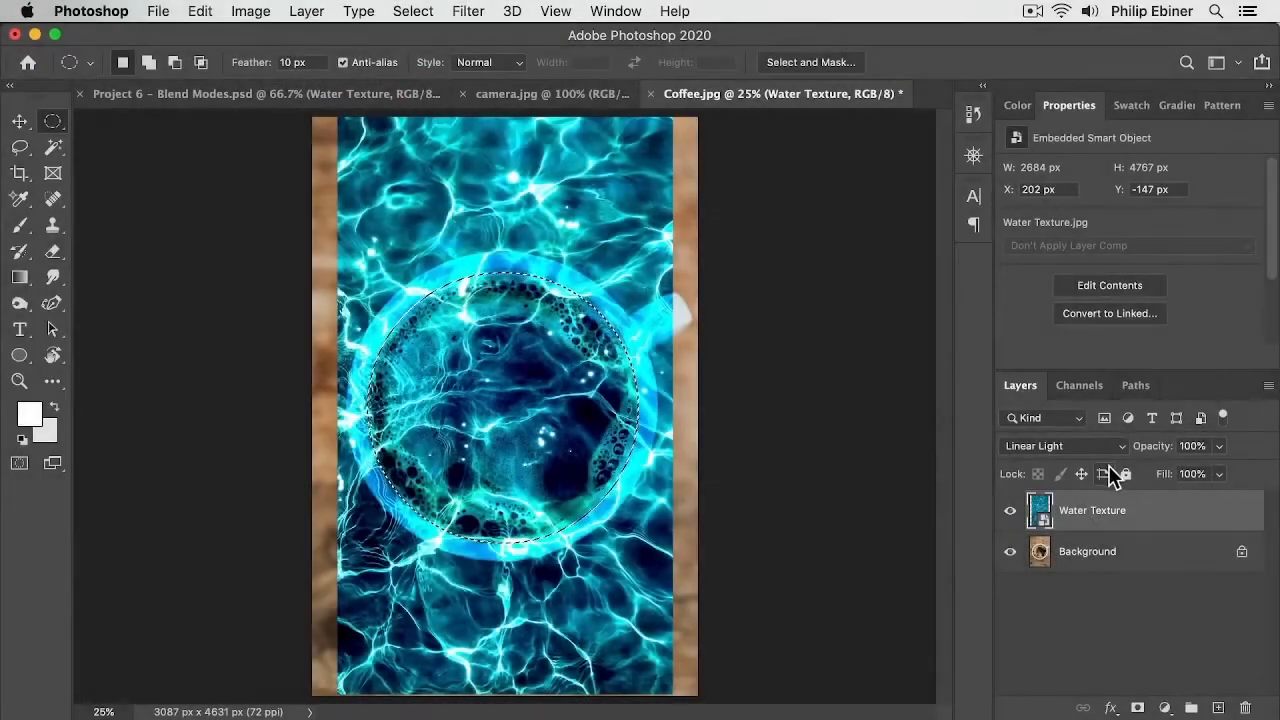
pyautogui.press('super+c')
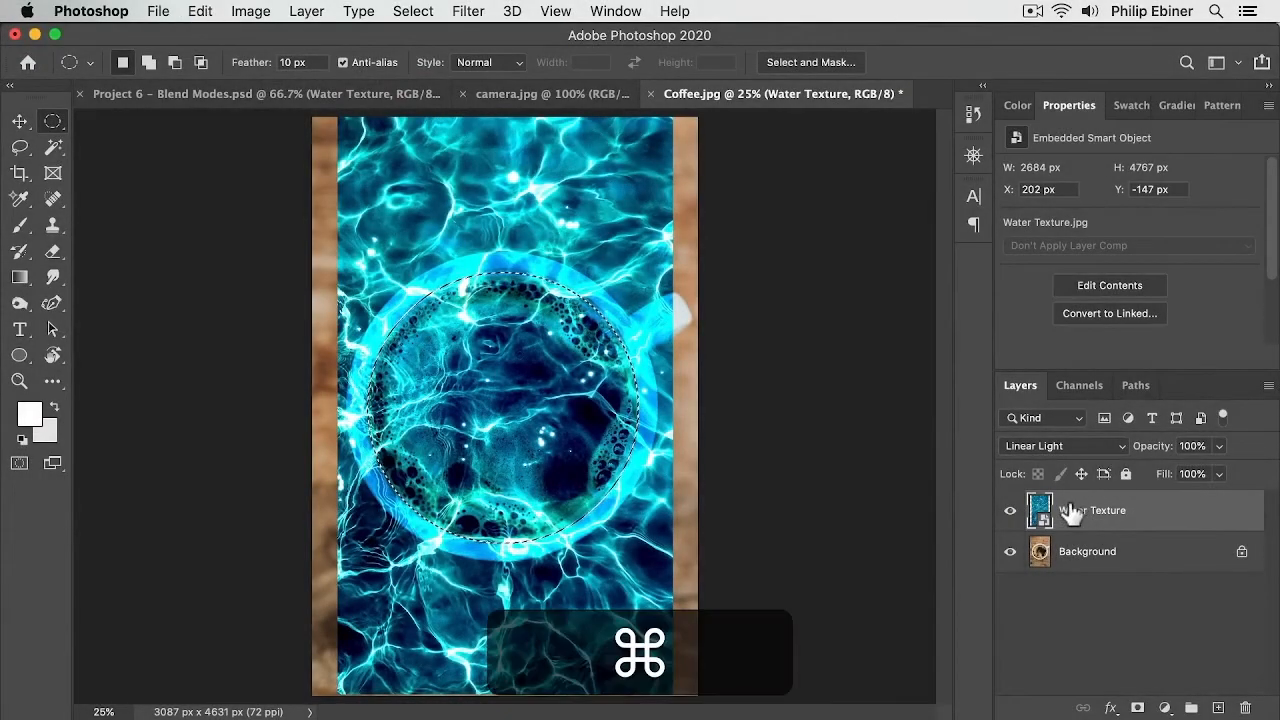
pyautogui.press('super+v')
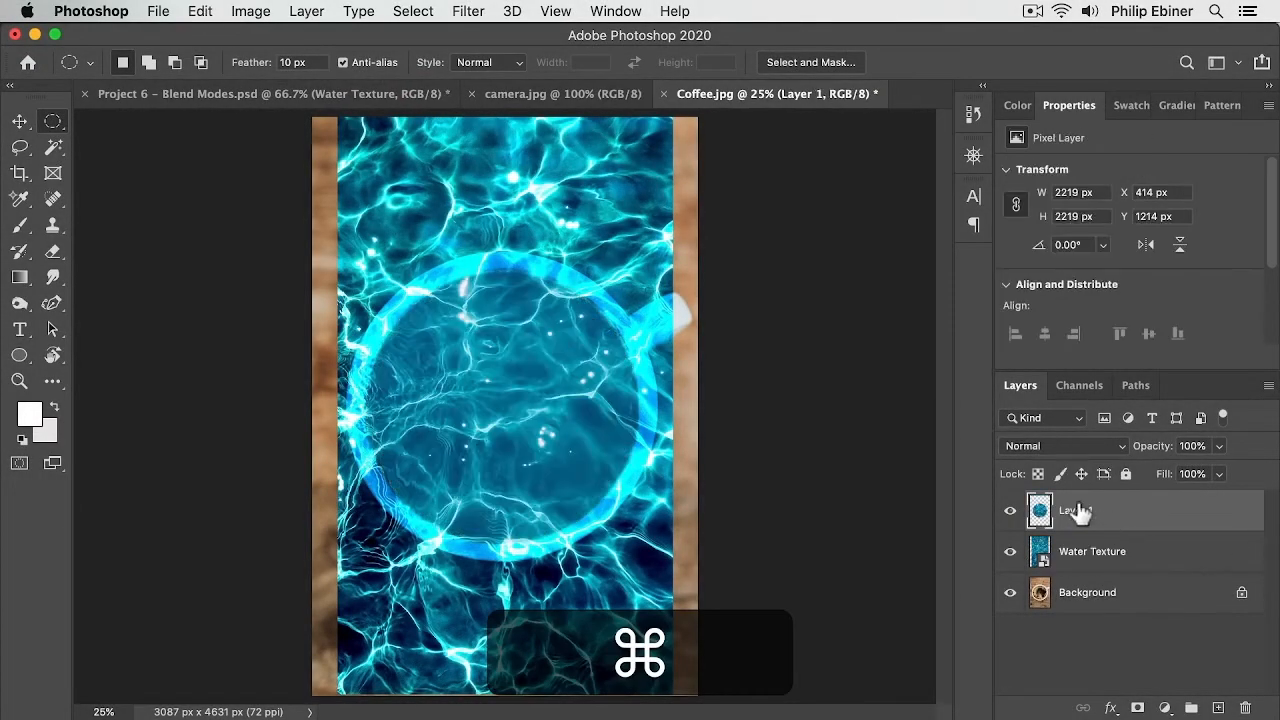
pyautogui.click(1010, 552)
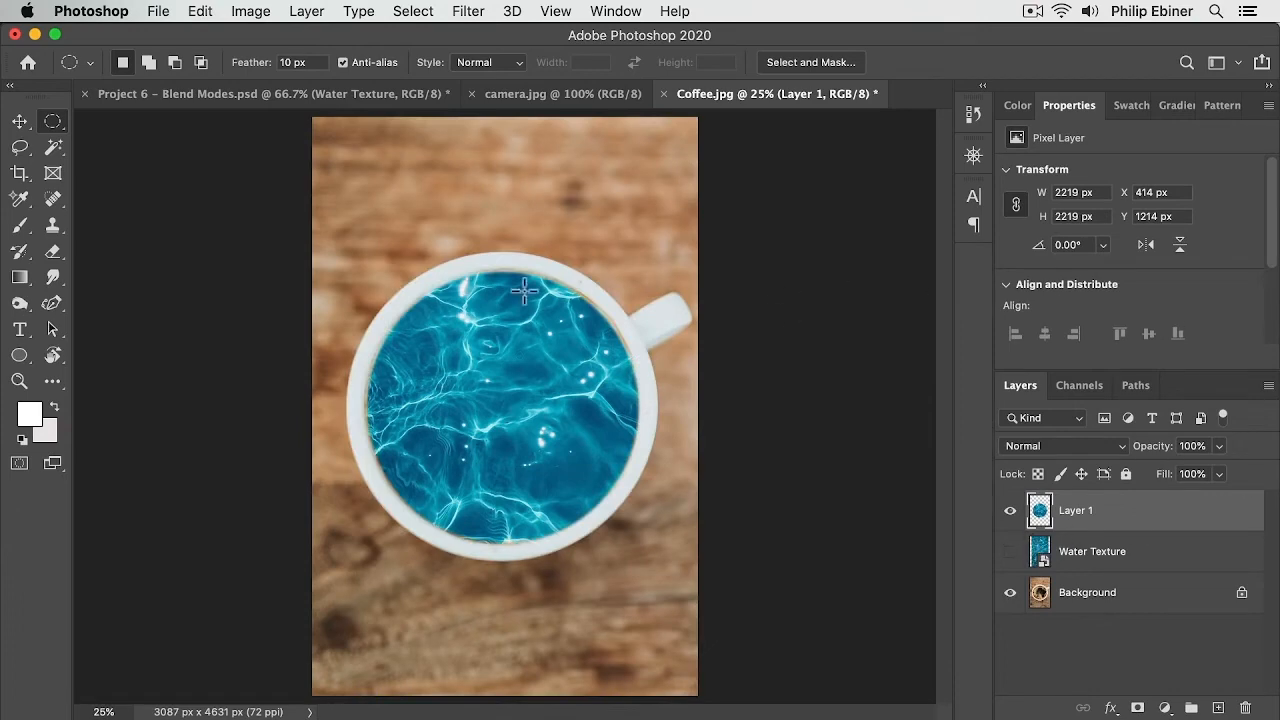
# Step: Zoom in to inspect the edges of the pasted water circle inside the cup
pyautogui.press('v')
pyautogui.press('z')
pyautogui.click(441, 348)
pyautogui.click(393, 253)
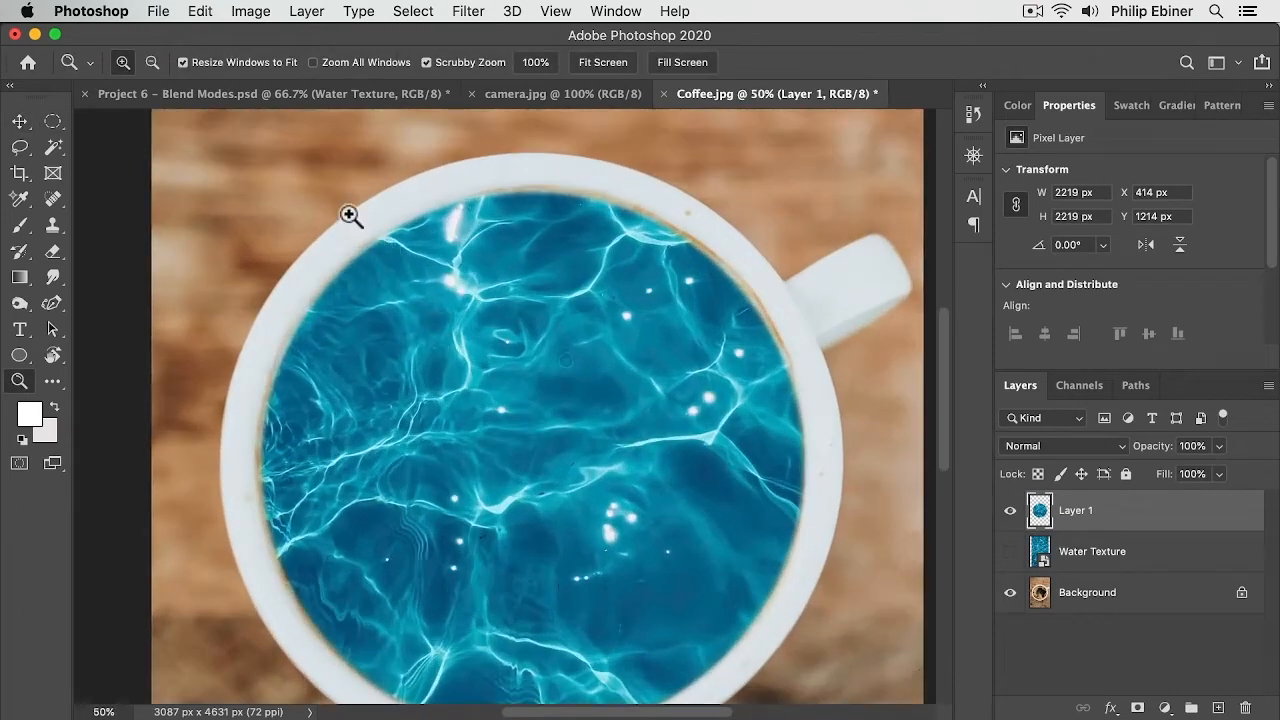
pyautogui.click(371, 249)
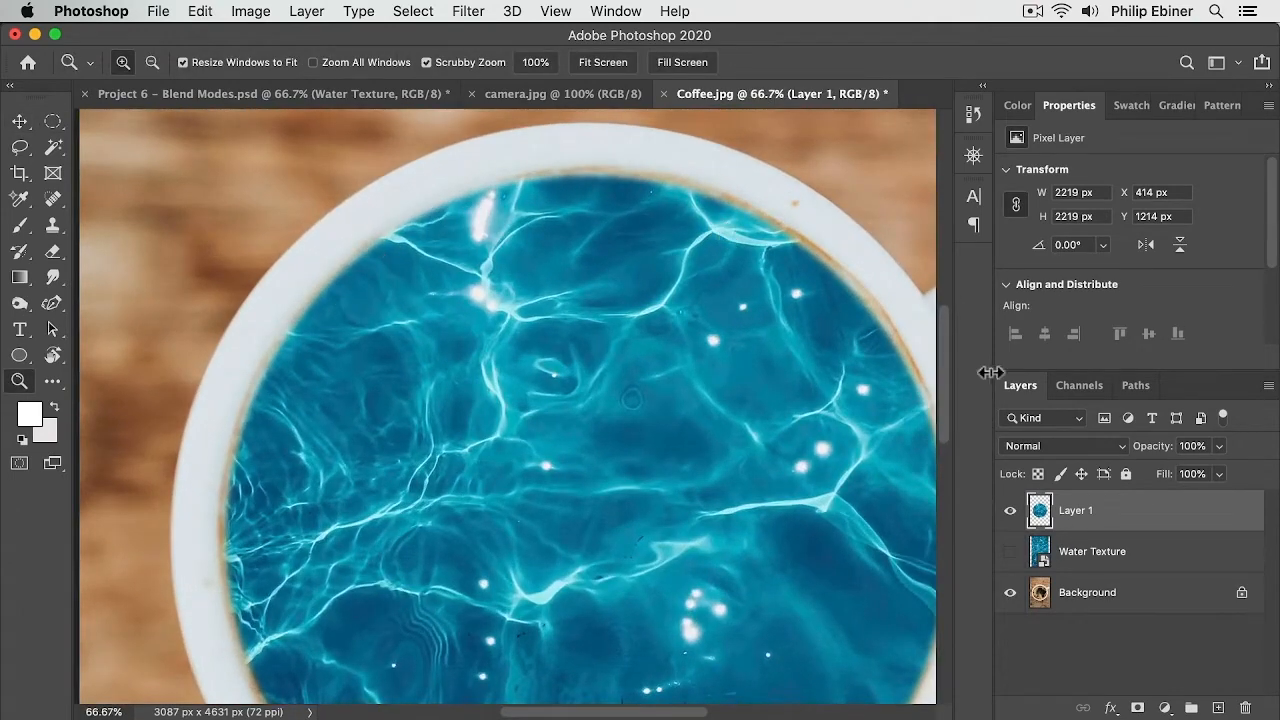
pyautogui.keyDown('alt'); pyautogui.click(766, 400); pyautogui.keyUp('alt')
pyautogui.moveTo(766, 400); pyautogui.dragTo(614, 391)
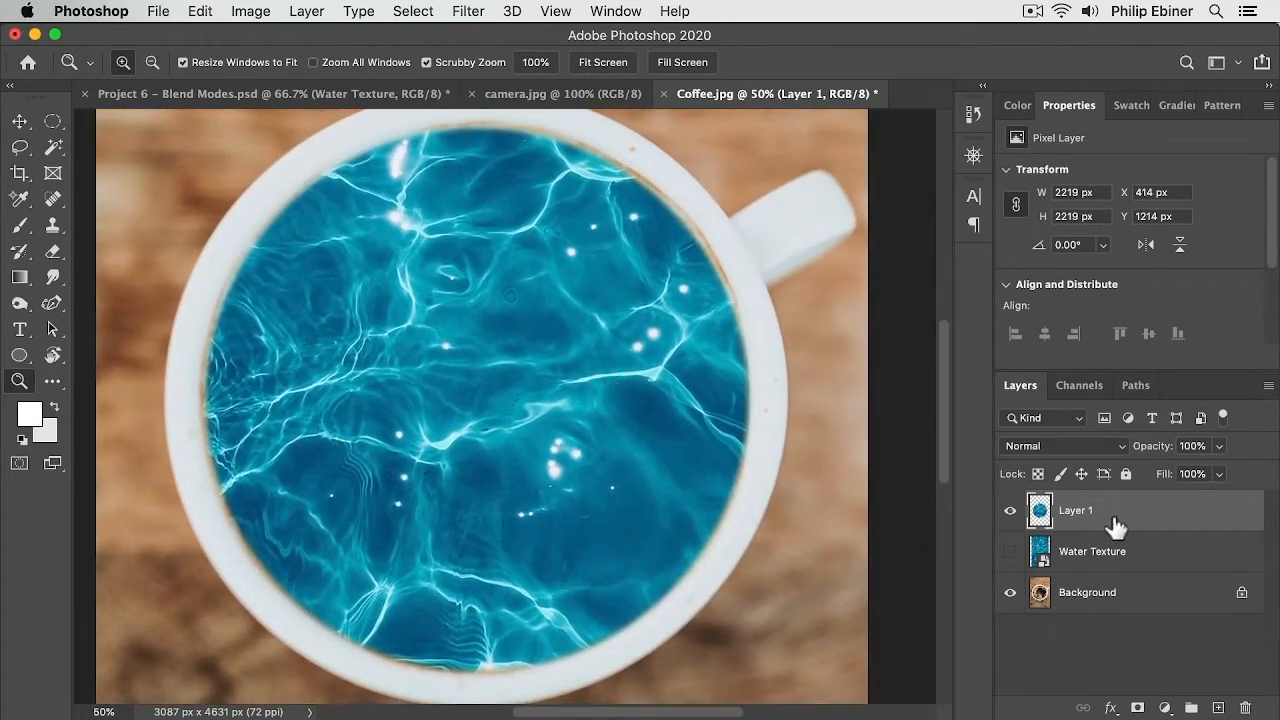
# Step: Cycle through blend modes on the new water circle layer, settling on Linear Light
pyautogui.hotkey('shift', '+')
pyautogui.hotkey('shift', '+')
pyautogui.hotkey('shift', '+')
pyautogui.hotkey('shift', '+')
pyautogui.hotkey('shift', '+')
pyautogui.hotkey('shift', '+')
pyautogui.hotkey('shift', '+')
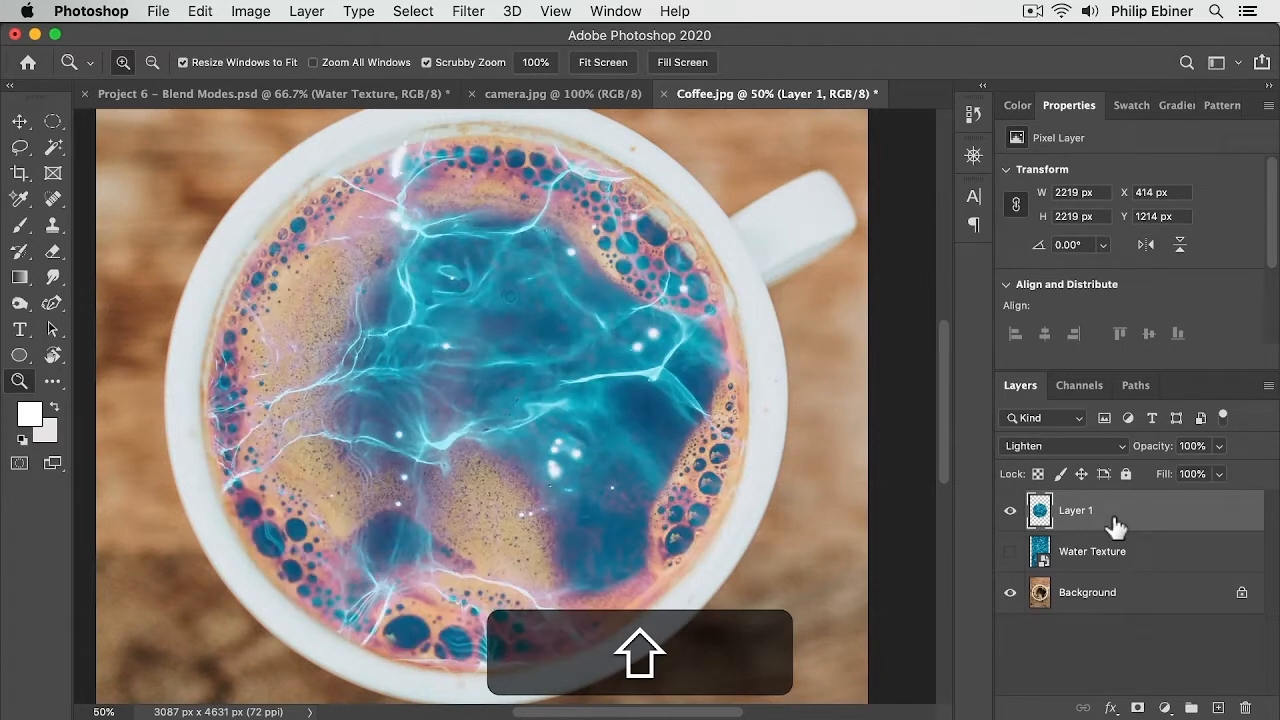
pyautogui.hotkey('shift', '+')
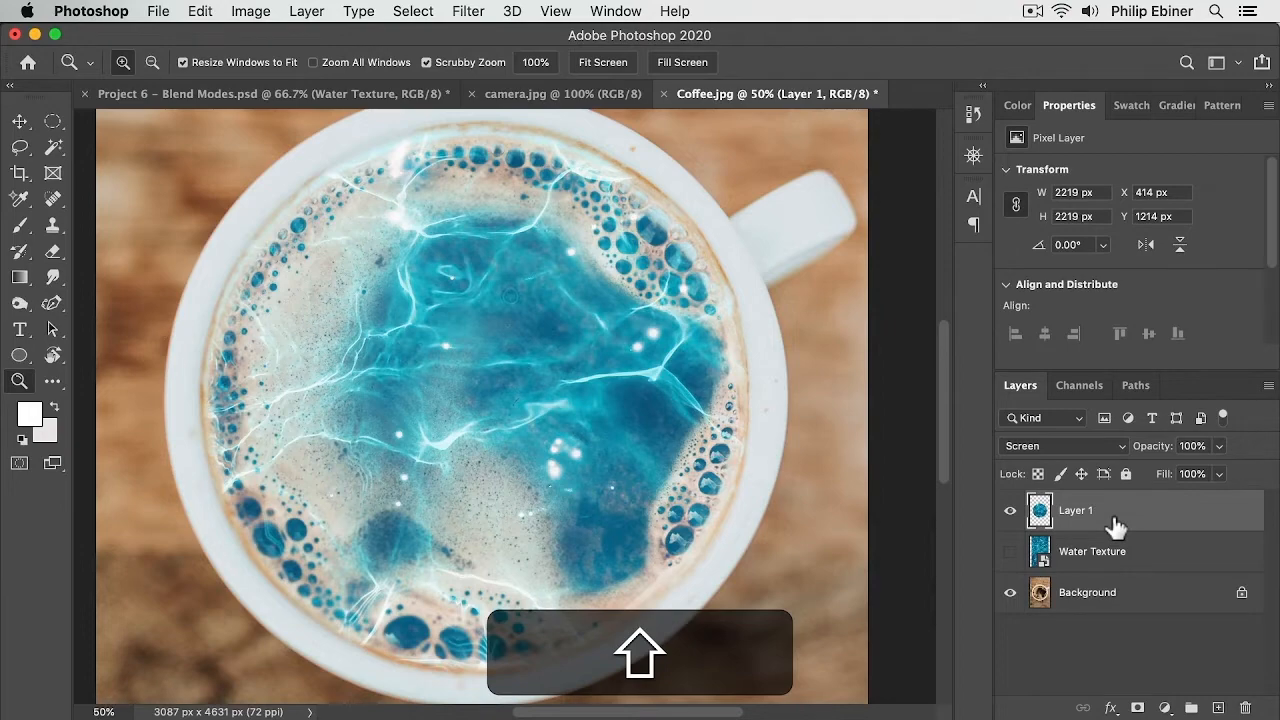
pyautogui.hotkey('shift', '+')
pyautogui.hotkey('shift', '-')
pyautogui.hotkey('shift', '+')
pyautogui.hotkey('shift', '+')
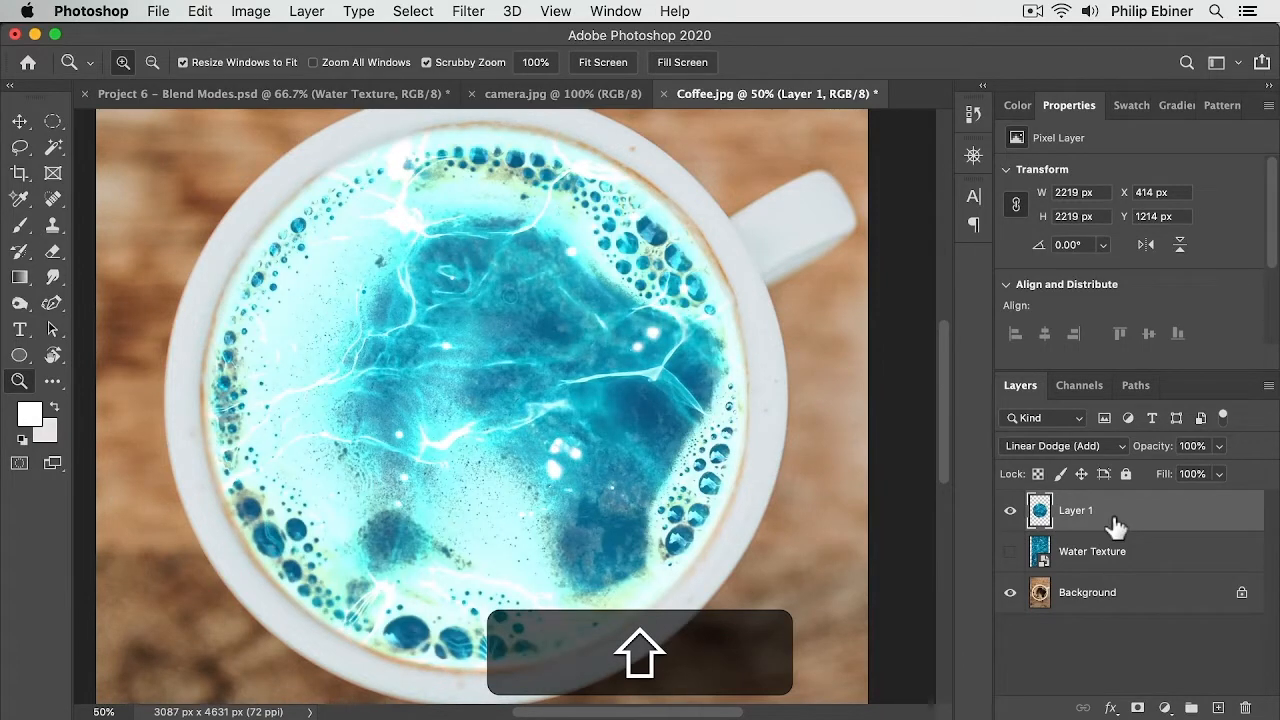
pyautogui.hotkey('shift', '+')
pyautogui.hotkey('shift', '+')
pyautogui.hotkey('shift', '-')
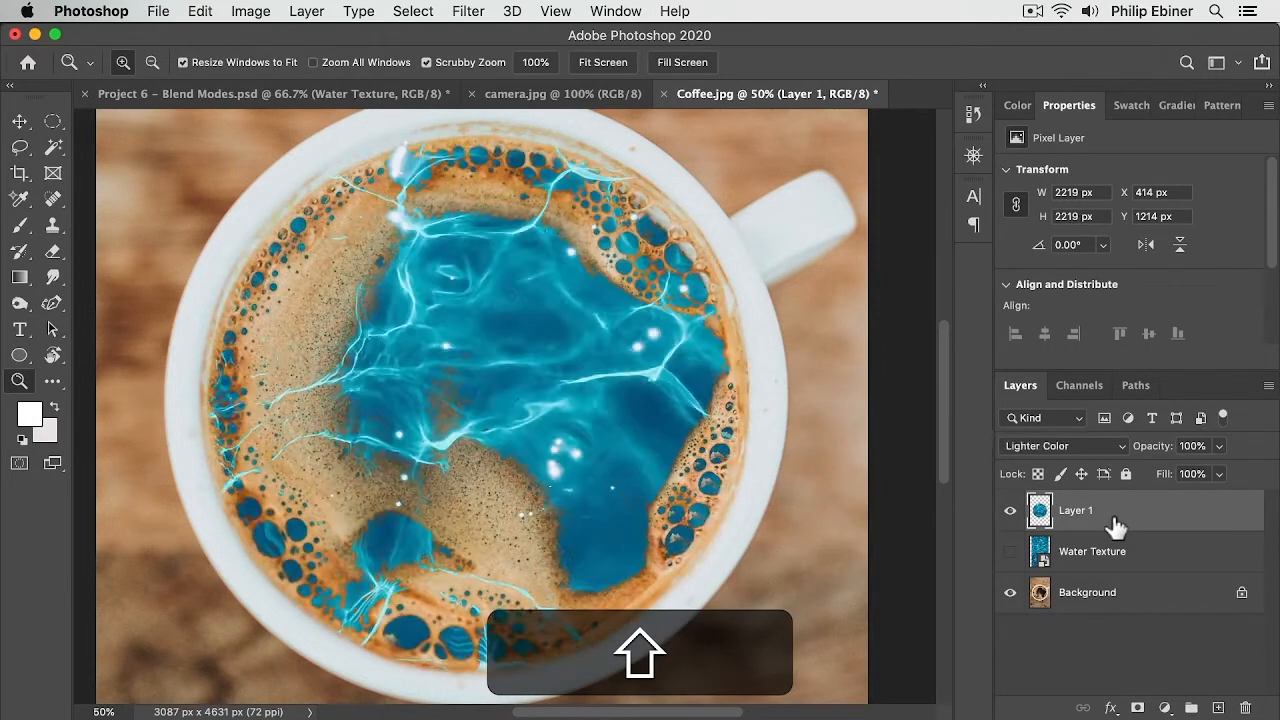
pyautogui.hotkey('shift', '+')
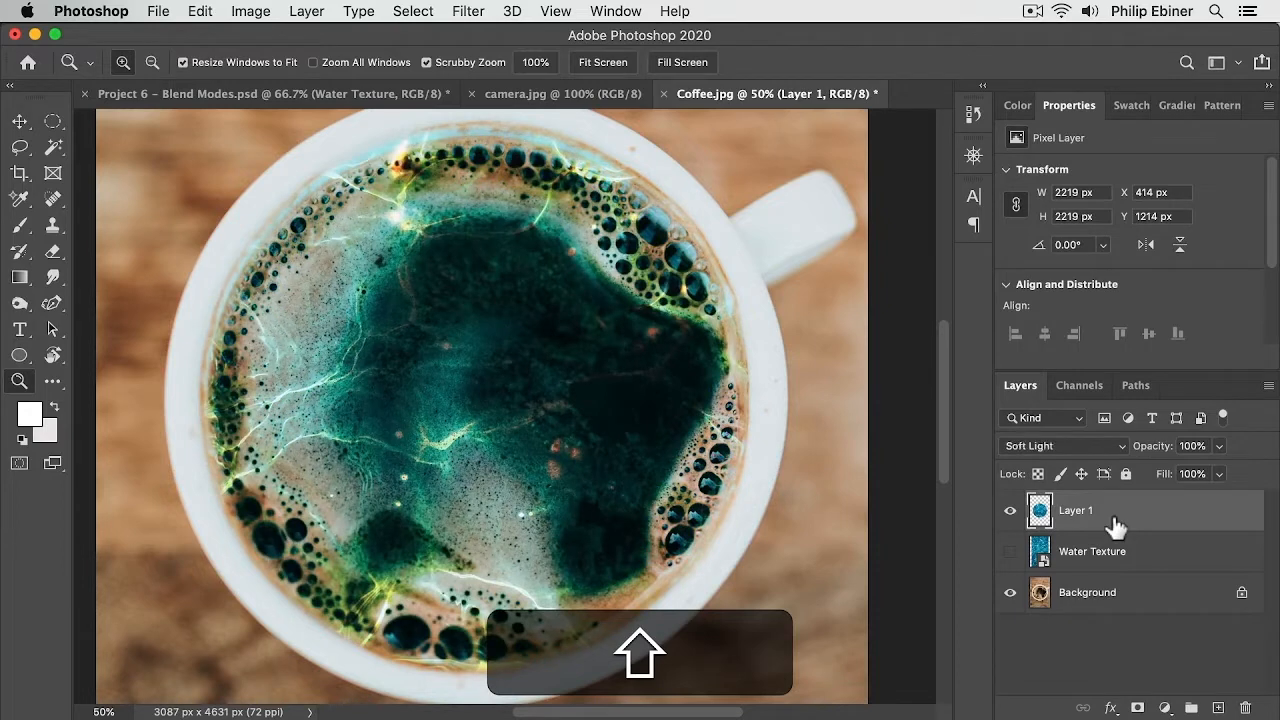
pyautogui.hotkey('shift', '+')
pyautogui.hotkey('shift', '-')
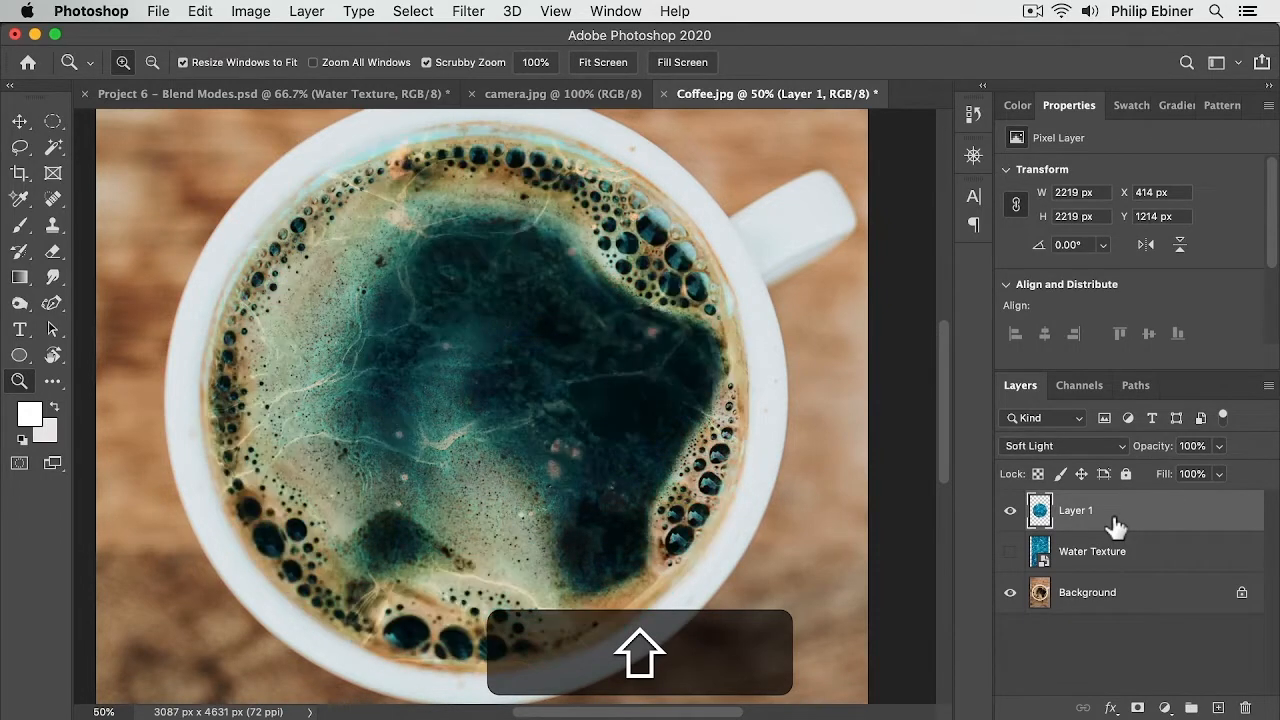
pyautogui.hotkey('shift', '+')
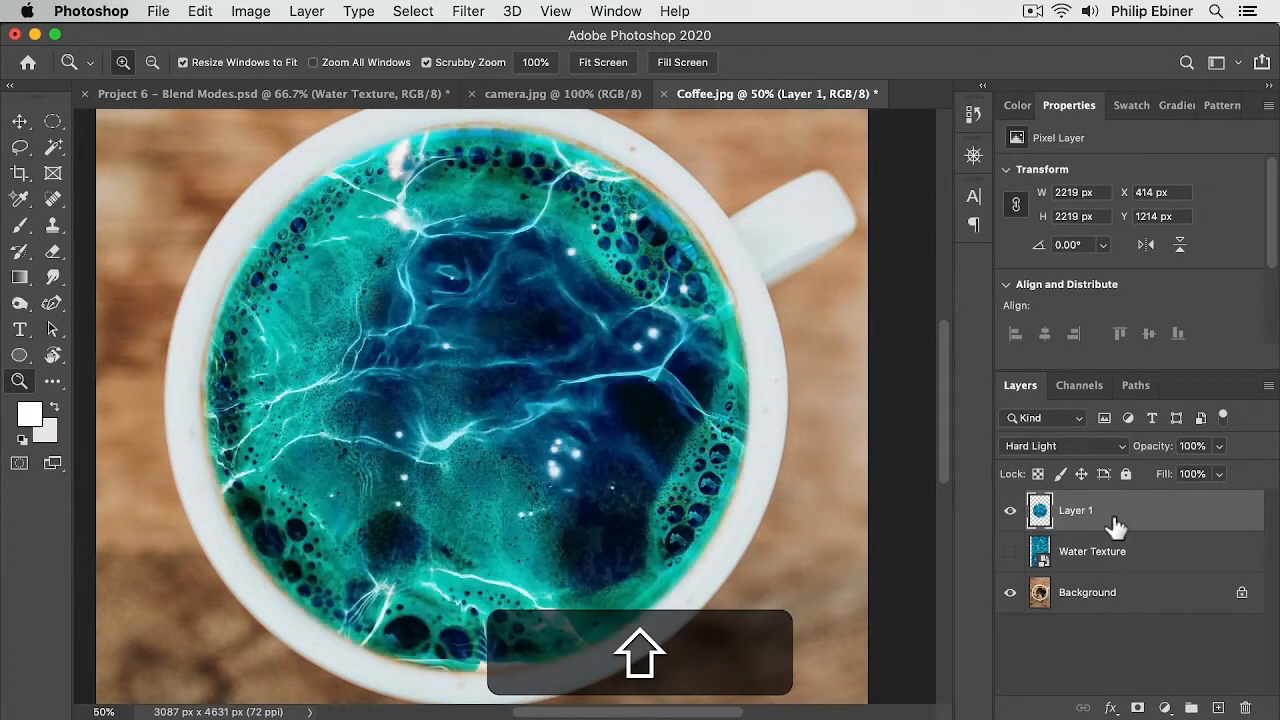
pyautogui.hotkey('shift', '+')
pyautogui.hotkey('shift', '+')
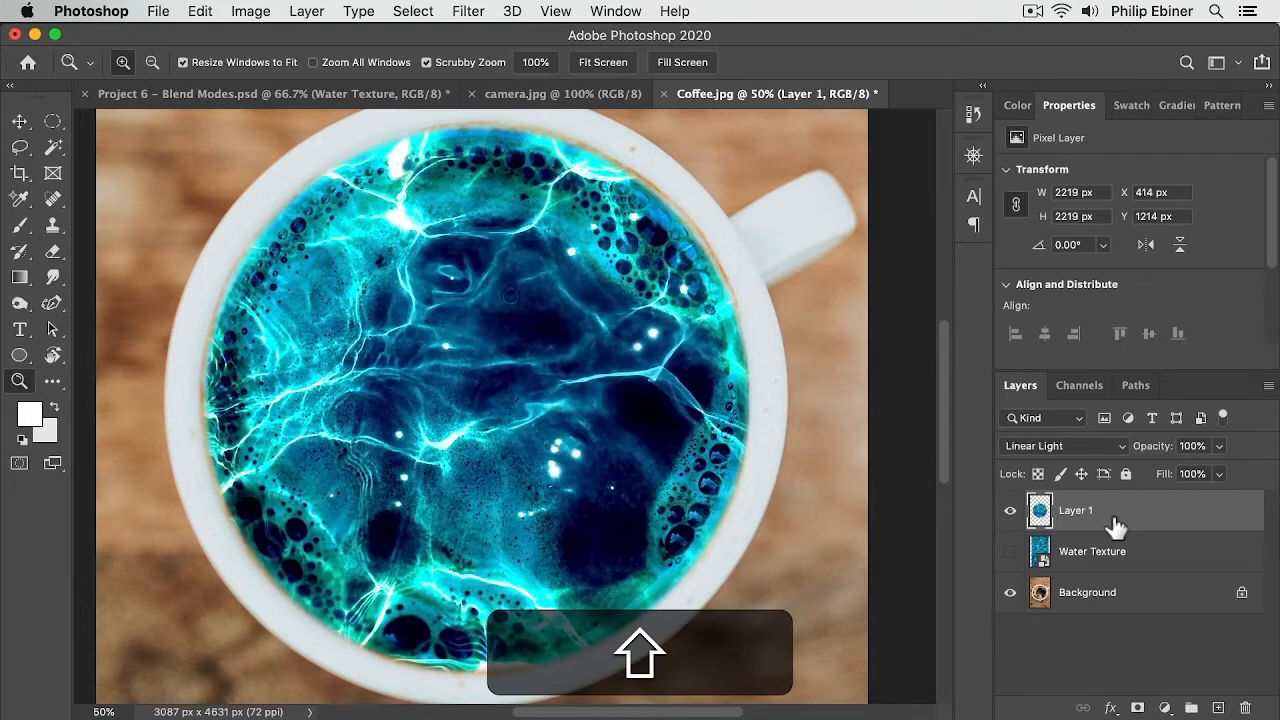
pyautogui.hotkey('shift', '+')
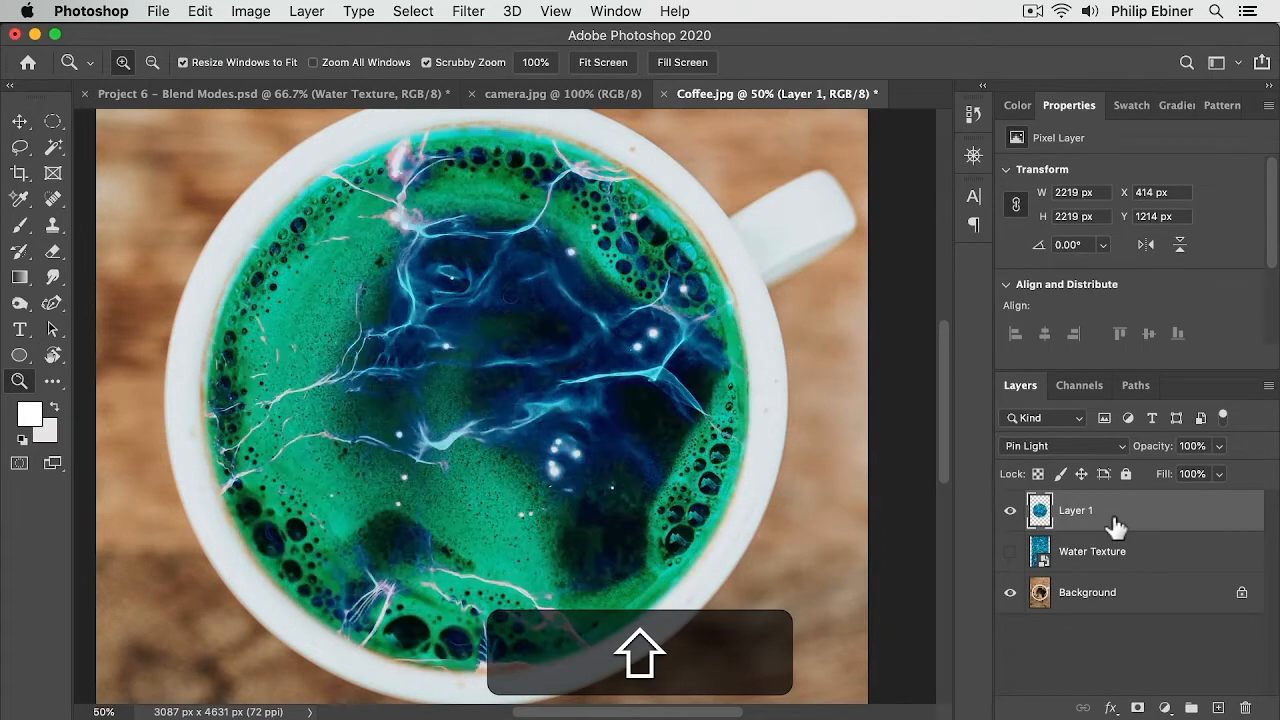
pyautogui.hotkey('shift', '-')
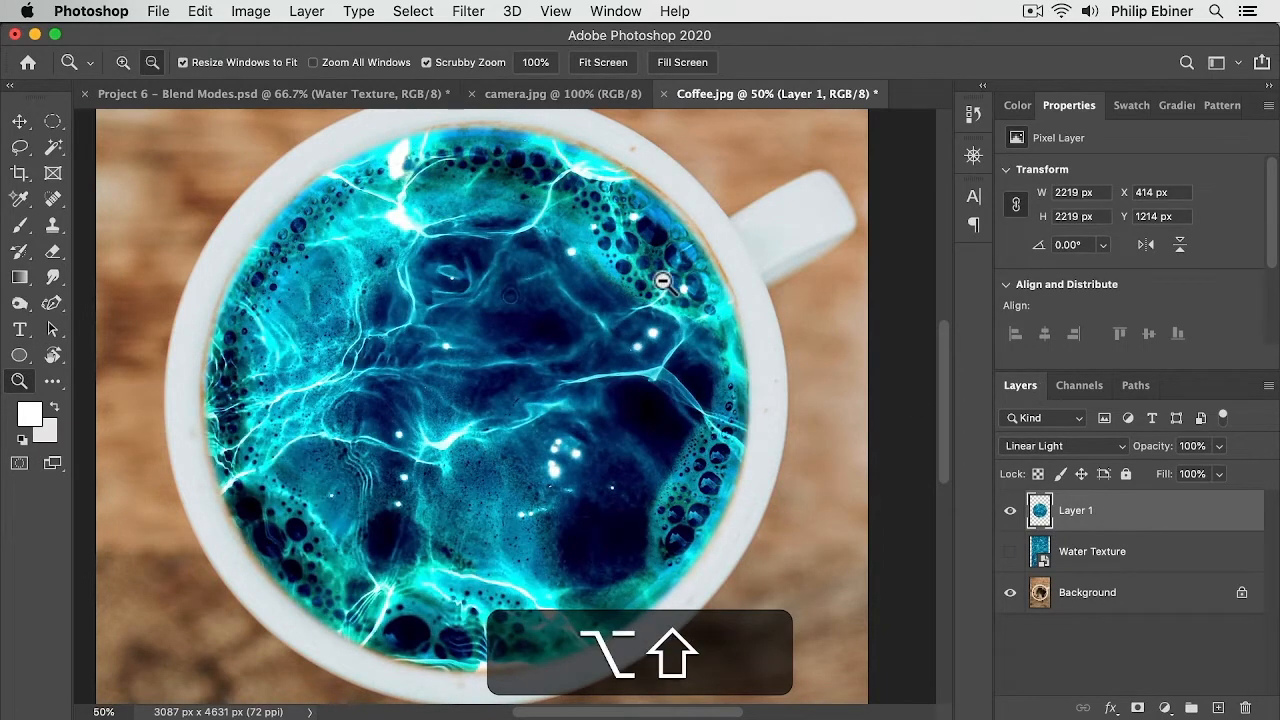
# Step: Zoom out and toggle the panels to view the whole coffee composite
pyautogui.keyDown('alt'); pyautogui.click(709, 349); pyautogui.keyUp('alt')
pyautogui.keyDown('alt'); pyautogui.click(737, 357); pyautogui.keyUp('alt')
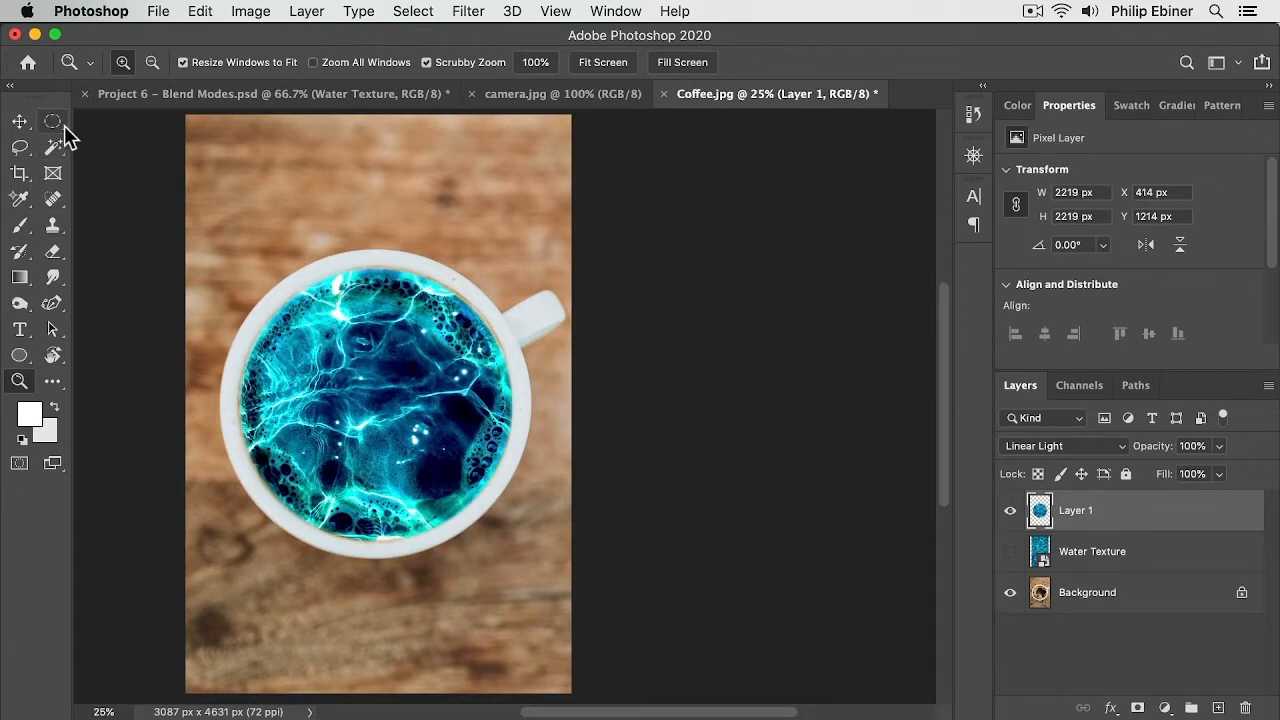
pyautogui.press('Tab')
pyautogui.press('Tab')
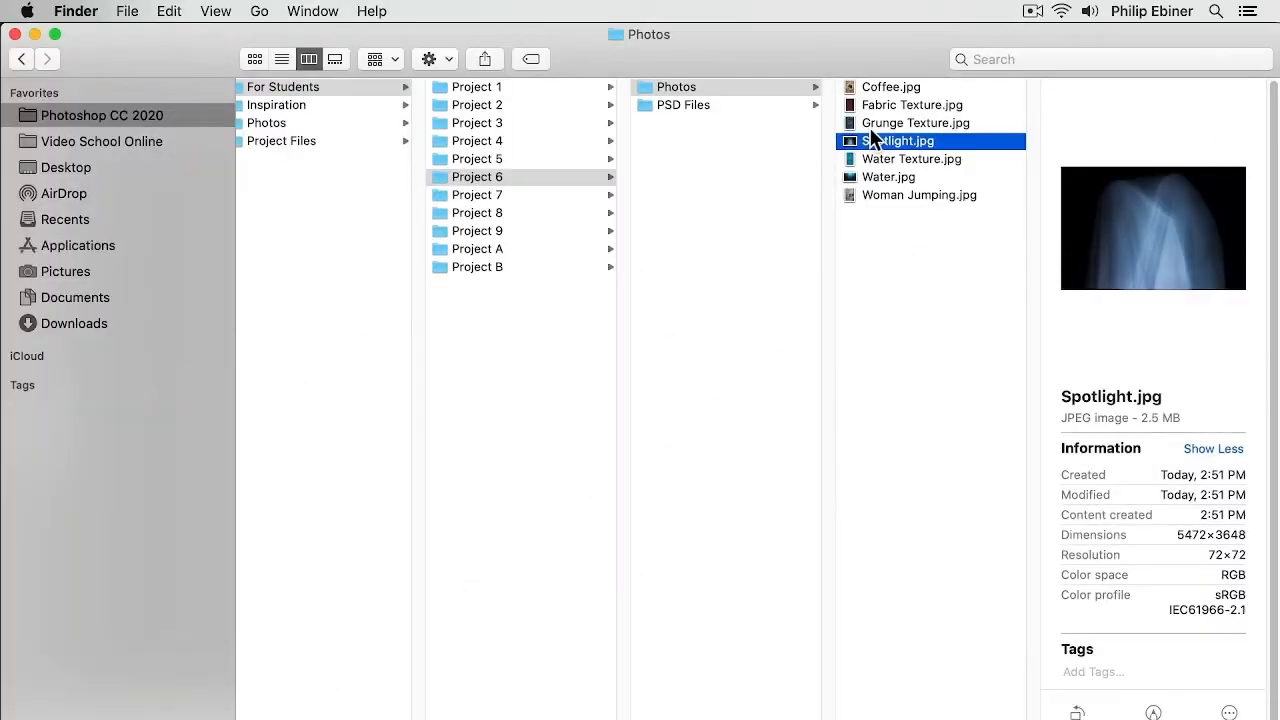
# Step: Switch to Finder and preview Spotlight.jpg with Quick Look
pyautogui.press('space')
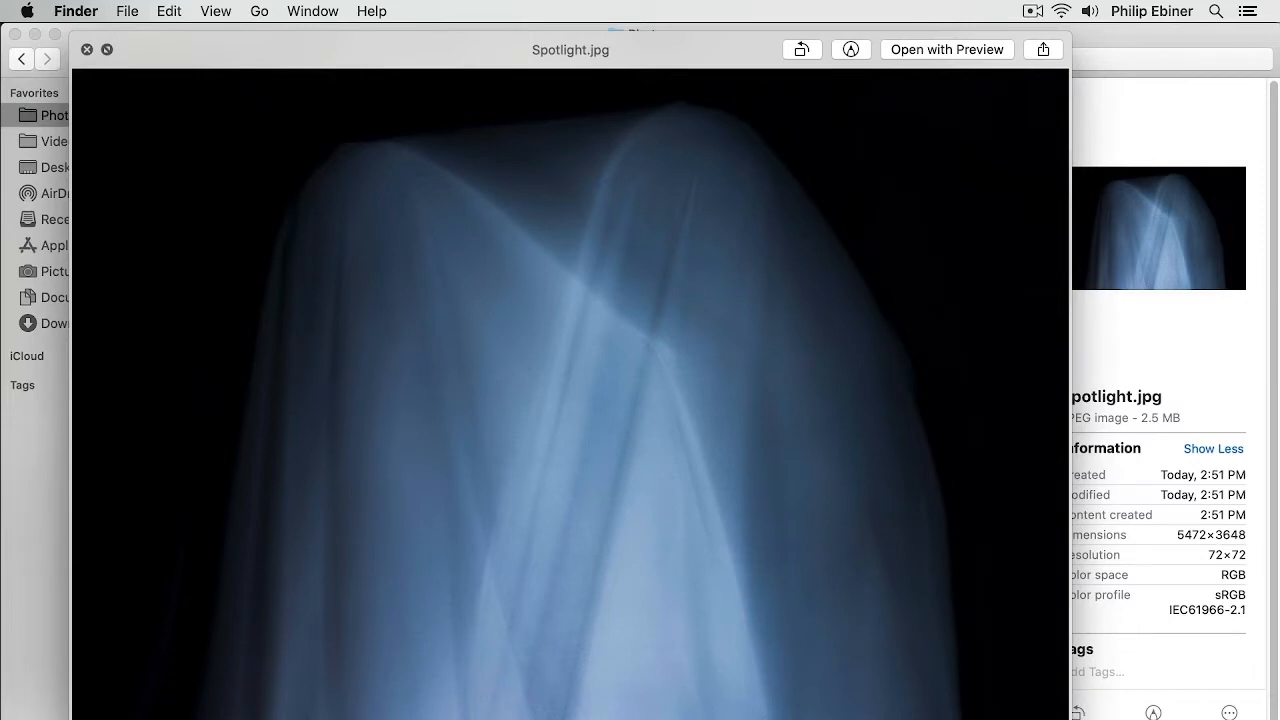
pyautogui.moveTo(1068, 718); pyautogui.dragTo(959, 567)
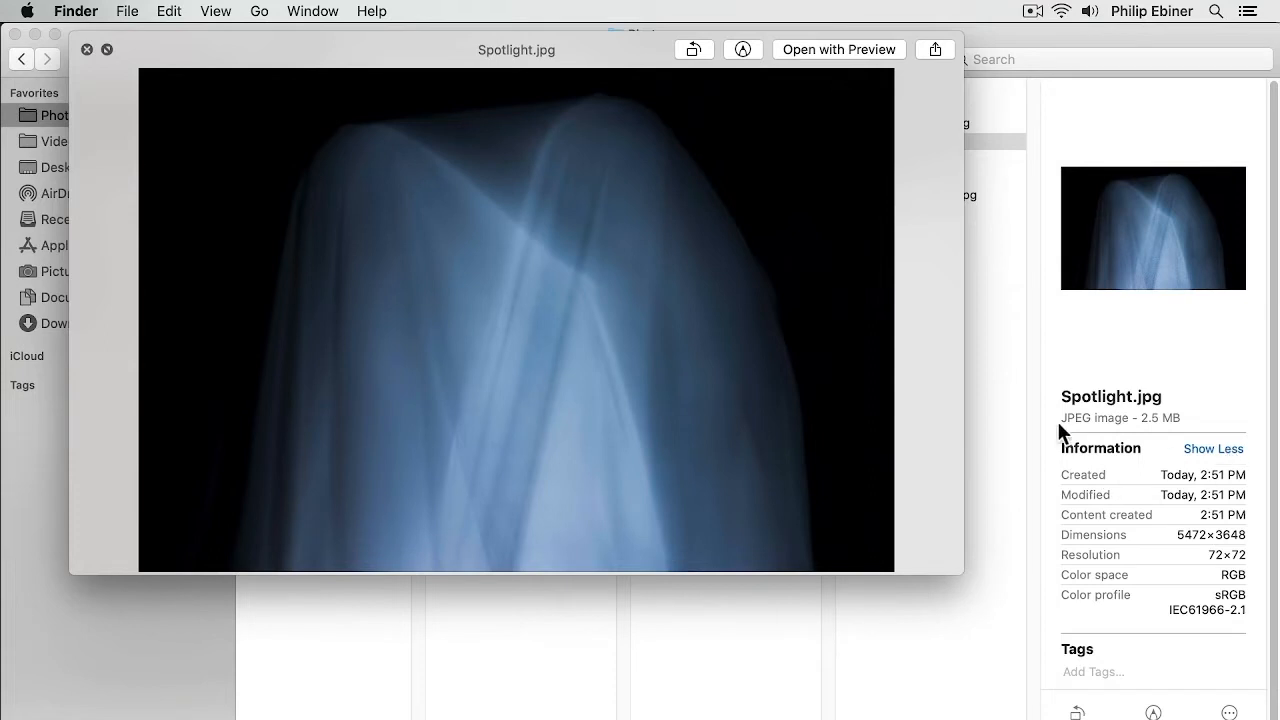
pyautogui.press('space')
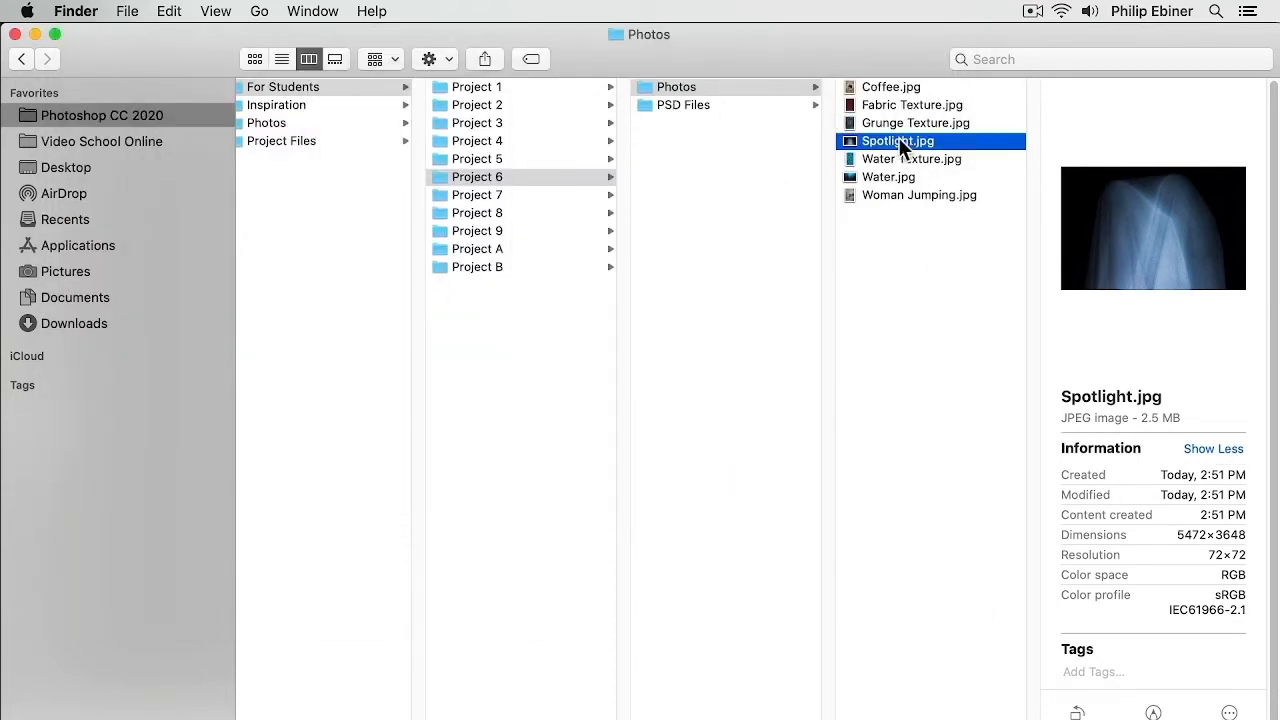
# Step: Drag Spotlight.jpg from Finder into the Project 6 - Blend Modes document in Photoshop
pyautogui.press('super+Tab')
pyautogui.moveTo(890, 139); pyautogui.dragTo(465, 400)
pyautogui.press('super+Tab')
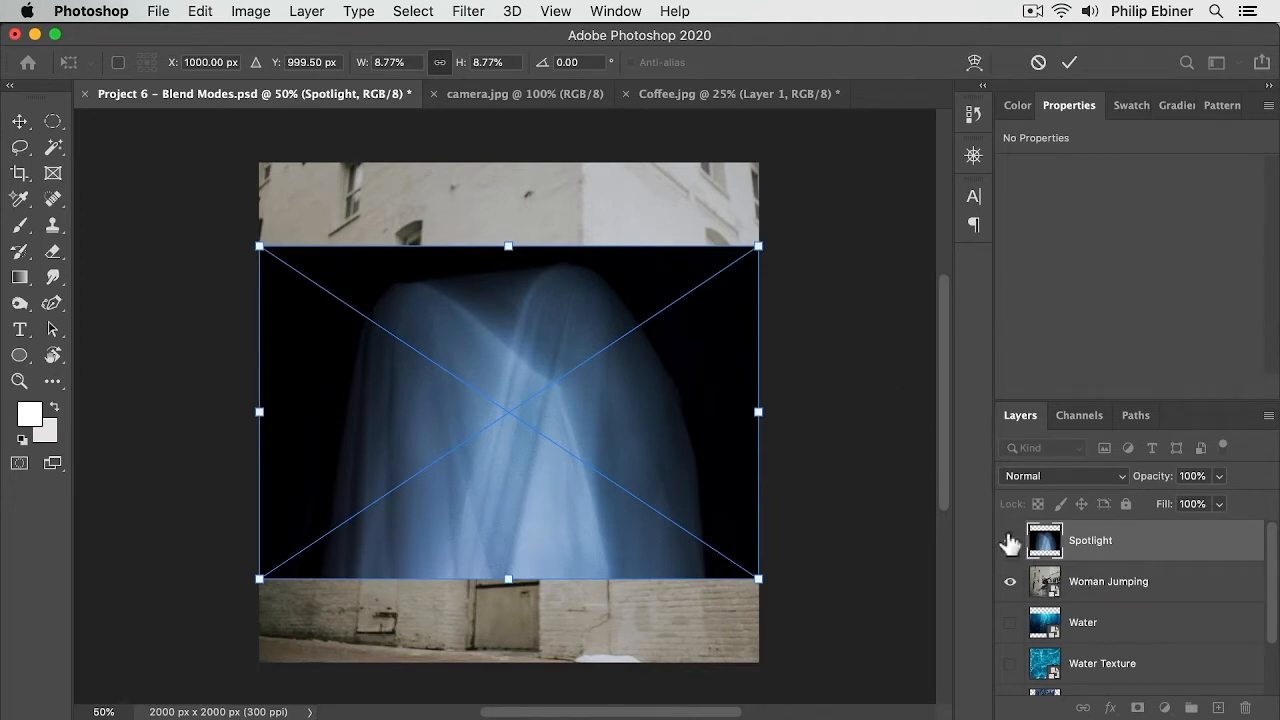
# Step: Toggle the Spotlight layer's visibility to compare it with the jumping woman photo
pyautogui.click(1010, 540)
pyautogui.click(1010, 540)
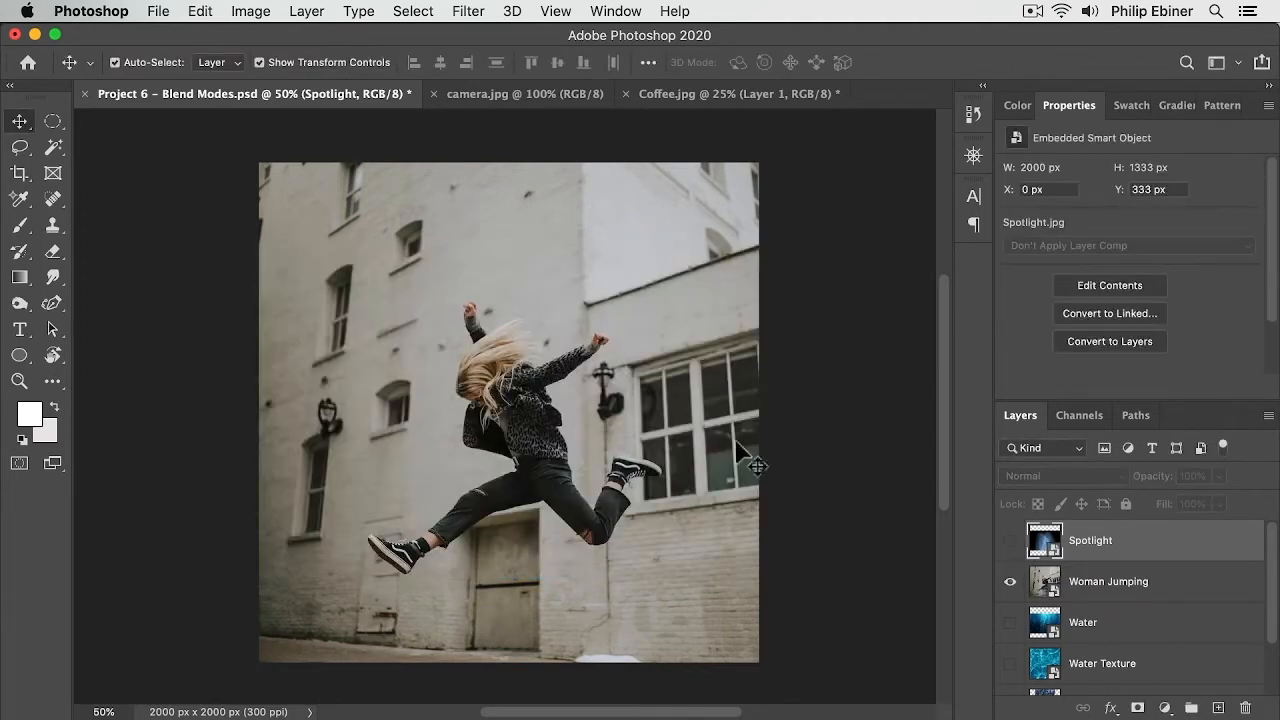
pyautogui.click(1010, 540)
pyautogui.keyDown('alt'); pyautogui.click(759, 246); pyautogui.keyUp('alt')
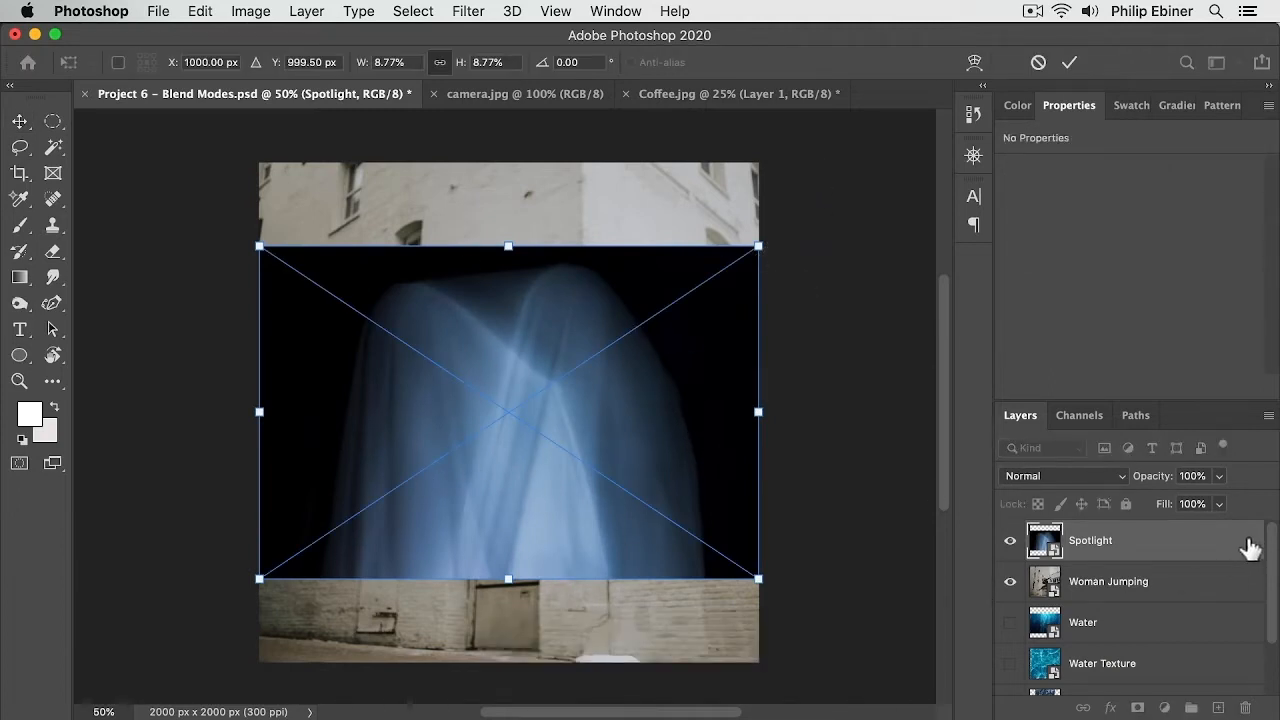
# Step: Cycle through blend modes on the Spotlight layer, settling on Color Burn
pyautogui.press('shift')
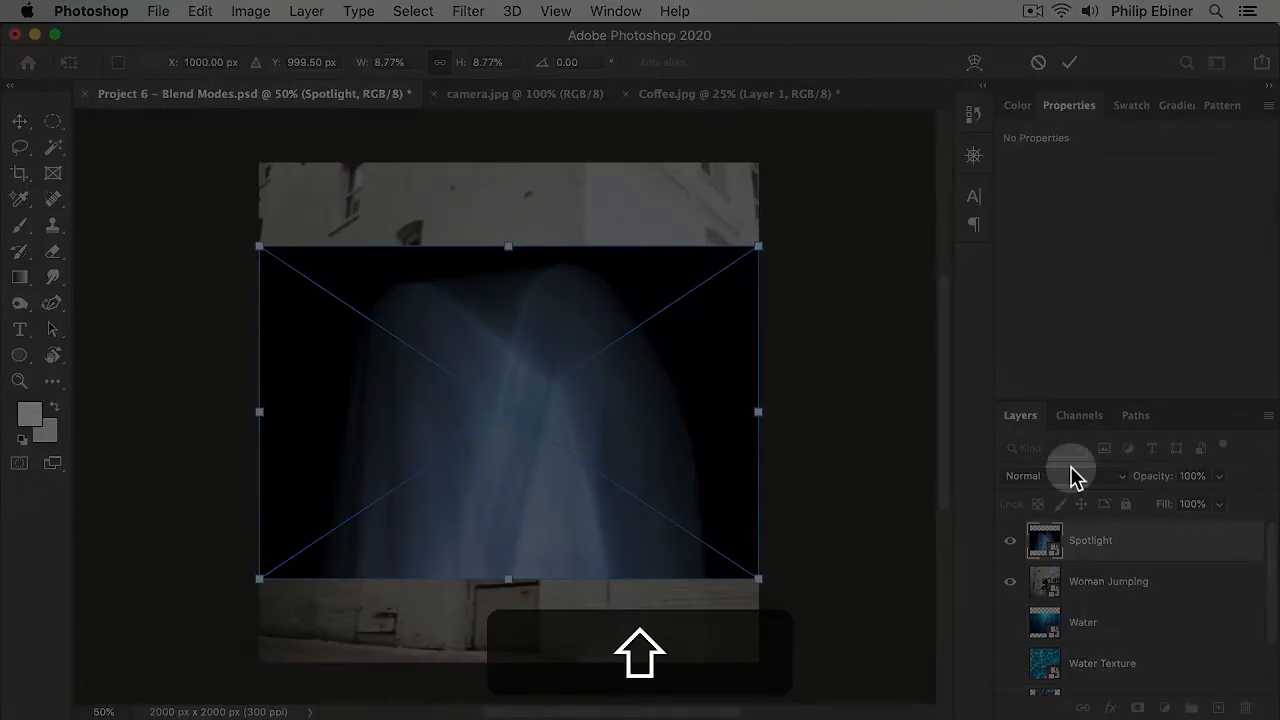
pyautogui.hotkey('shift', 'Return')
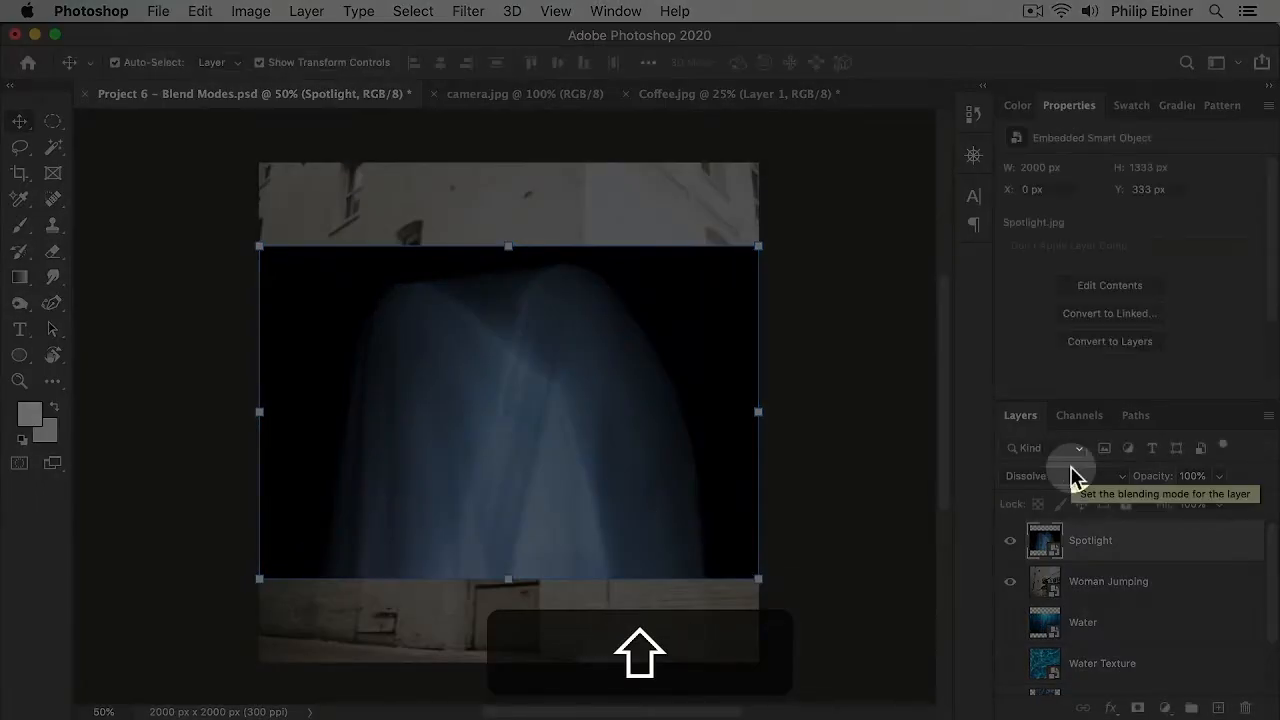
pyautogui.hotkey('shift', '+')
pyautogui.hotkey('shift', '+')
pyautogui.hotkey('shift', '+')
pyautogui.hotkey('shift', '+')
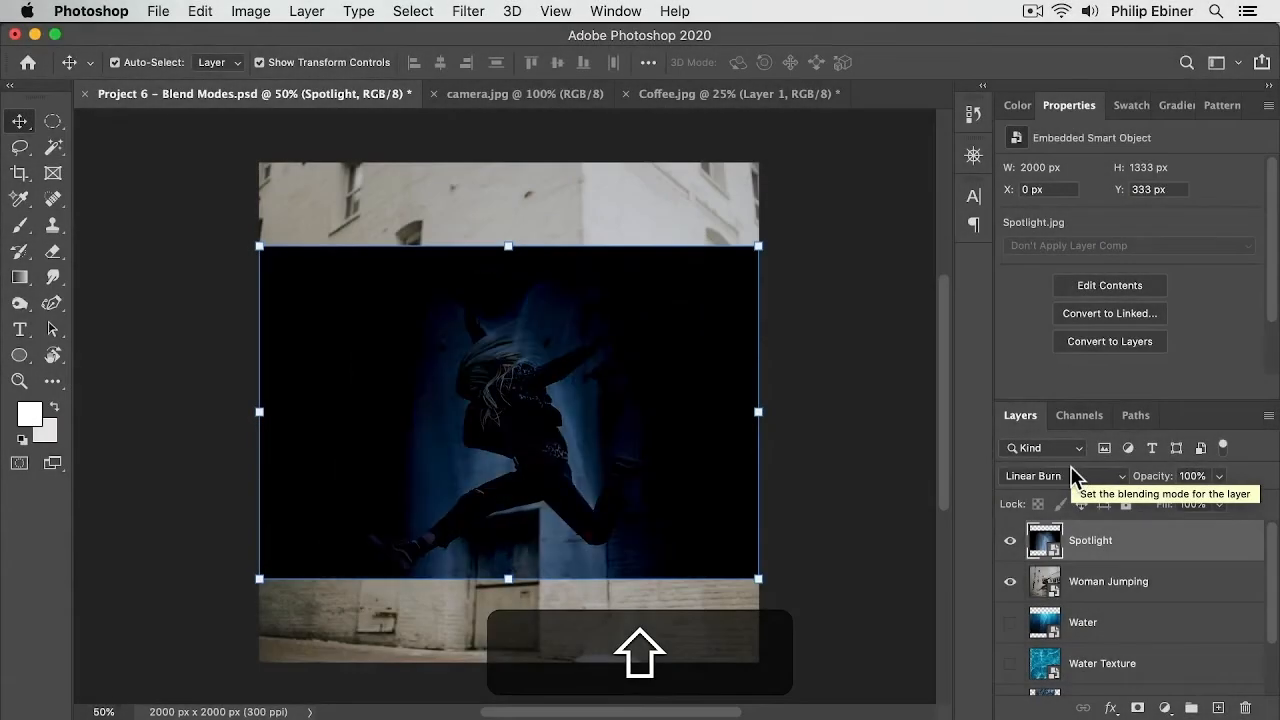
pyautogui.hotkey('shift', '-')
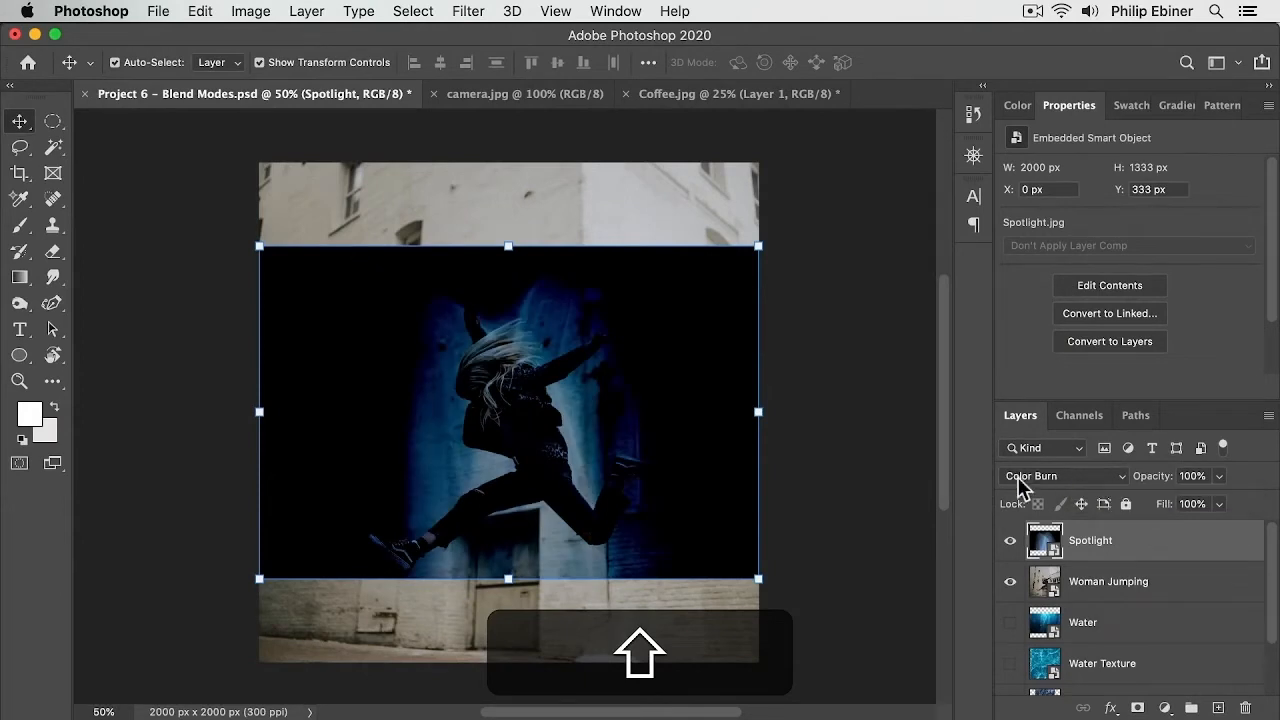
# Step: Free-transform the Spotlight layer, scaling it proportionally to about 13.5%
pyautogui.moveTo(510, 248); pyautogui.dragTo(508, 216)
pyautogui.moveTo(645, 405); pyautogui.dragTo(730, 428)
pyautogui.moveTo(509, 152); pyautogui.dragTo(509, 138)
pyautogui.moveTo(590, 220); pyautogui.dragTo(573, 272)
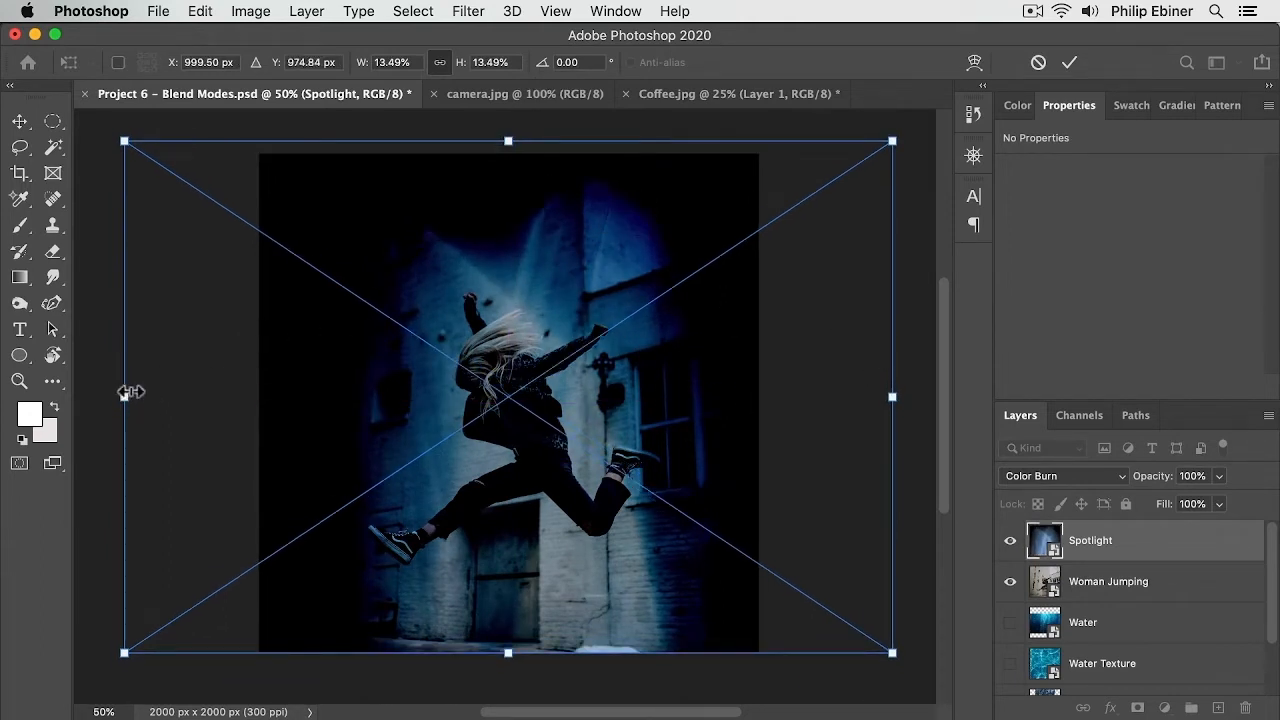
pyautogui.moveTo(893, 399); pyautogui.dragTo(757, 374)
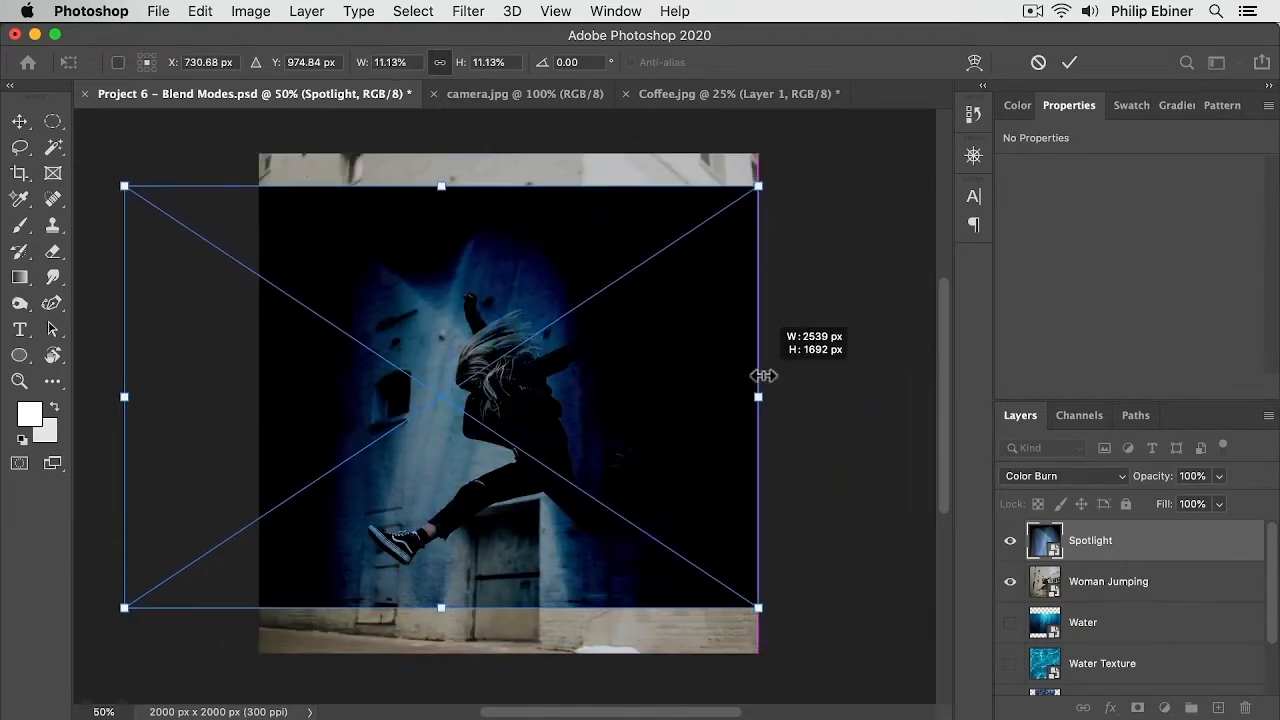
pyautogui.press('super+z')
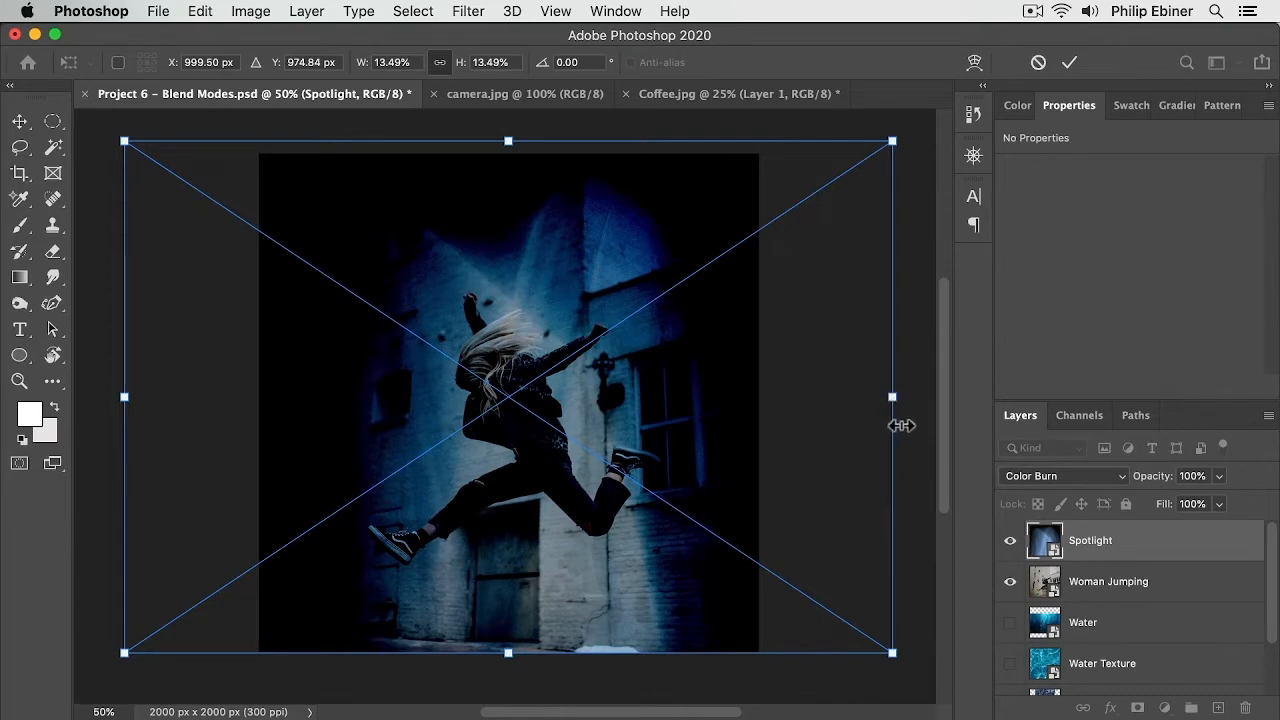
# Step: Squeeze the Spotlight layer horizontally to about 9% width so it fits the canvas width
pyautogui.press('shift')
pyautogui.moveTo(898, 399); pyautogui.dragTo(767, 397)
pyautogui.moveTo(117, 396); pyautogui.dragTo(240, 396)
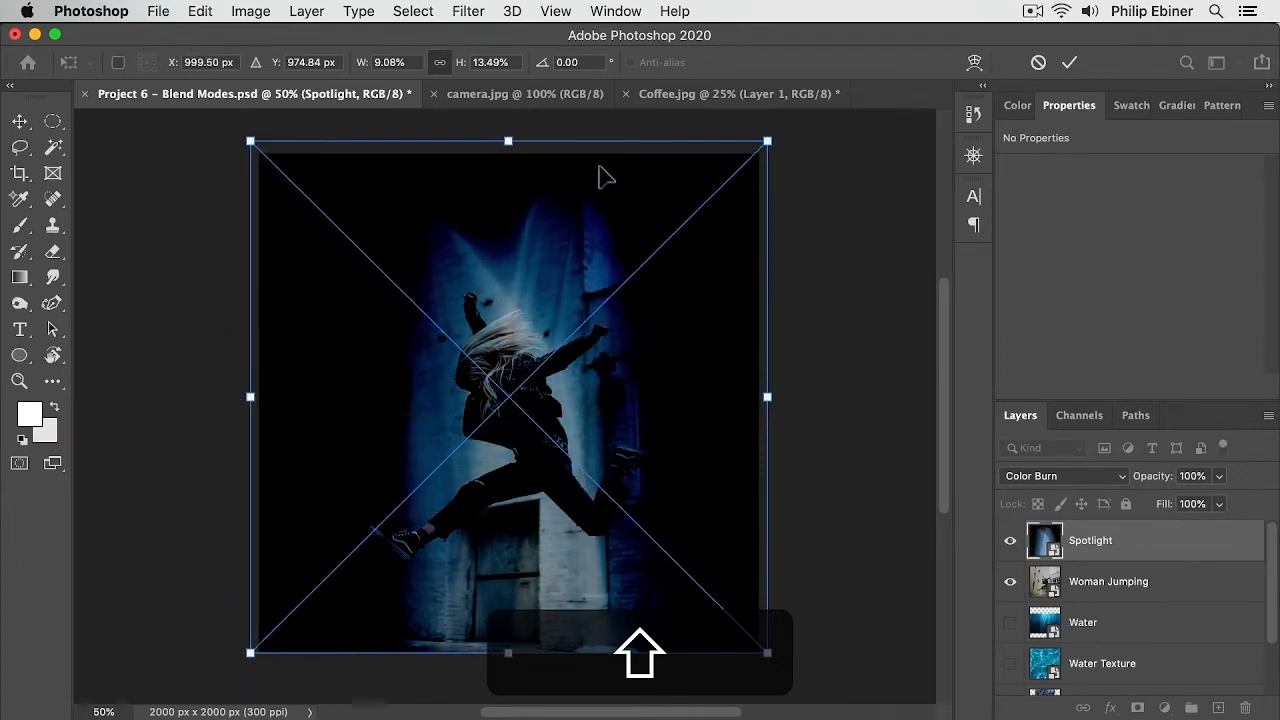
# Step: Stretch the Spotlight layer vertically to about 24% height, reposition it over the woman, and commit the transform
pyautogui.moveTo(512, 656); pyautogui.dragTo(560, 605)
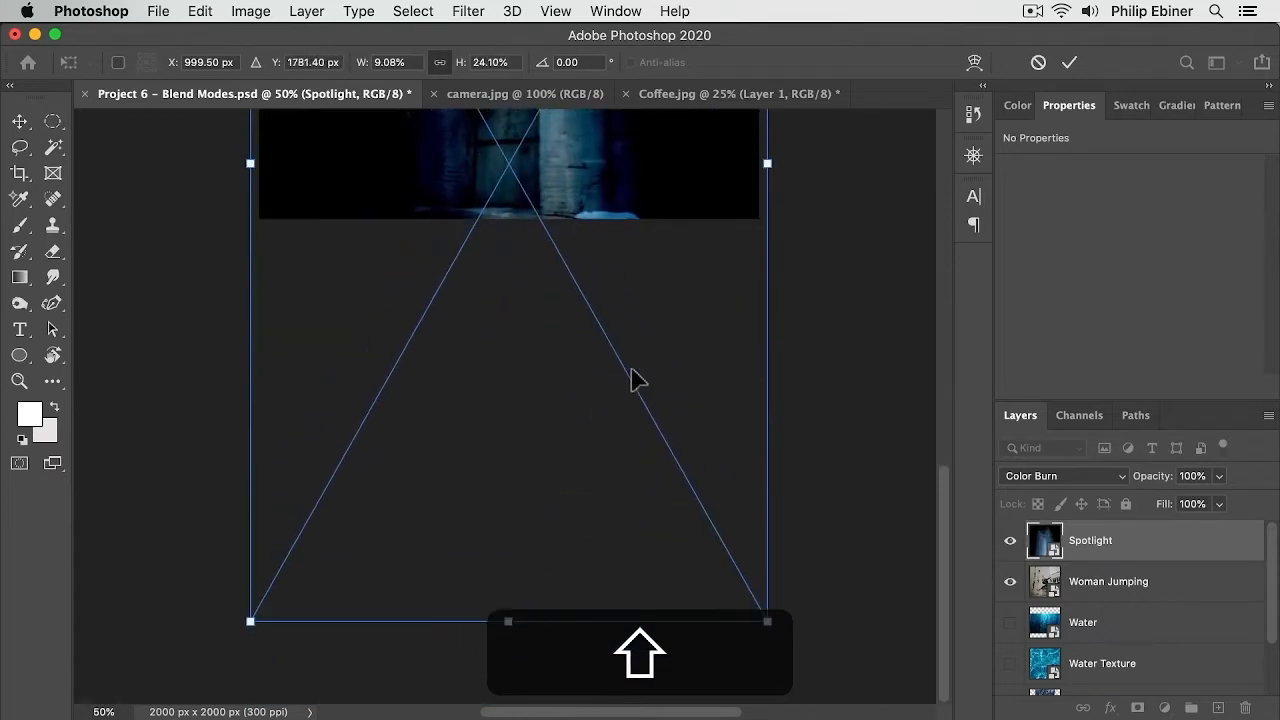
pyautogui.scroll(6, 631, 369)
pyautogui.moveTo(551, 433); pyautogui.dragTo(550, 214)
pyautogui.scroll(1, 627, 444)
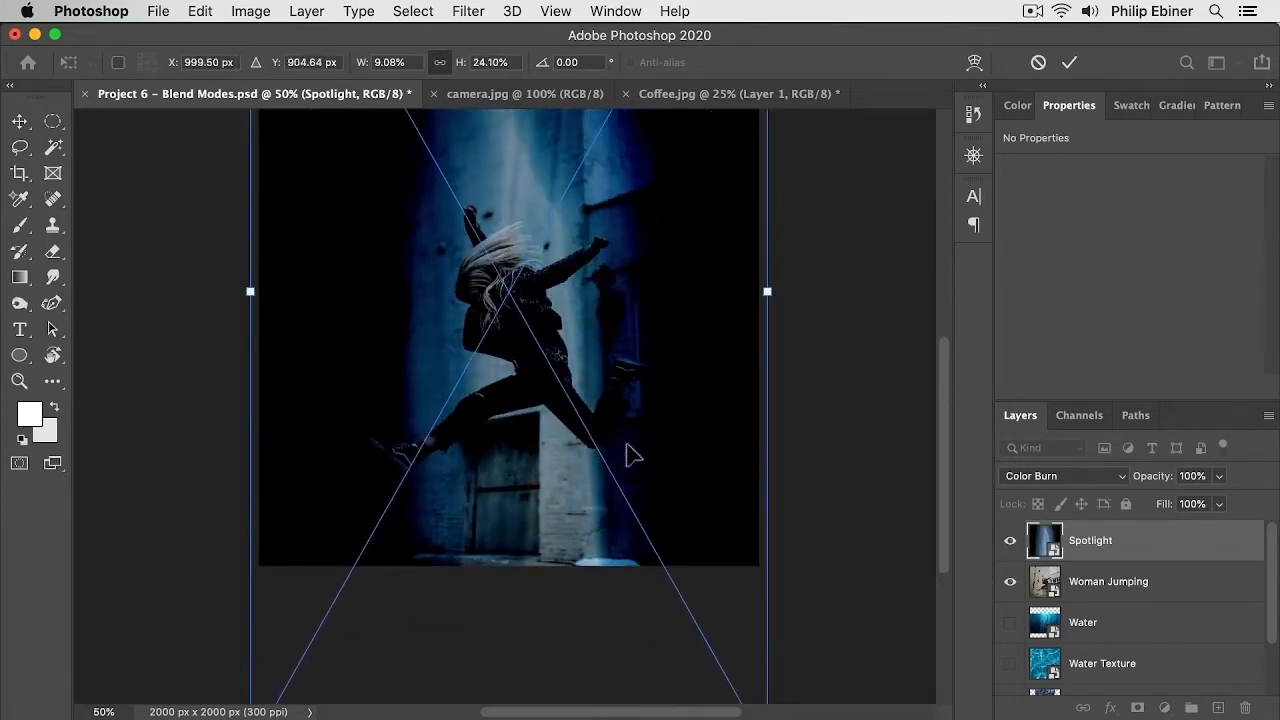
pyautogui.scroll(3, 633, 455)
pyautogui.moveTo(572, 368); pyautogui.dragTo(603, 397)
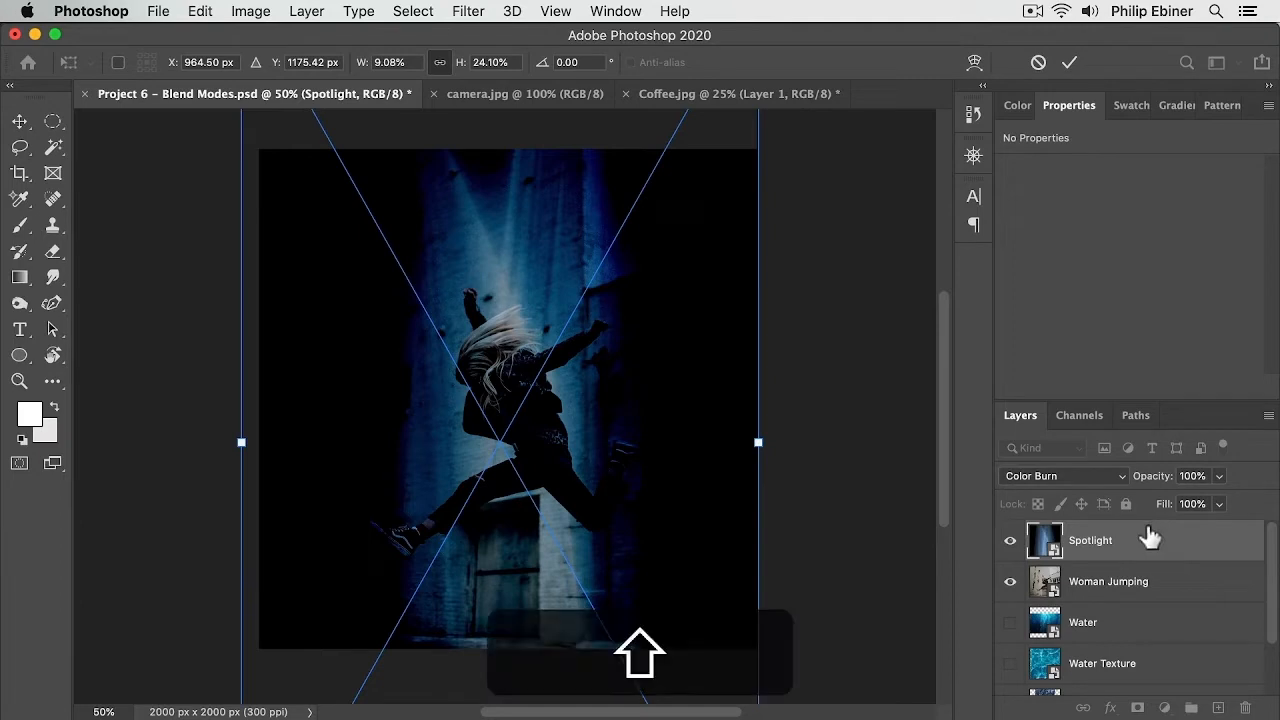
pyautogui.hotkey('shift', 'Return')
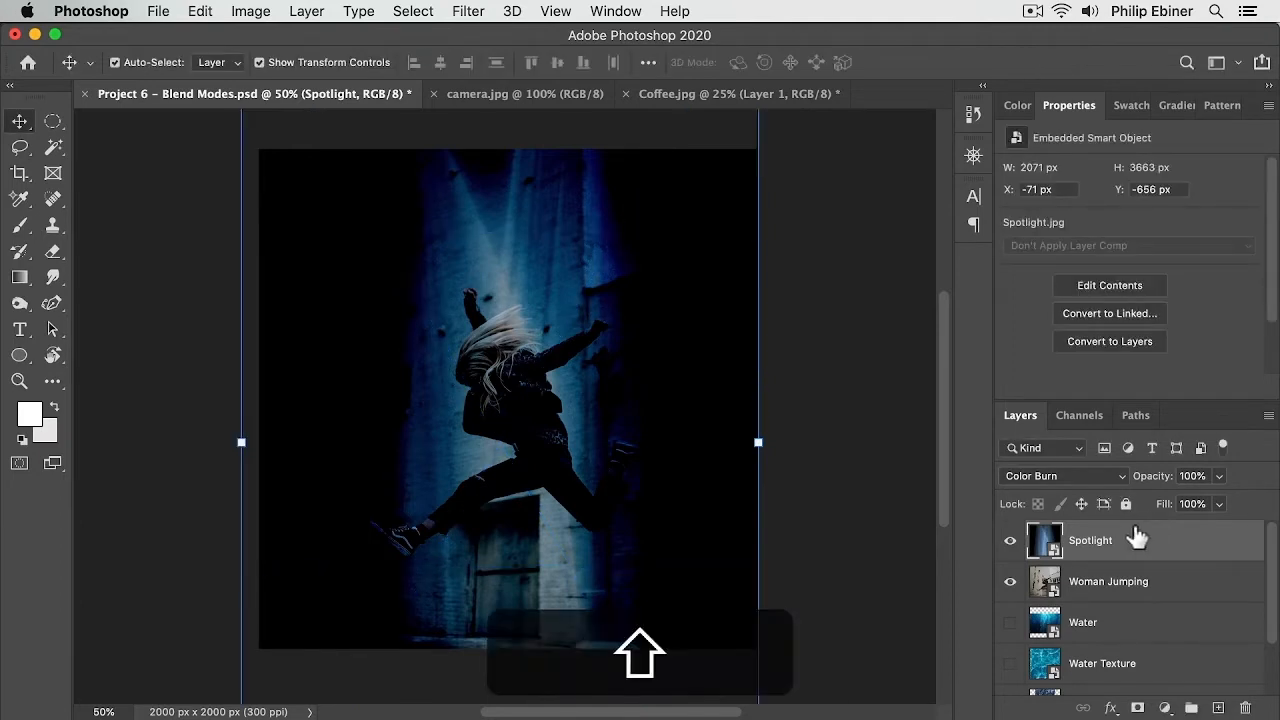
# Step: Cycle through blend modes on the Spotlight layer, settling on Linear Light
pyautogui.hotkey('shift', '+')
pyautogui.hotkey('shift', '+')
pyautogui.hotkey('shift', '+')
pyautogui.hotkey('shift', '-')
pyautogui.hotkey('shift', '+')
pyautogui.hotkey('shift', '+')
pyautogui.hotkey('shift', '+')
pyautogui.hotkey('shift', '+')
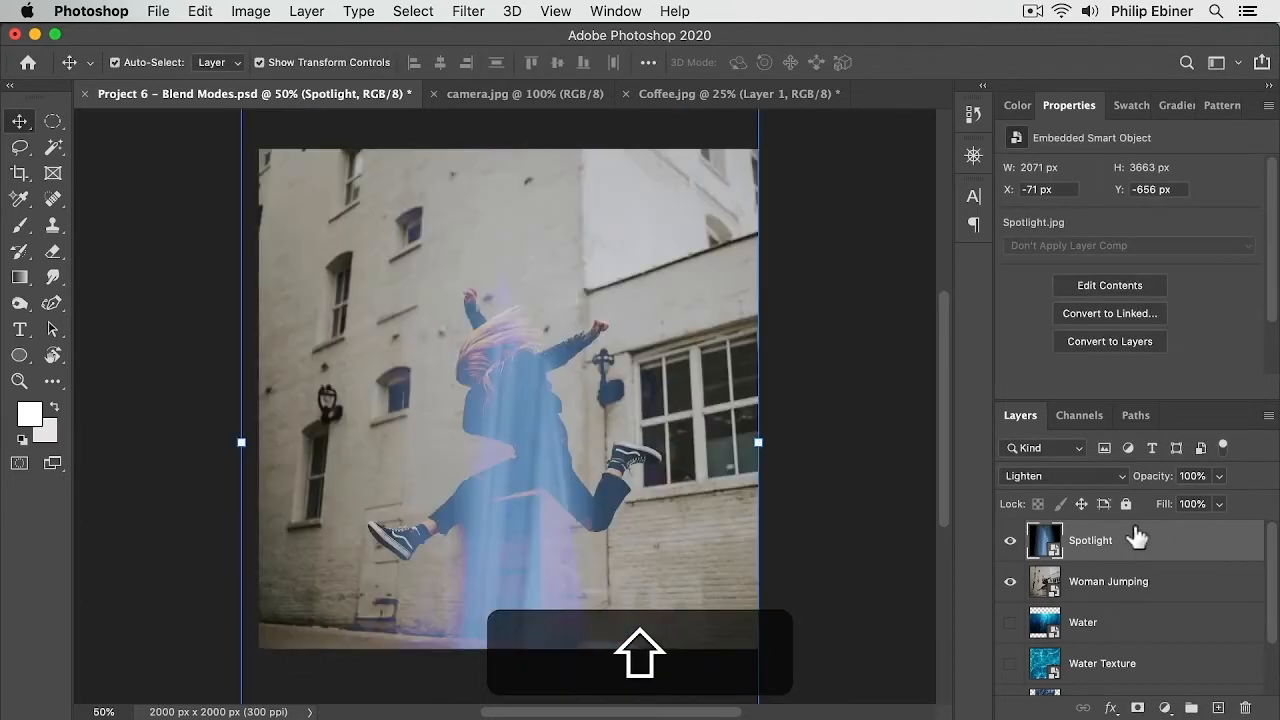
pyautogui.hotkey('shift', '-')
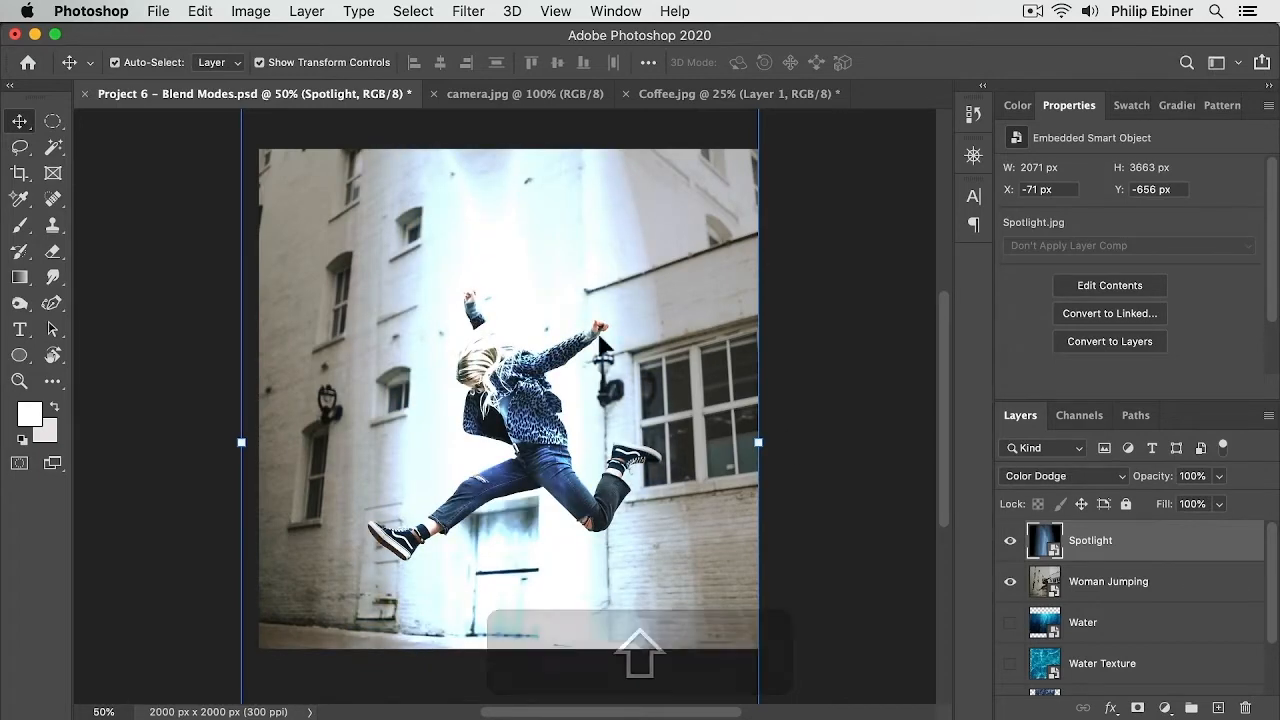
pyautogui.click(1072, 487)
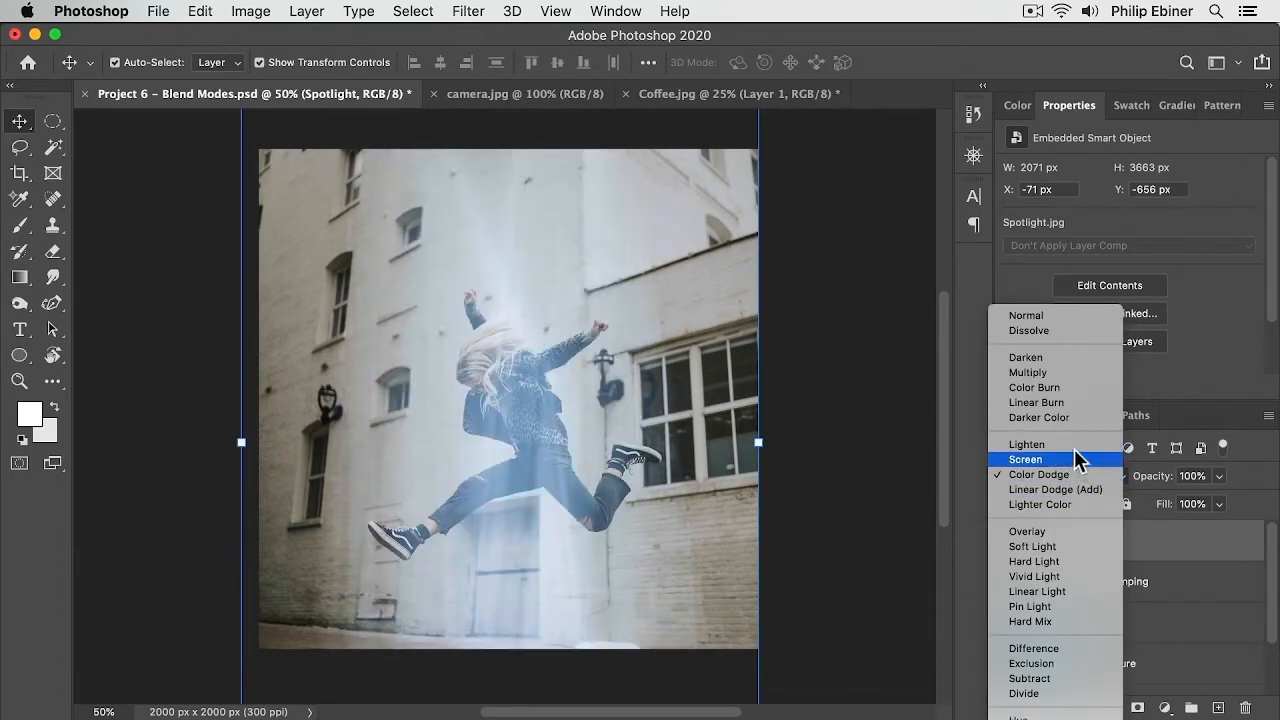
pyautogui.click(1207, 545)
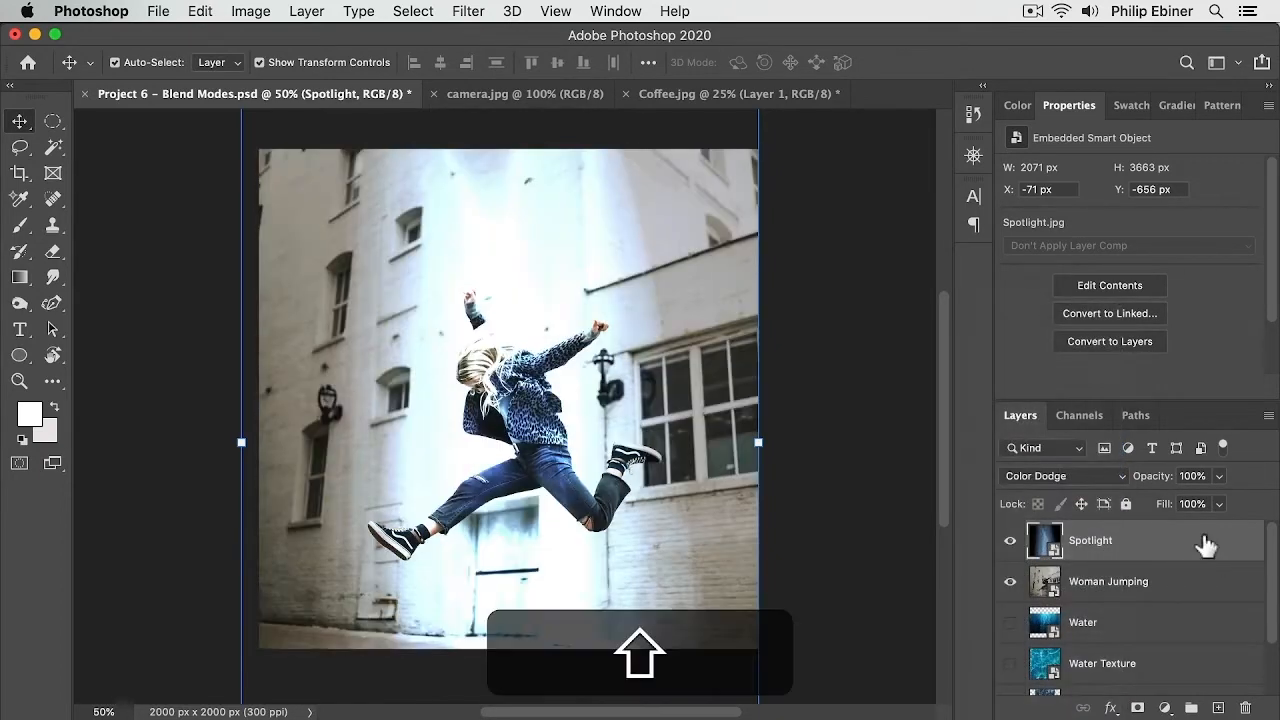
pyautogui.hotkey('shift', '+')
pyautogui.hotkey('shift', '+')
pyautogui.hotkey('shift', '+')
pyautogui.hotkey('shift', '+')
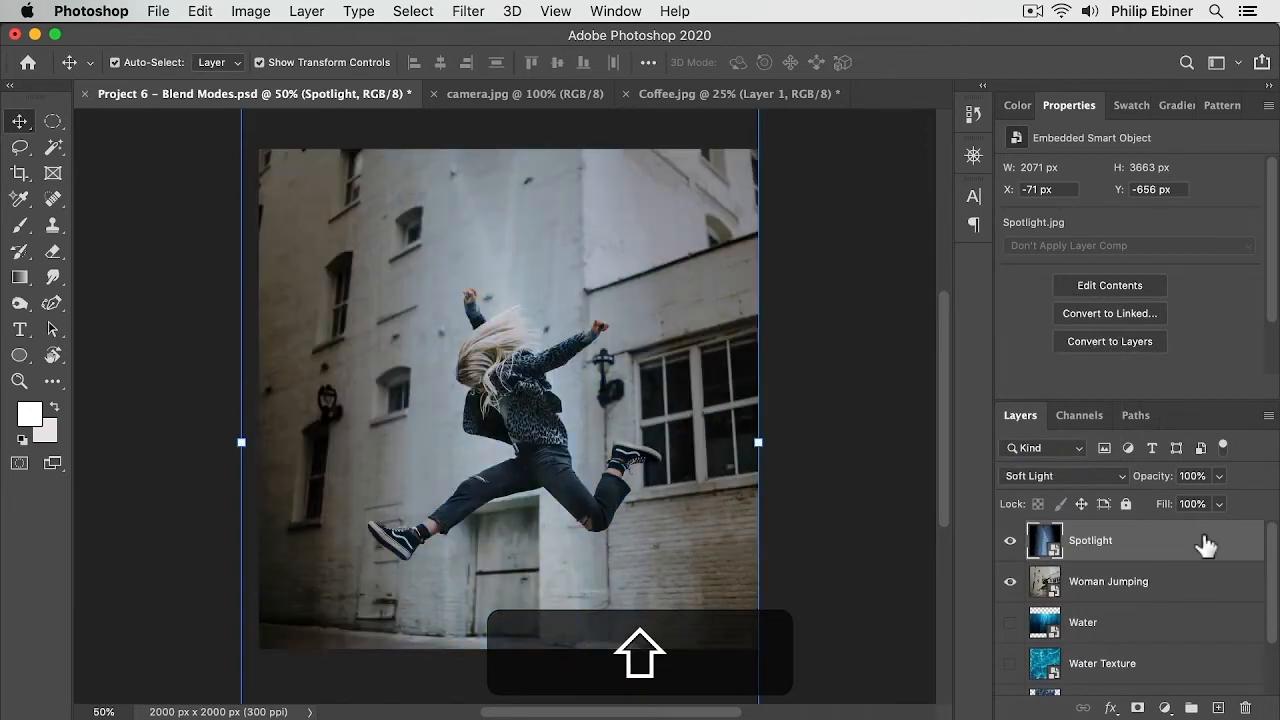
pyautogui.hotkey('shift', '-')
pyautogui.hotkey('shift', '+')
pyautogui.hotkey('shift', '+')
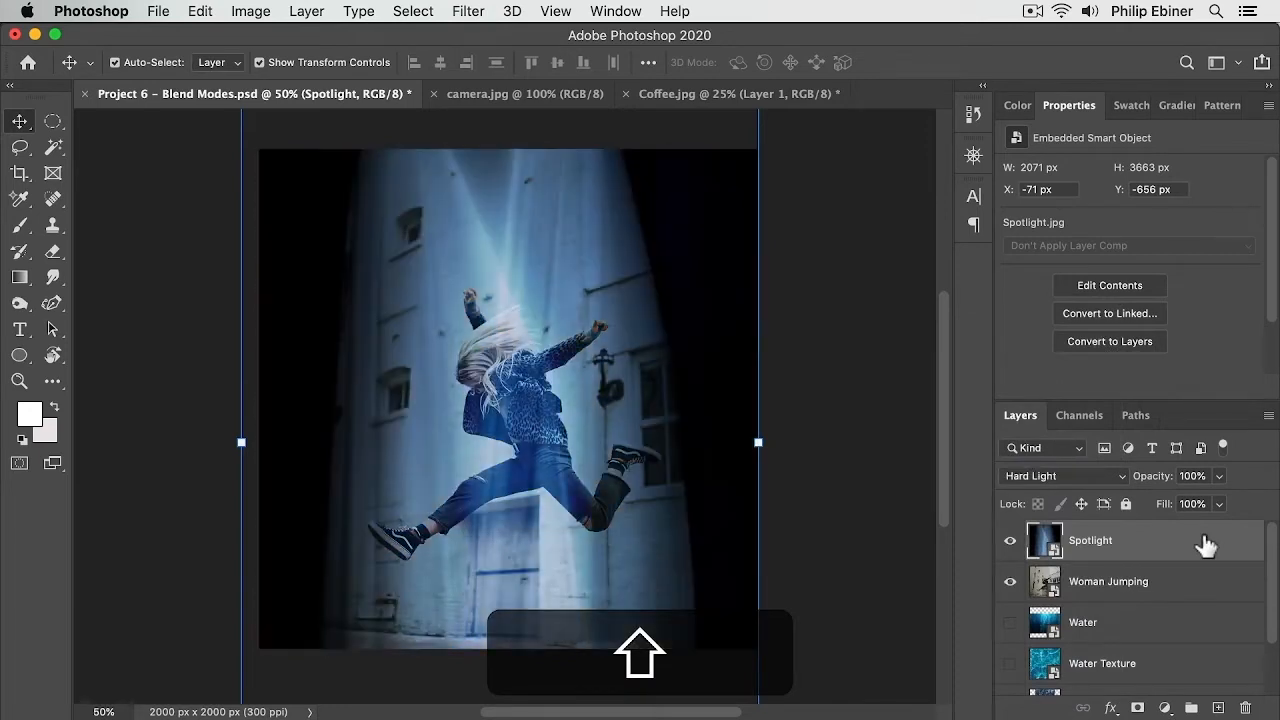
pyautogui.hotkey('shift', '+')
pyautogui.hotkey('shift', '+')
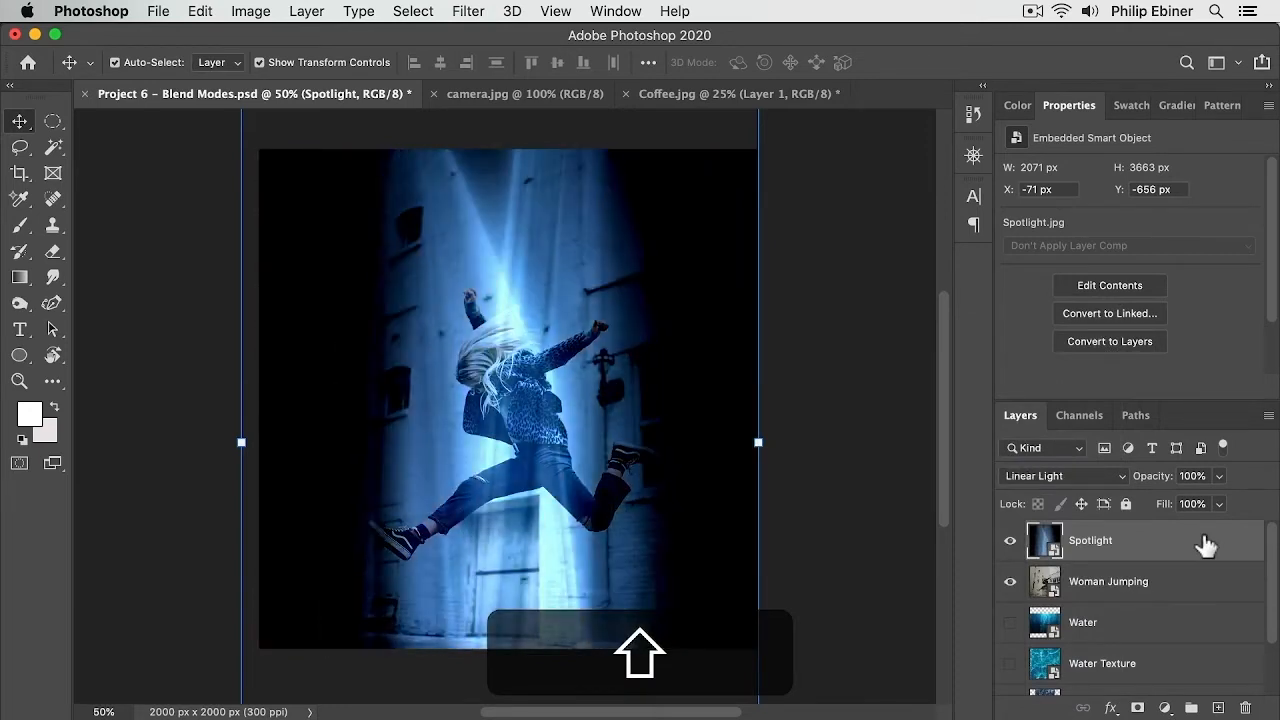
pyautogui.hotkey('shift', '+')
pyautogui.hotkey('shift', '-')
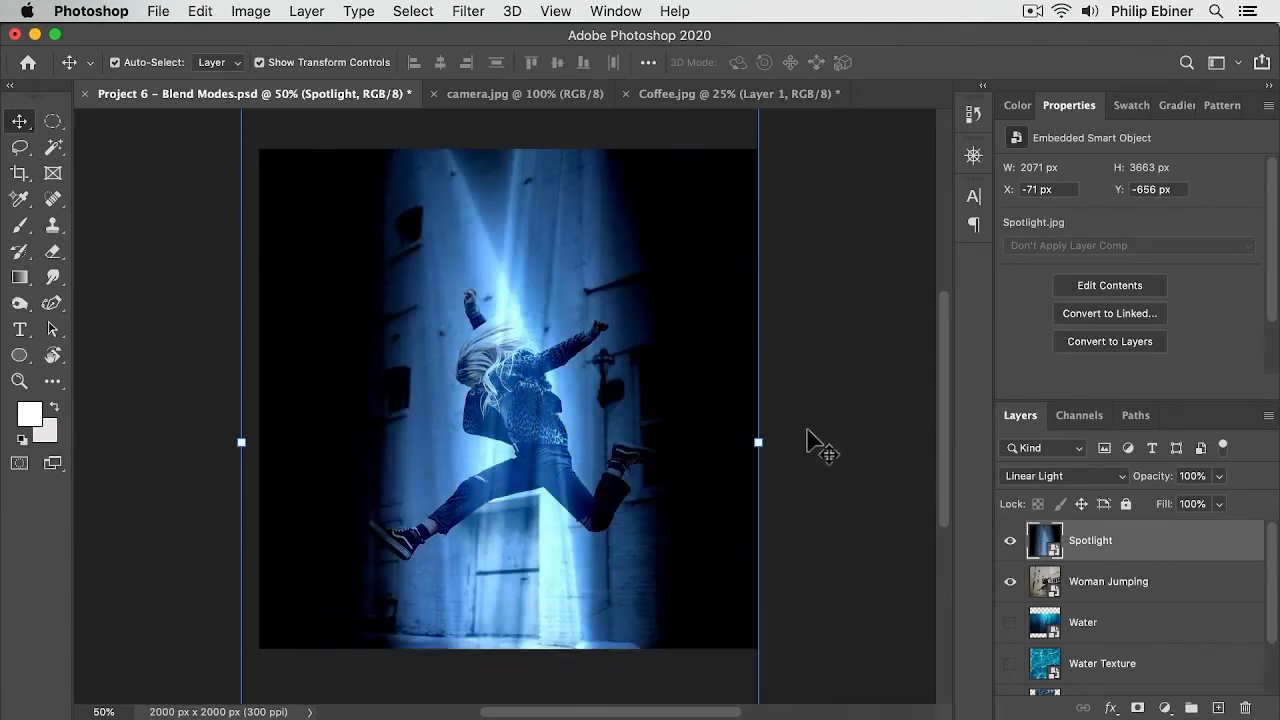
# Step: Rotate the Spotlight layer to about -47° so the beam falls diagonally across the woman
pyautogui.moveTo(777, 434); pyautogui.dragTo(425, 695)
pyautogui.moveTo(661, 543); pyautogui.dragTo(489, 608)
pyautogui.moveTo(419, 321); pyautogui.dragTo(516, 340)
pyautogui.moveTo(666, 251); pyautogui.dragTo(318, 705)
pyautogui.moveTo(534, 520); pyautogui.dragTo(462, 438)
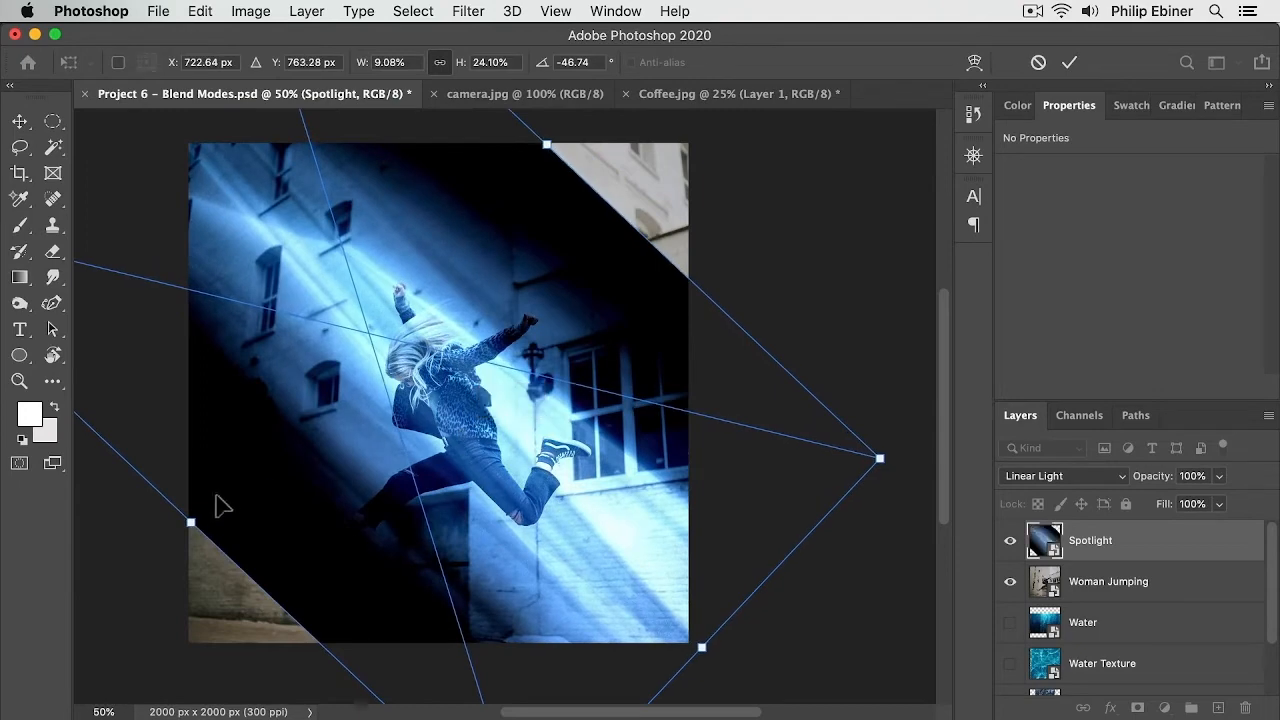
# Step: Widen the rotated Spotlight layer from its center to about 13%, commit, and nudge it down slightly
pyautogui.press('alt')
pyautogui.moveTo(196, 521); pyautogui.dragTo(116, 601)
pyautogui.press('shift')
pyautogui.moveTo(545, 141); pyautogui.dragTo(607, 167)
pyautogui.scroll(-3, 670, 393)
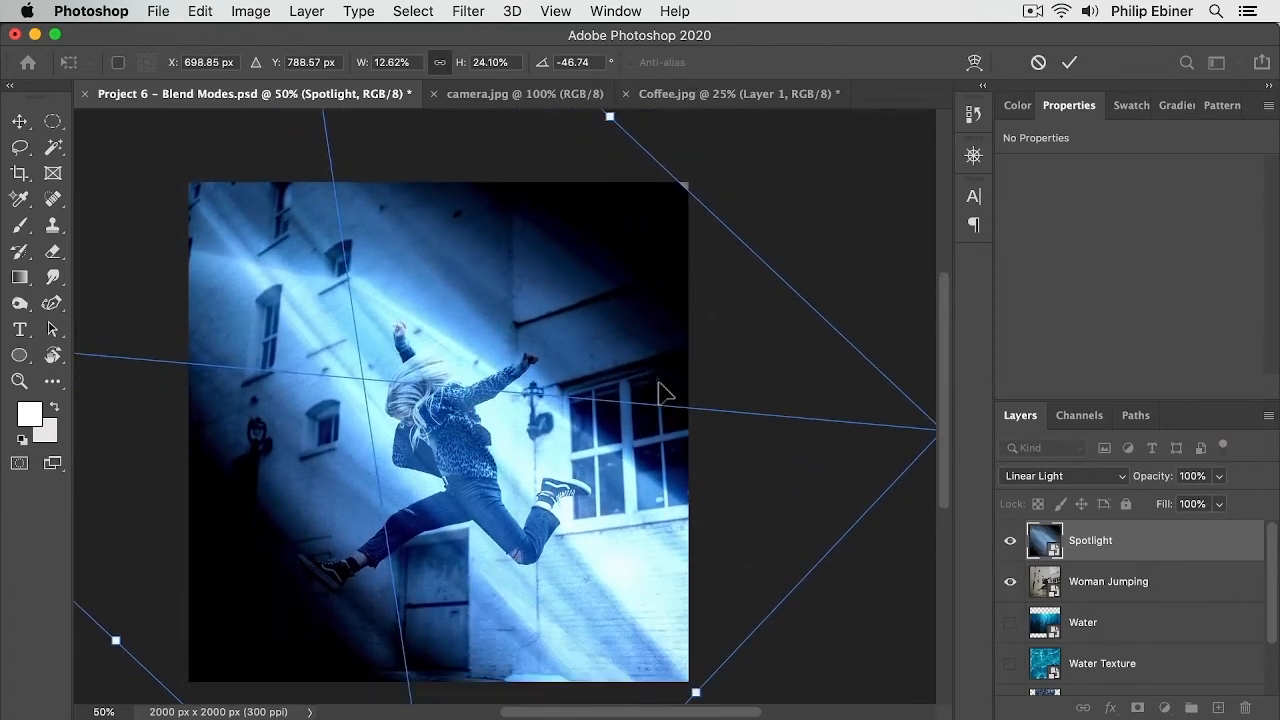
pyautogui.moveTo(610, 116); pyautogui.dragTo(620, 108)
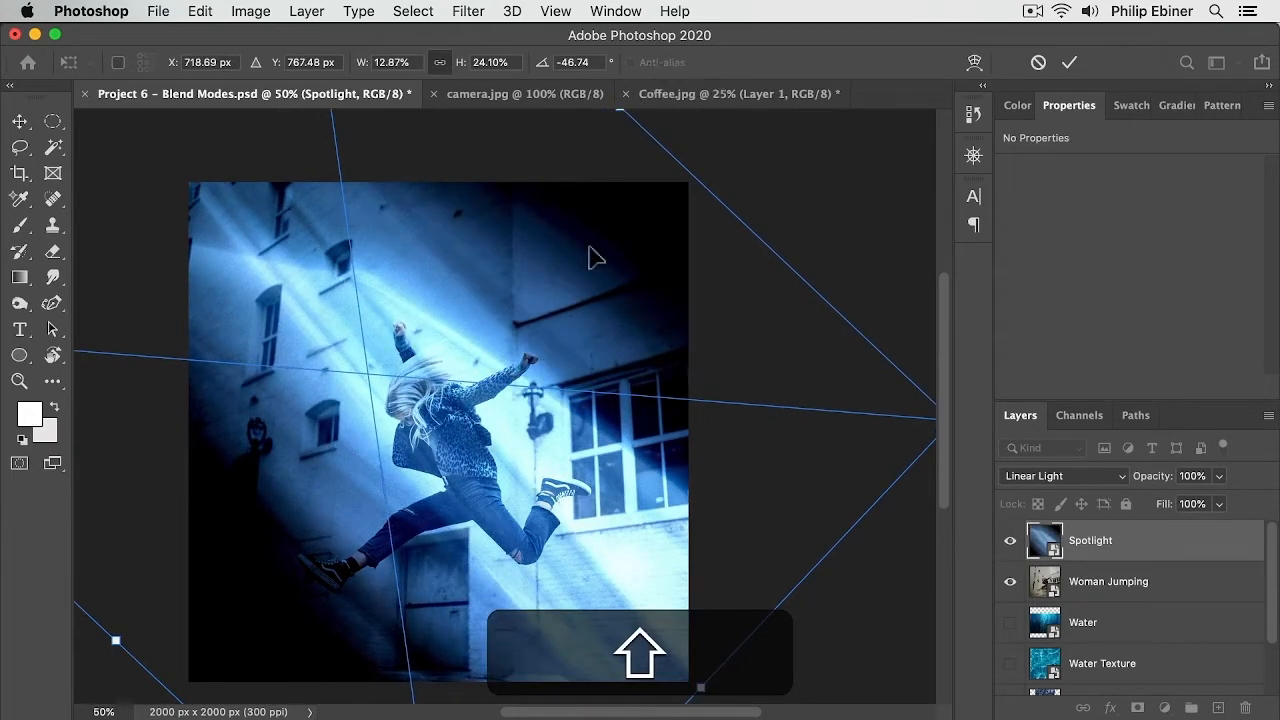
pyautogui.moveTo(563, 395)
pyautogui.mouseDown()
pyautogui.moveTo(571, 445)
pyautogui.moveTo(558, 366)
pyautogui.moveTo(536, 351)
pyautogui.moveTo(573, 398)
pyautogui.mouseUp()
pyautogui.press('Return')
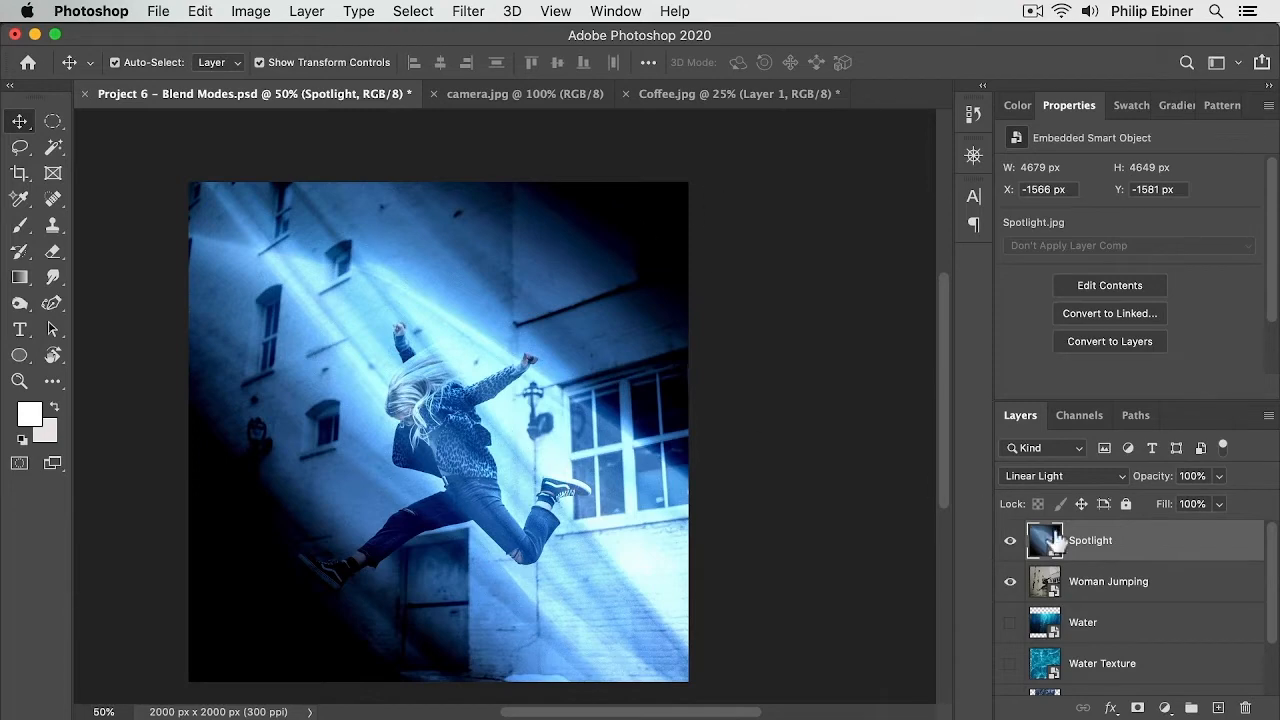
pyautogui.moveTo(638, 232); pyautogui.dragTo(640, 291)
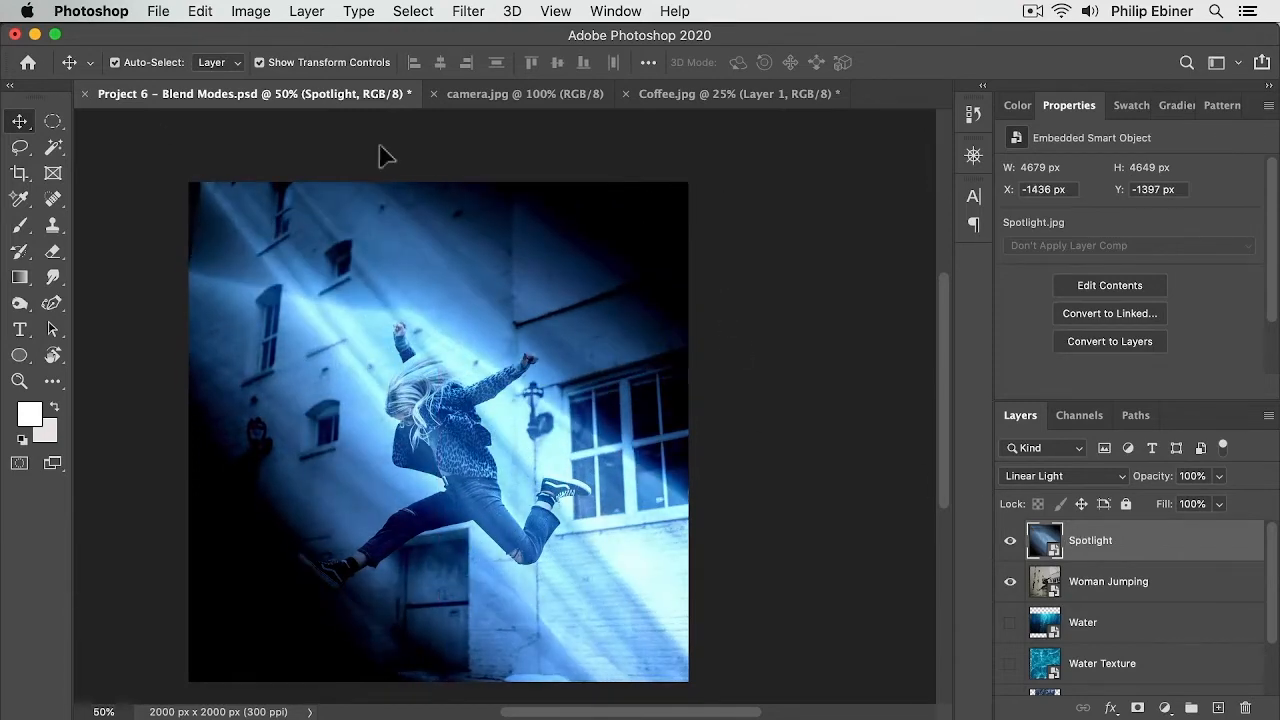
# Step: Rotate the Spotlight layer to about -32° and commit the transform
pyautogui.press('z')
pyautogui.keyDown('alt'); pyautogui.click(634, 337); pyautogui.keyUp('alt')
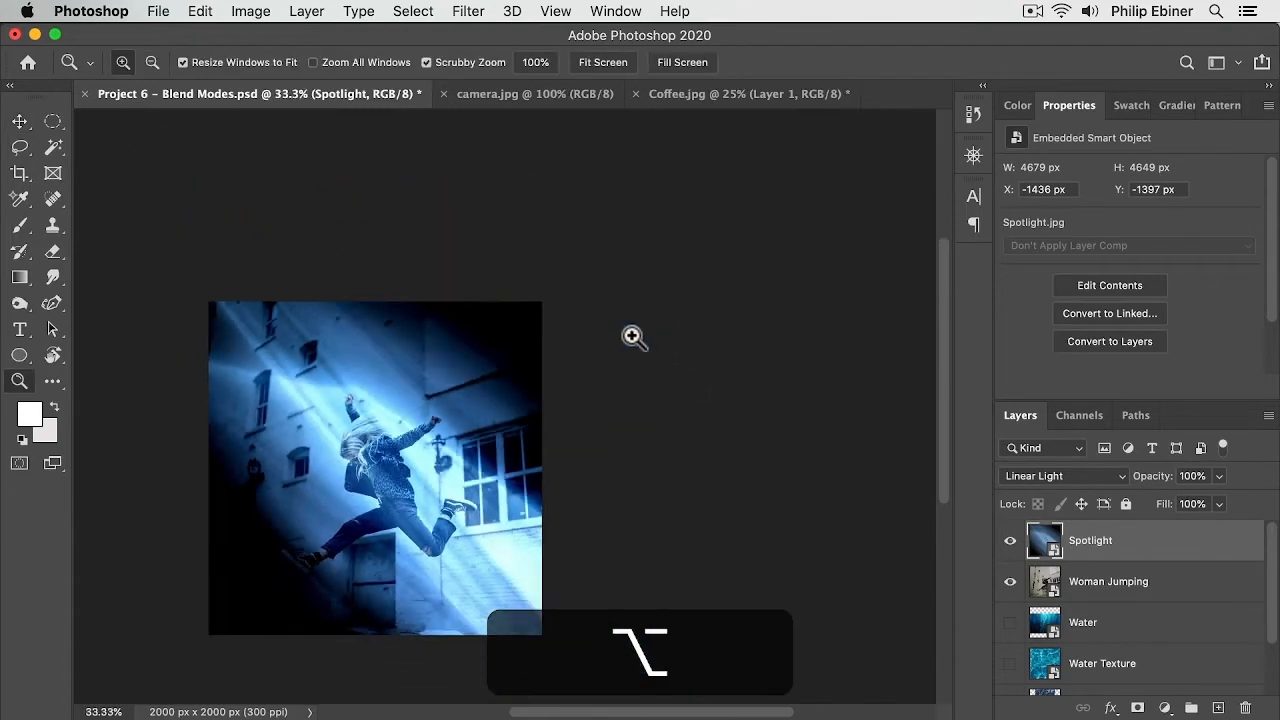
pyautogui.moveTo(466, 371); pyautogui.dragTo(564, 300)
pyautogui.press('v')
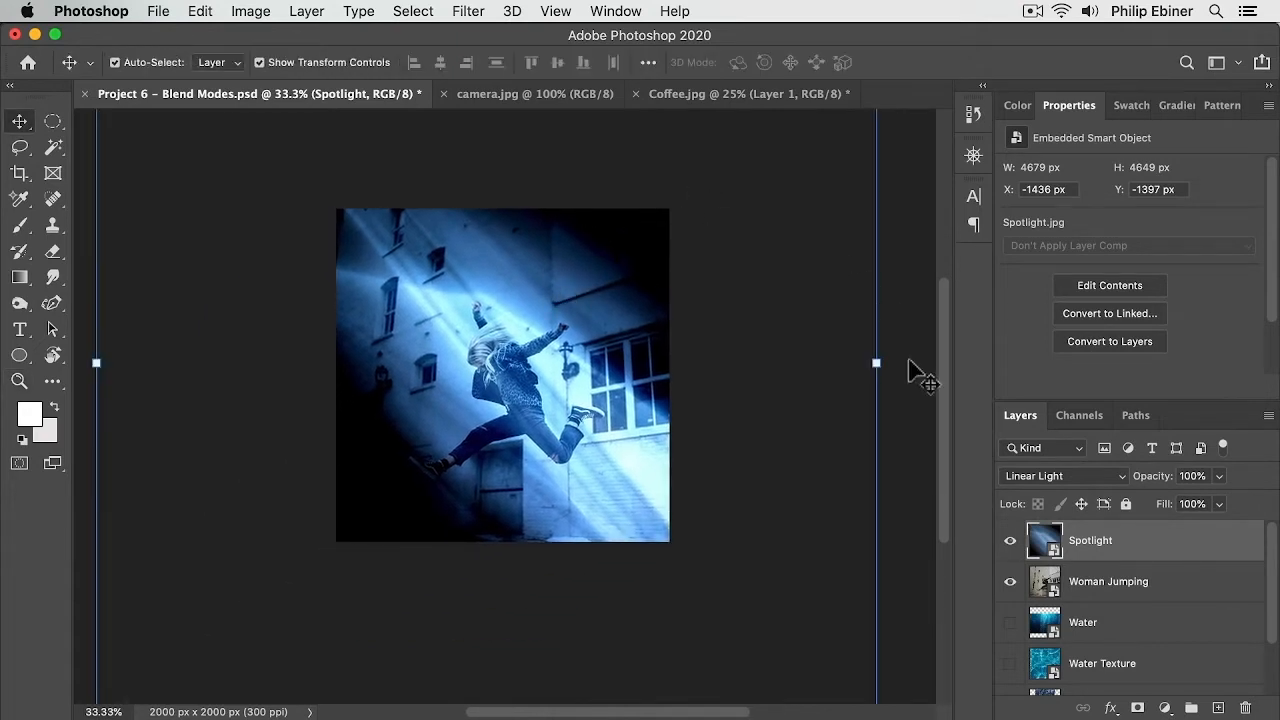
pyautogui.moveTo(895, 354); pyautogui.dragTo(903, 399)
pyautogui.moveTo(900, 371); pyautogui.dragTo(913, 467)
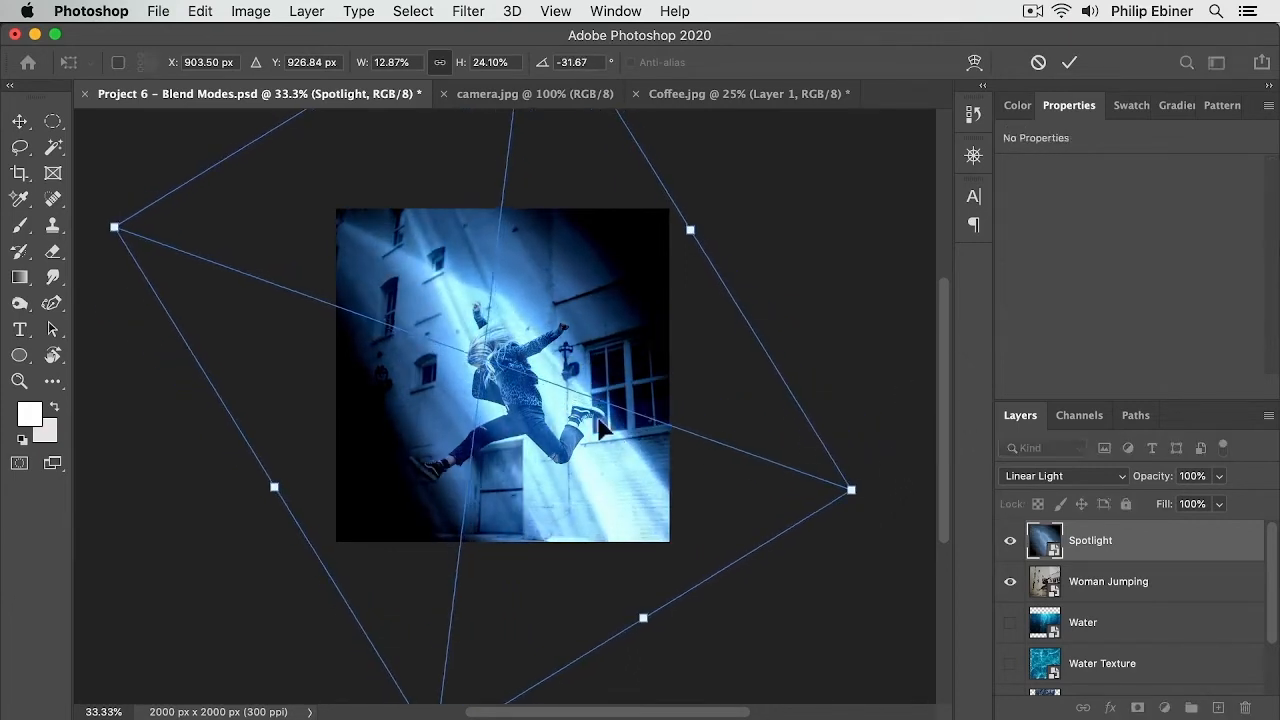
pyautogui.moveTo(648, 442); pyautogui.dragTo(628, 440)
pyautogui.press('Return')
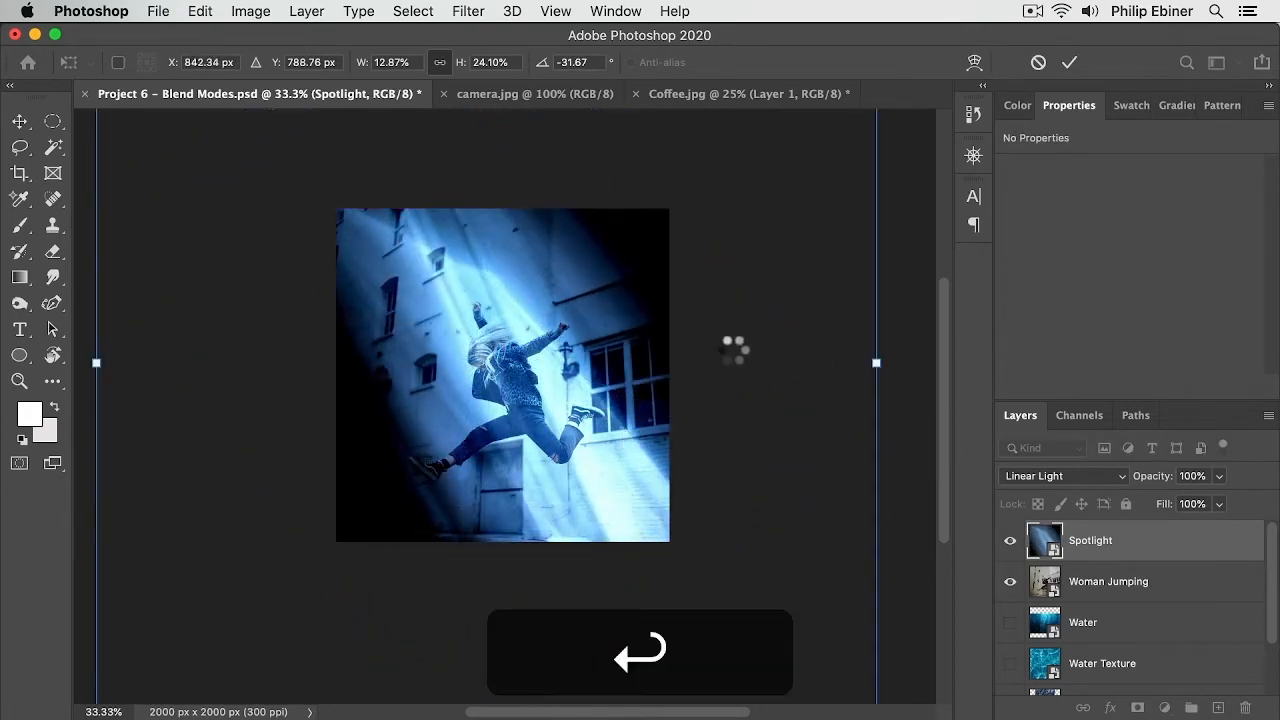
# Step: Add a Hue/Saturation adjustment layer above the Spotlight layer
pyautogui.press('z')
pyautogui.click(553, 408)
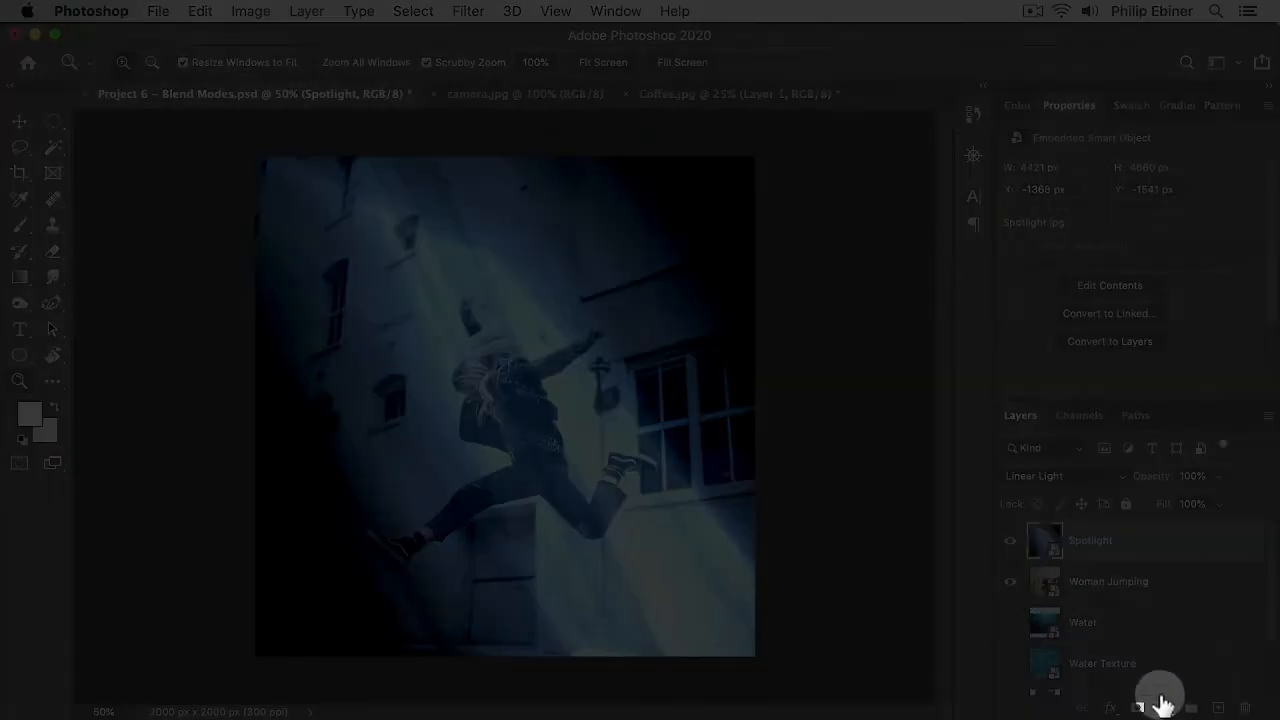
pyautogui.click(1160, 705)
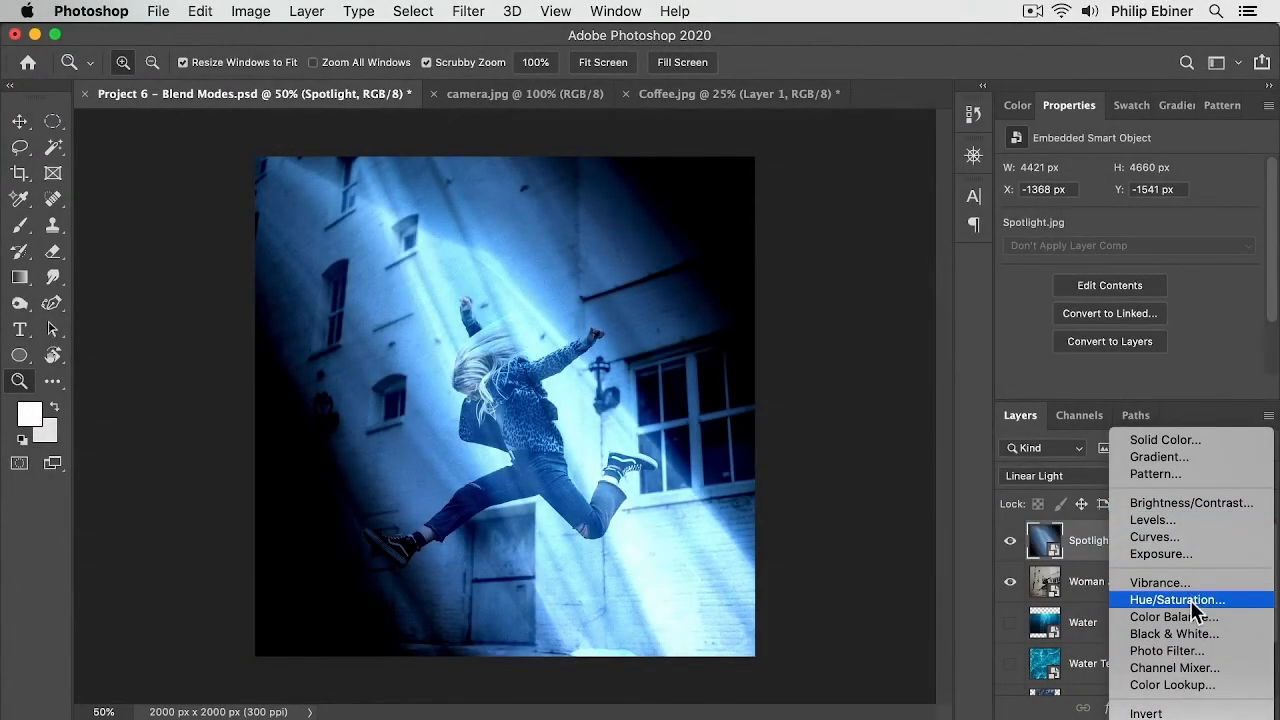
pyautogui.click(1264, 603)
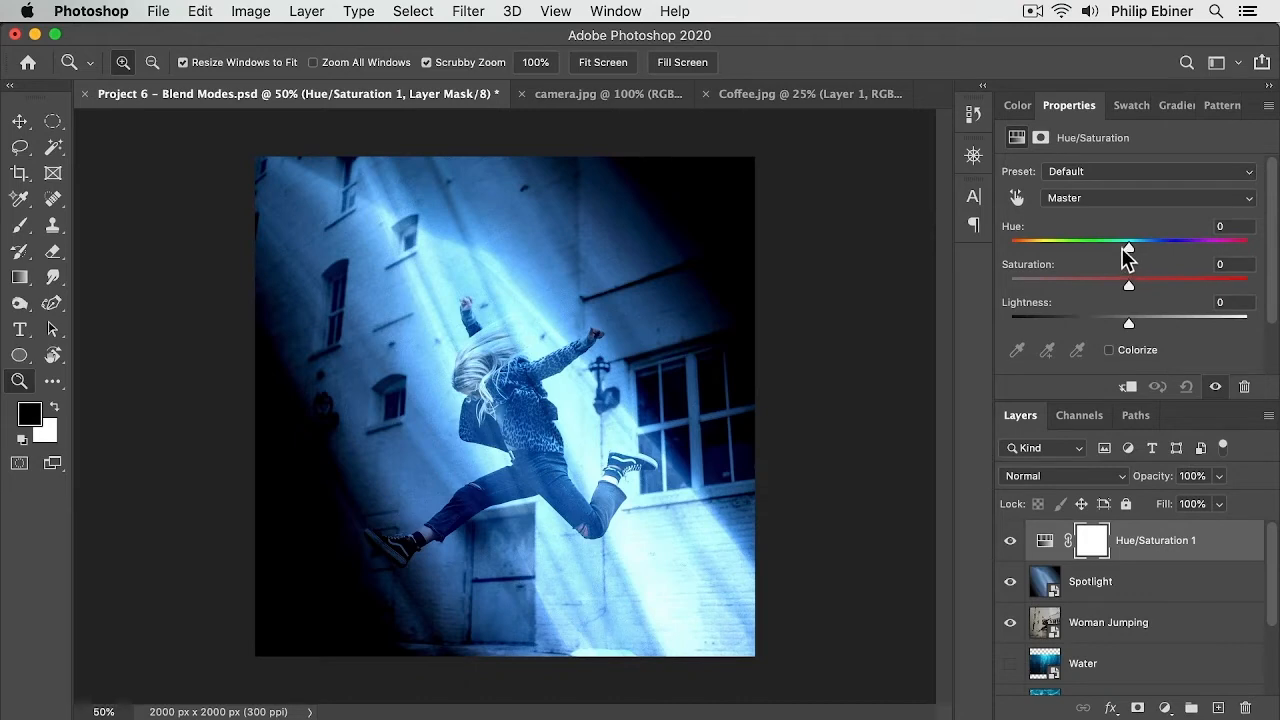
# Step: Set the Hue/Saturation adjustment's hue to -170 and saturation to -25
pyautogui.moveTo(1128, 248); pyautogui.dragTo(1016, 273)
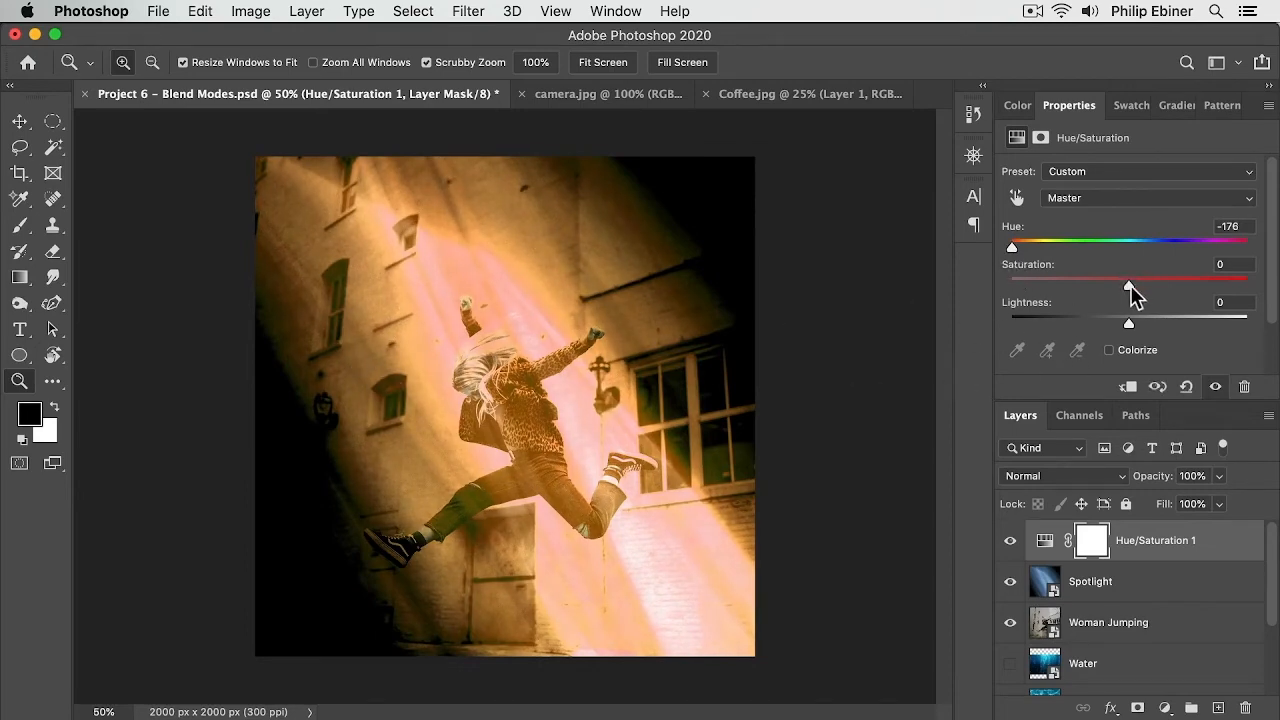
pyautogui.moveTo(1130, 285); pyautogui.dragTo(1097, 306)
pyautogui.moveTo(1011, 247); pyautogui.dragTo(1014, 249)
# Step: Toggle the Spotlight layer's visibility to compare the image with and without the light
pyautogui.click(1037, 583)
pyautogui.click(1010, 581)
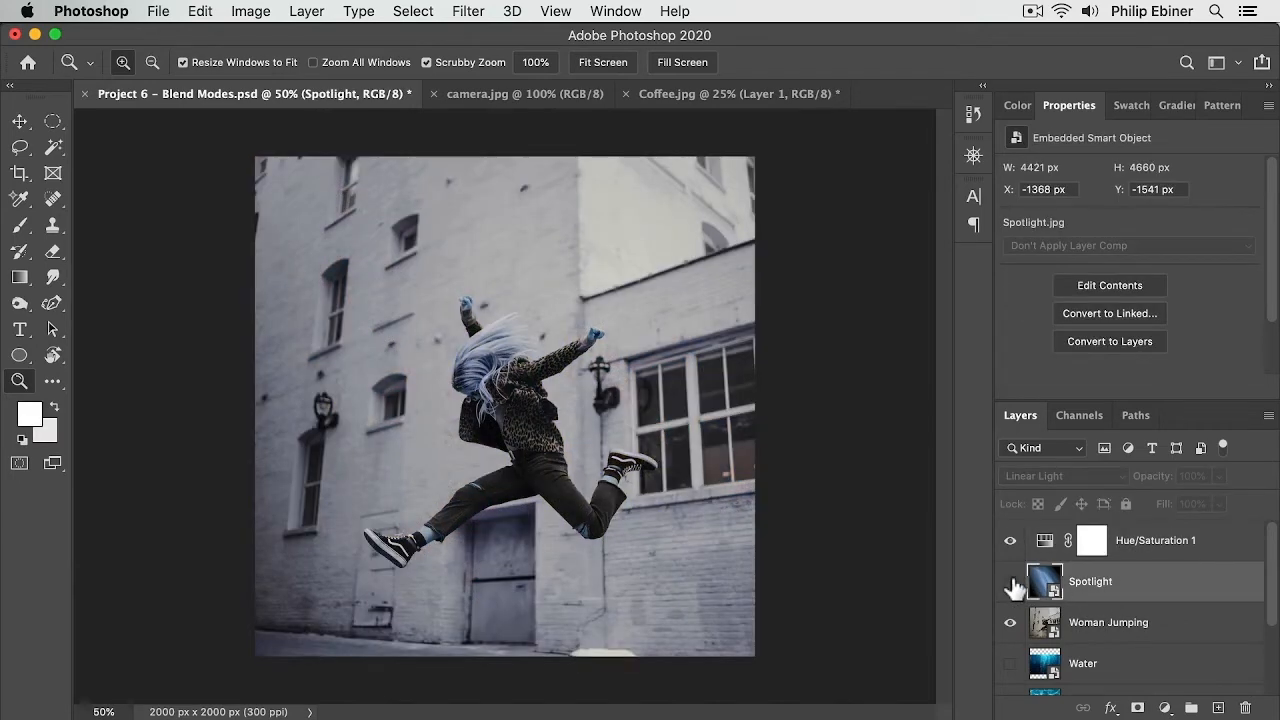
pyautogui.click(1136, 634)
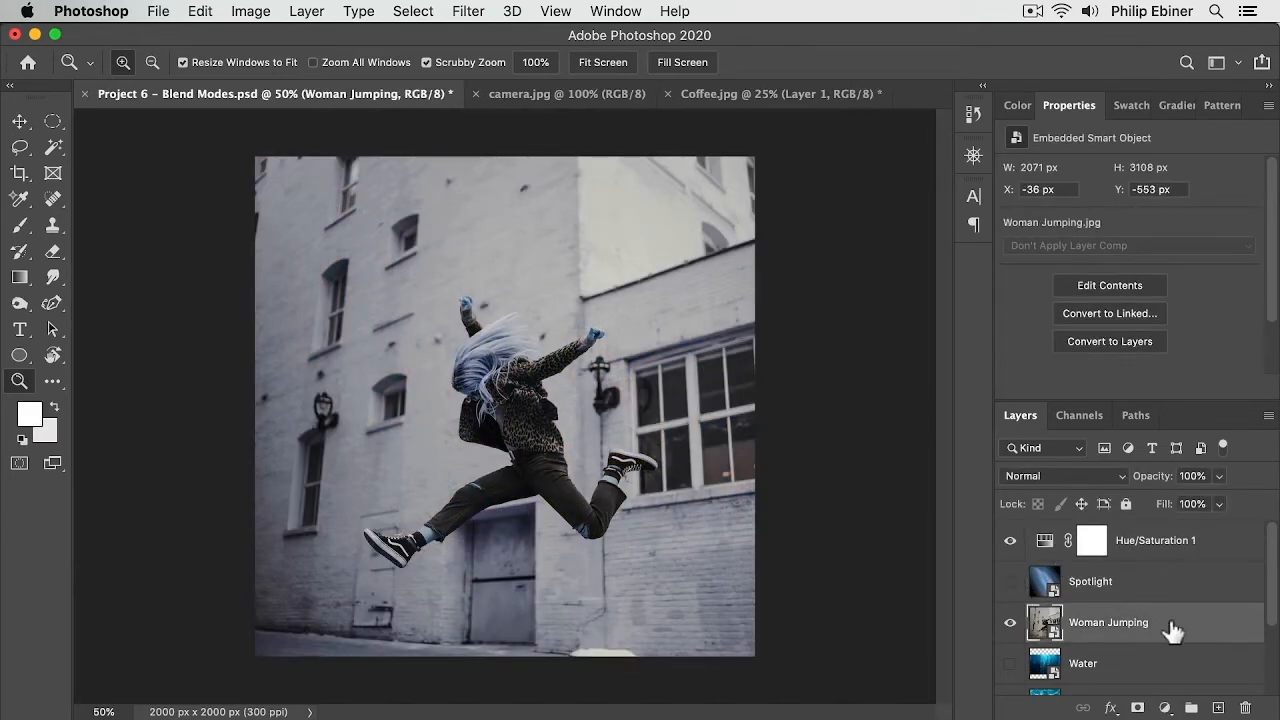
pyautogui.click(1010, 583)
pyautogui.click(1010, 583)
pyautogui.click(1010, 583)
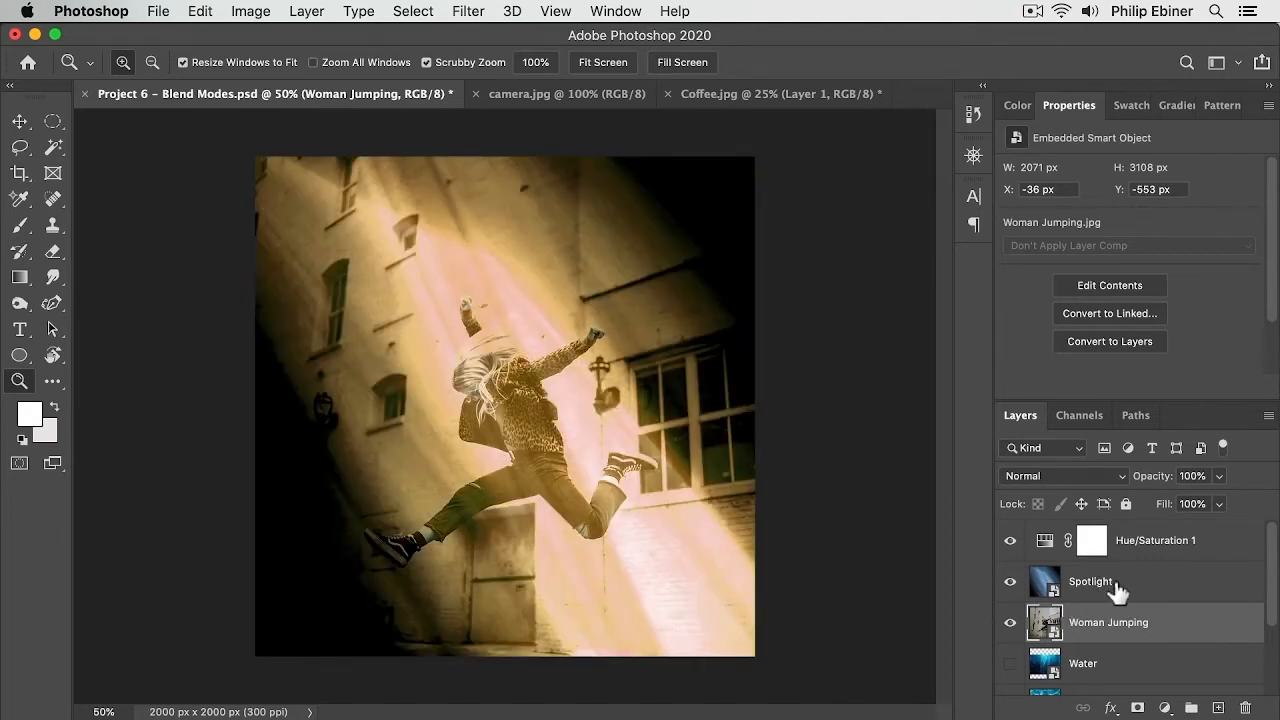
# Step: Clip the Hue/Saturation adjustment layer to the Spotlight layer
pyautogui.click(1056, 542)
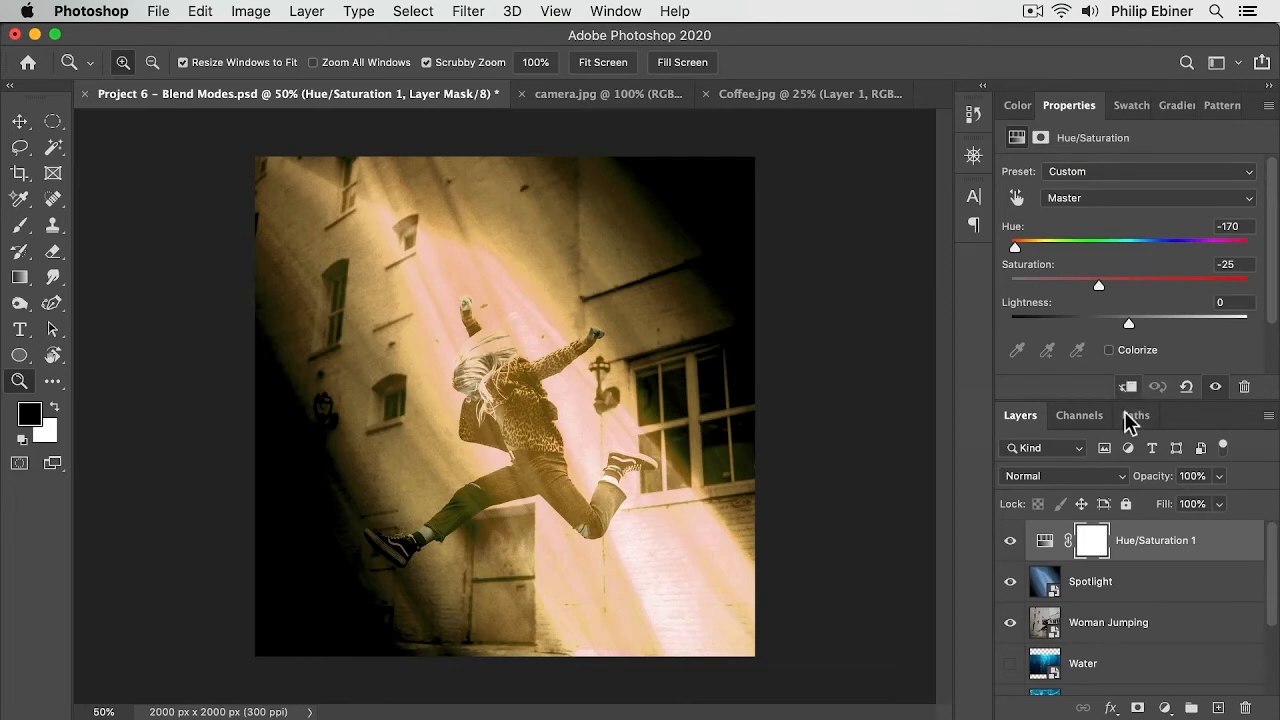
pyautogui.click(1115, 600)
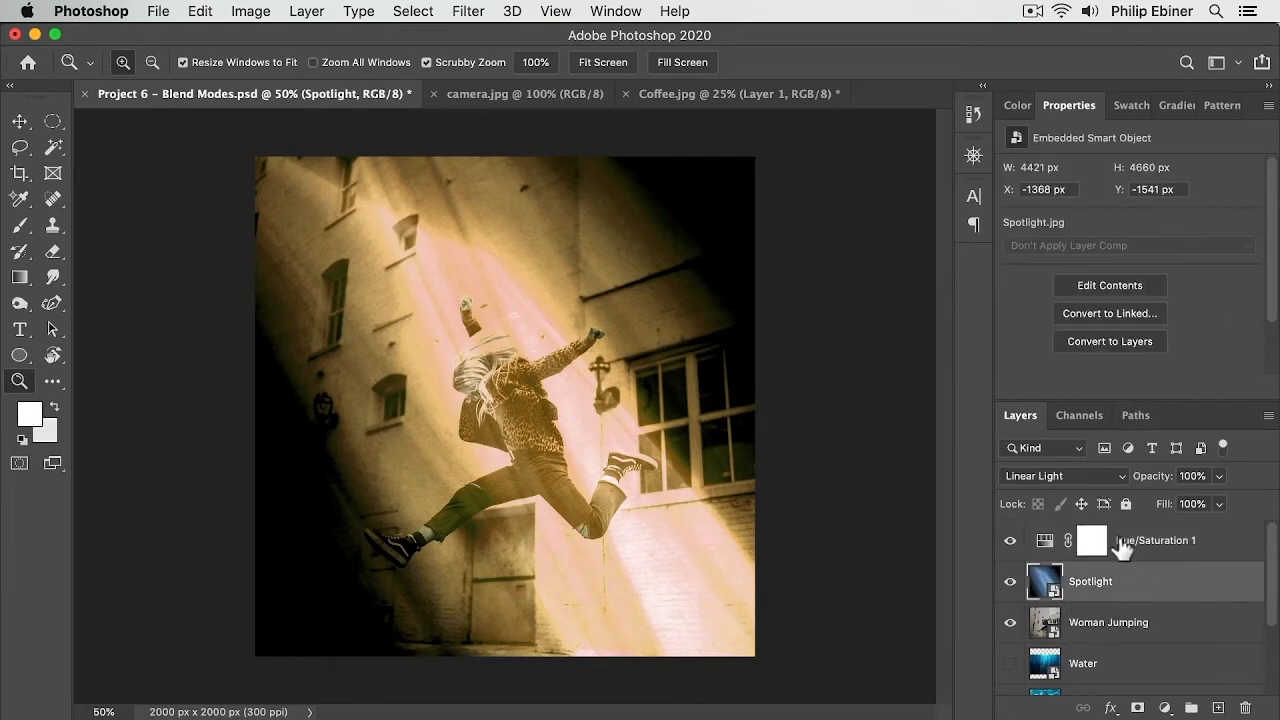
pyautogui.click(1163, 550)
pyautogui.click(1128, 386)
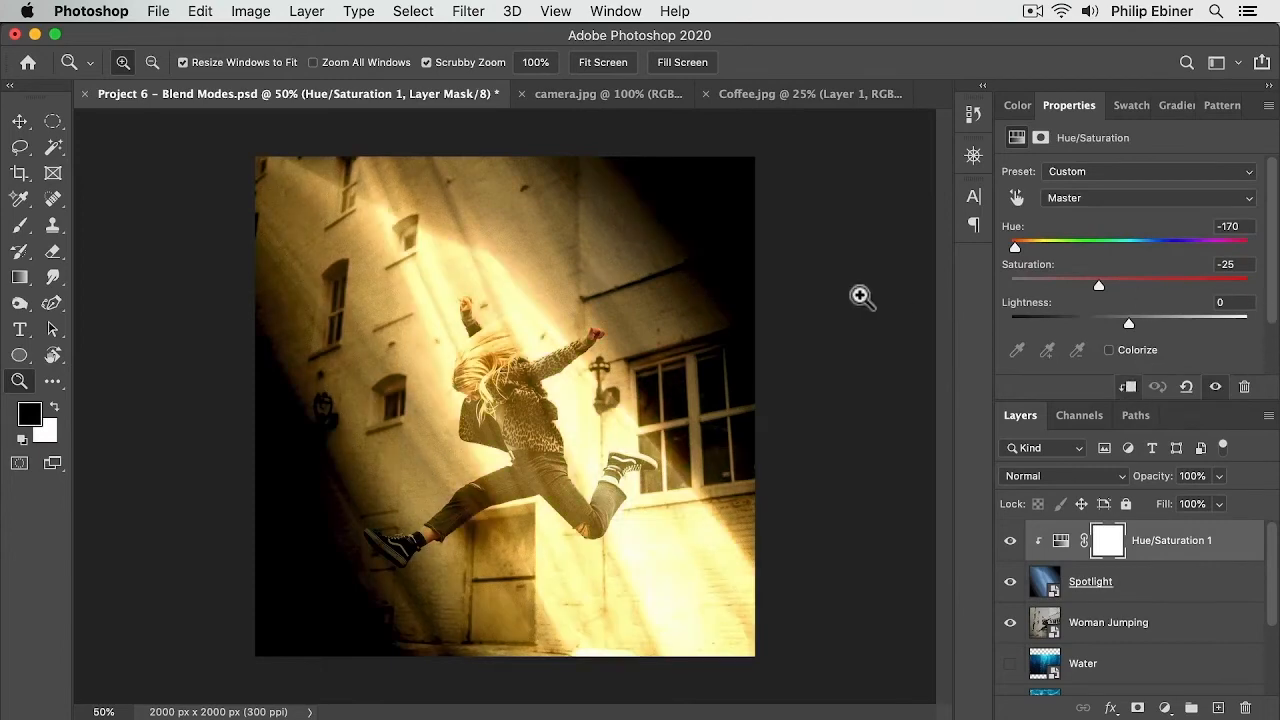
# Step: Toggle the Spotlight and Hue/Saturation layers' visibility to compare the image with and without the colored light
pyautogui.click(1011, 582)
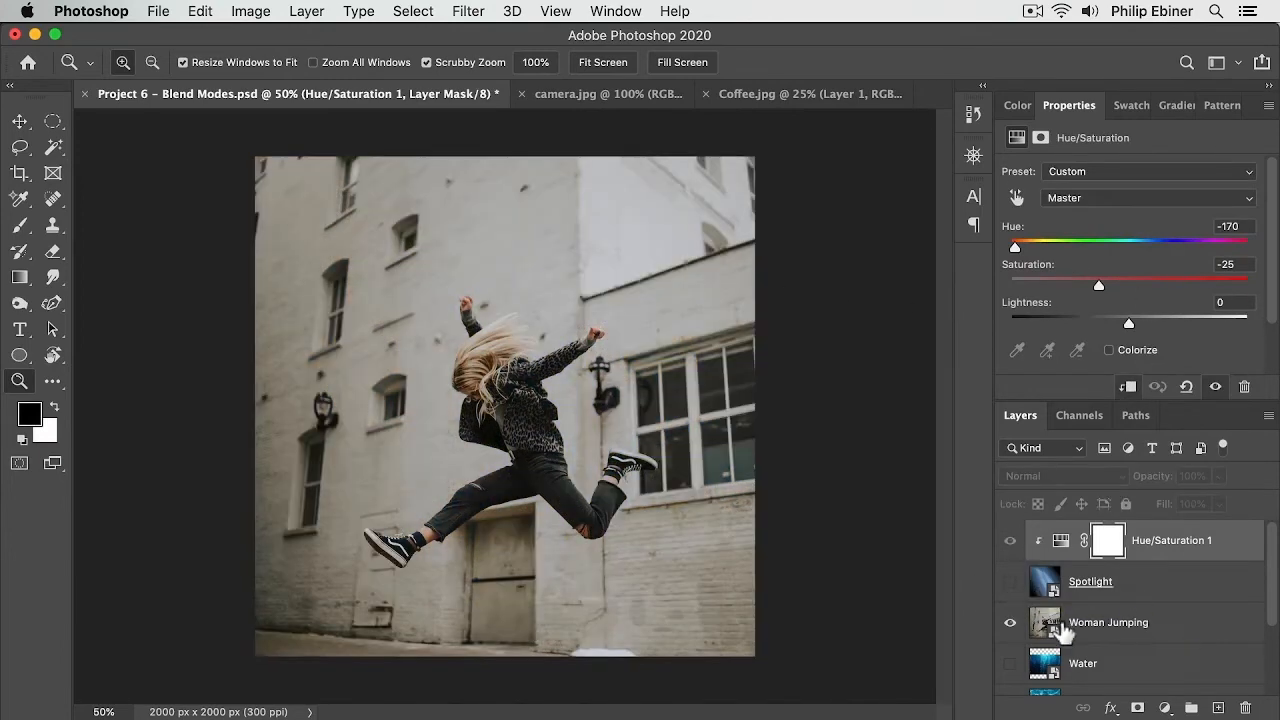
pyautogui.click(1011, 584)
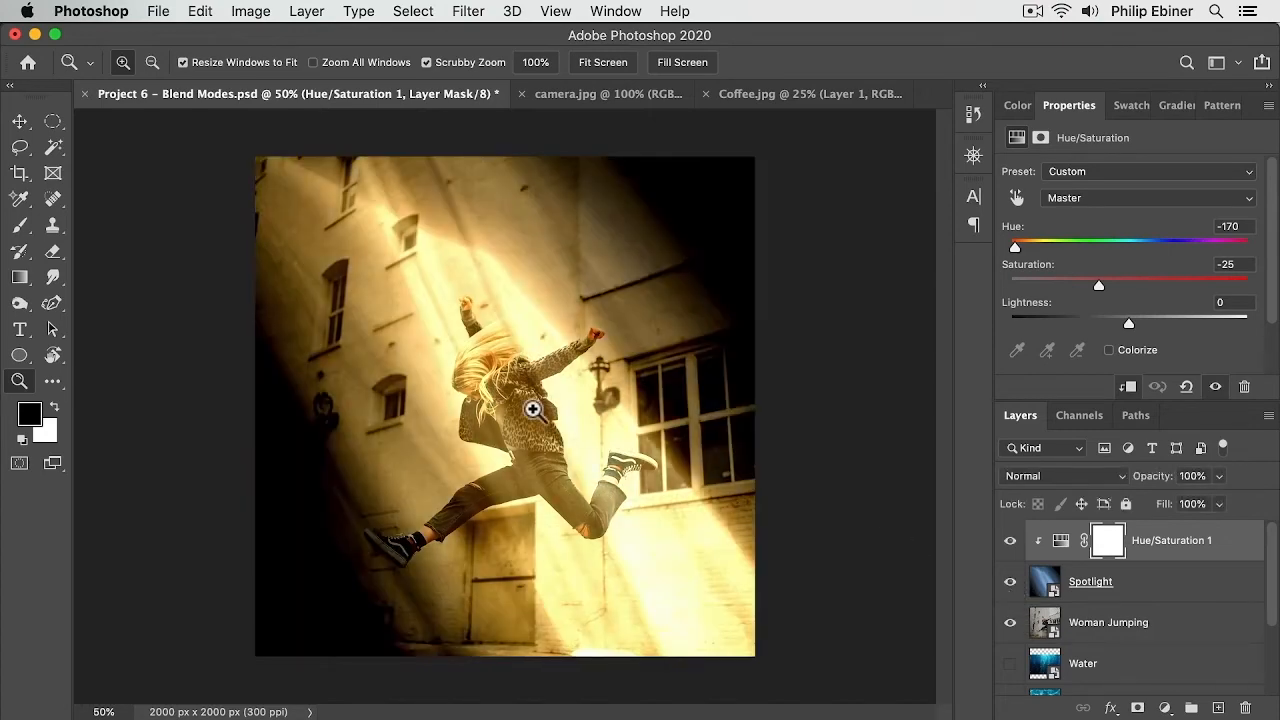
pyautogui.press('v')
pyautogui.moveTo(644, 465); pyautogui.dragTo(728, 450)
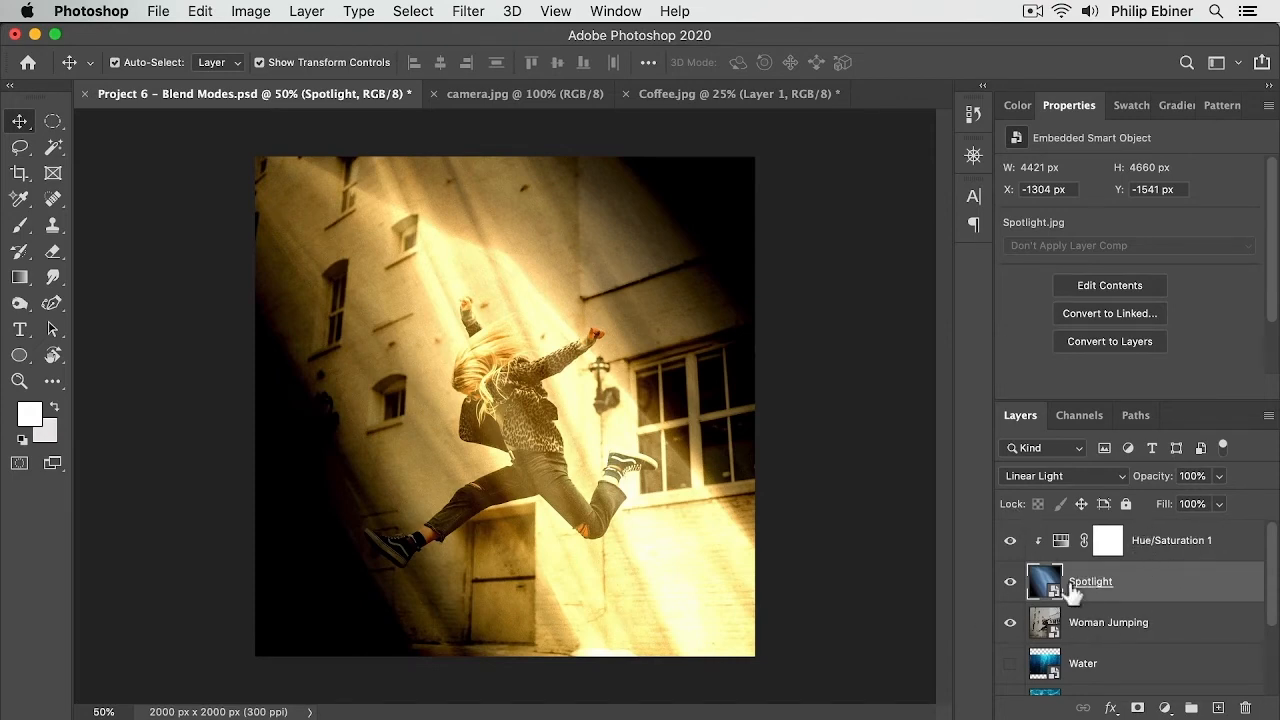
pyautogui.click(1009, 541)
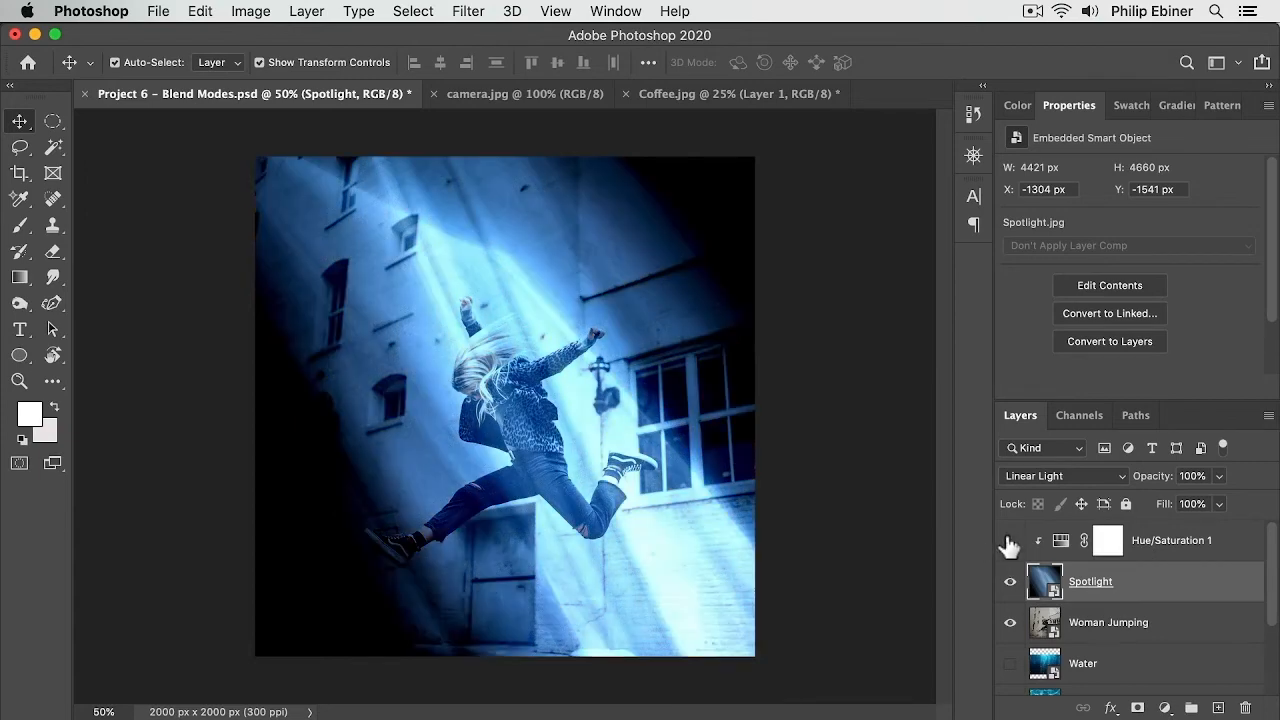
pyautogui.click(1009, 541)
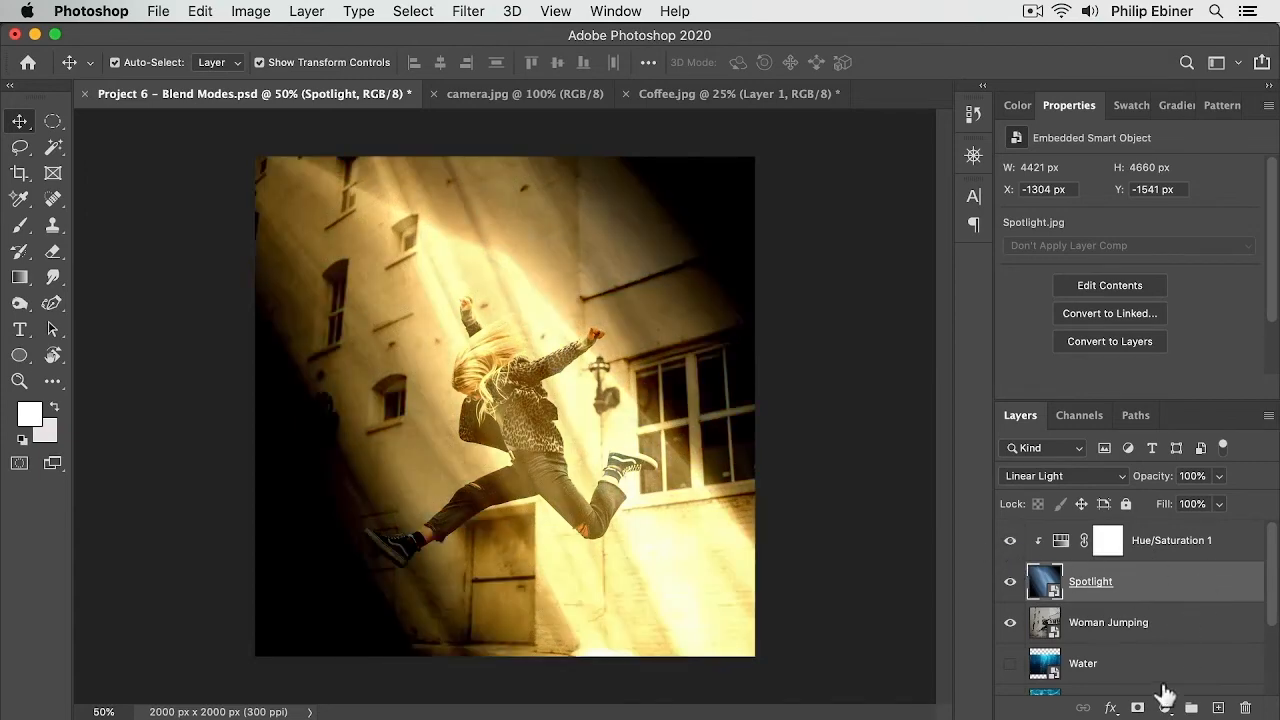
# Step: Try adding a second Hue/Saturation adjustment layer clipped to the Spotlight layer, then remove it
pyautogui.click(1166, 707)
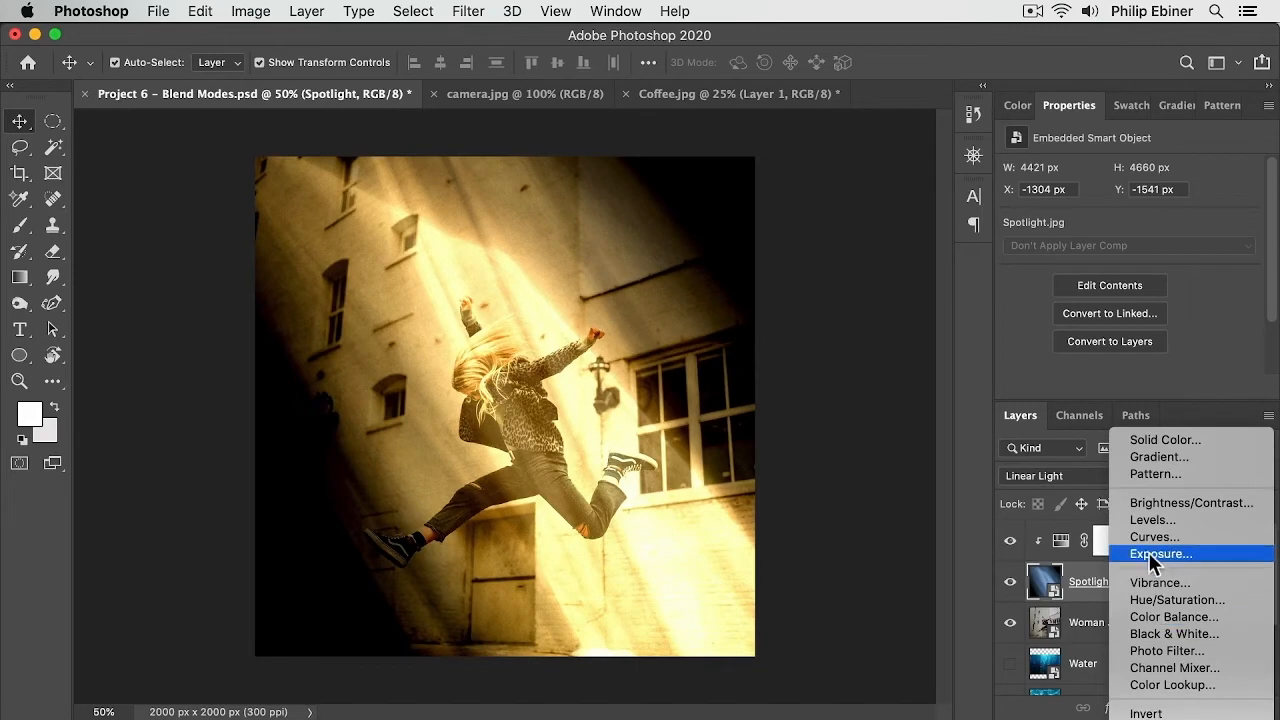
pyautogui.click(1171, 414)
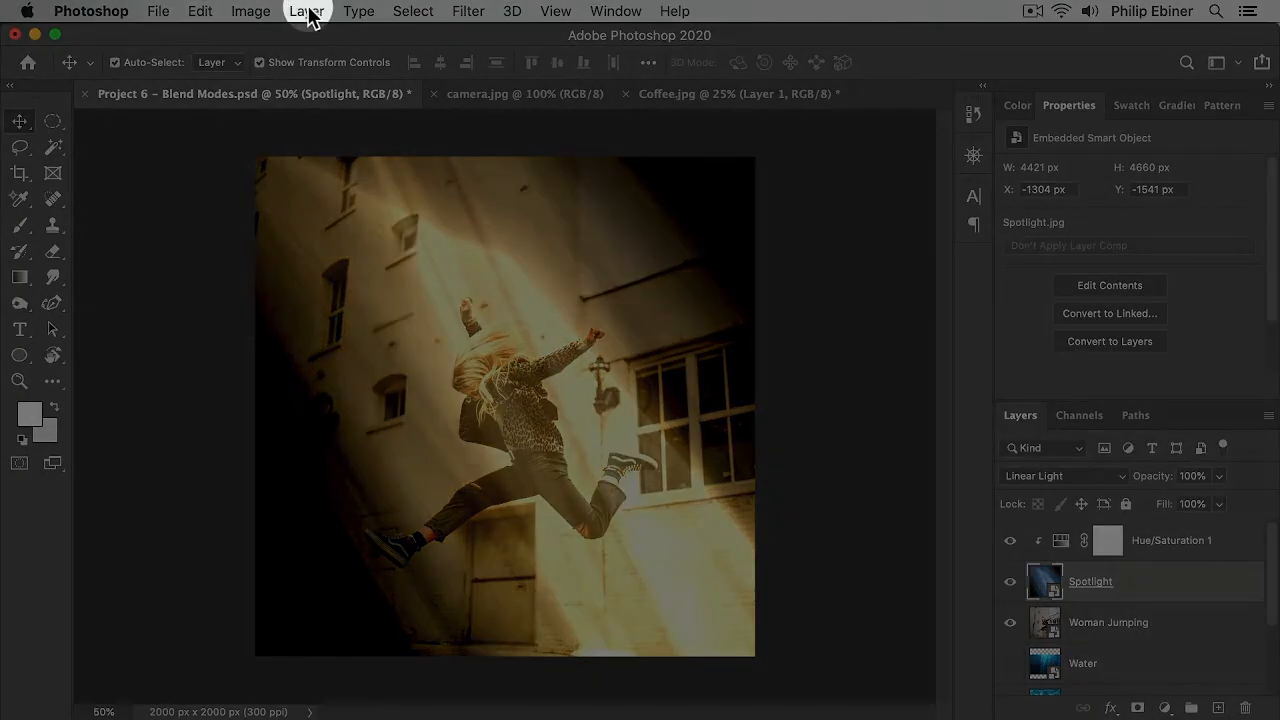
pyautogui.click(306, 11)
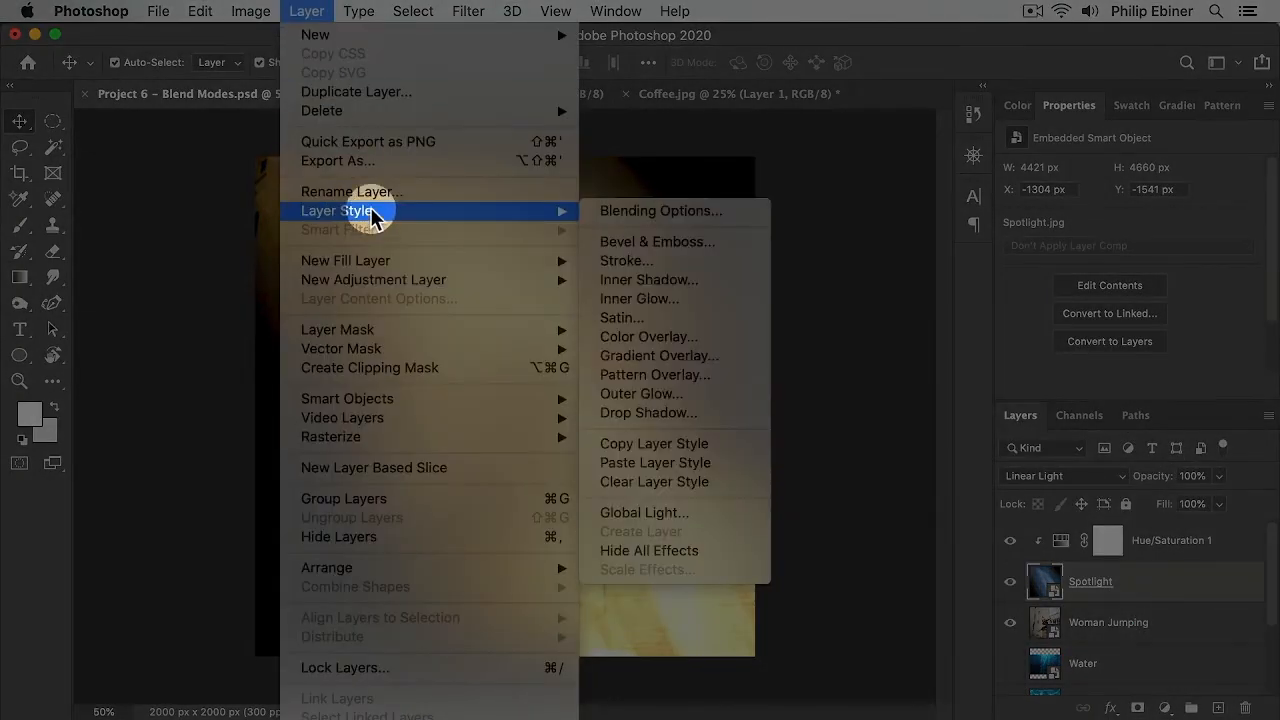
pyautogui.moveTo(408, 285)
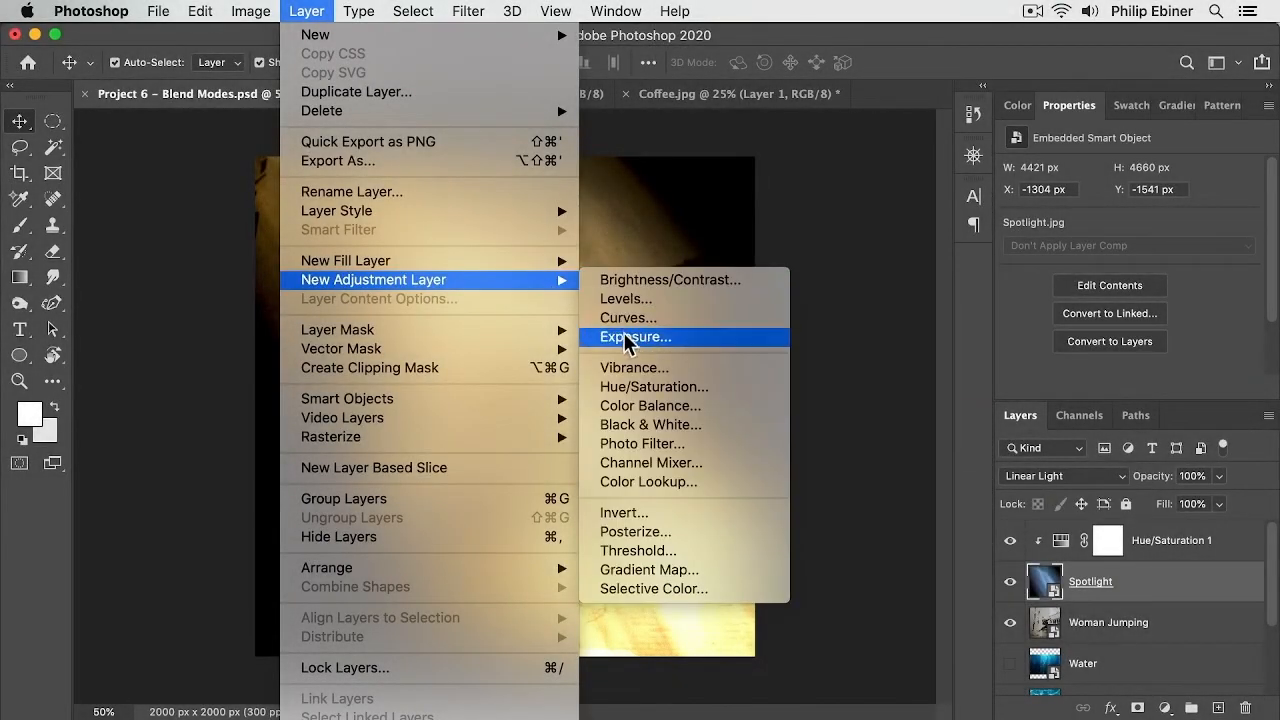
pyautogui.click(657, 387)
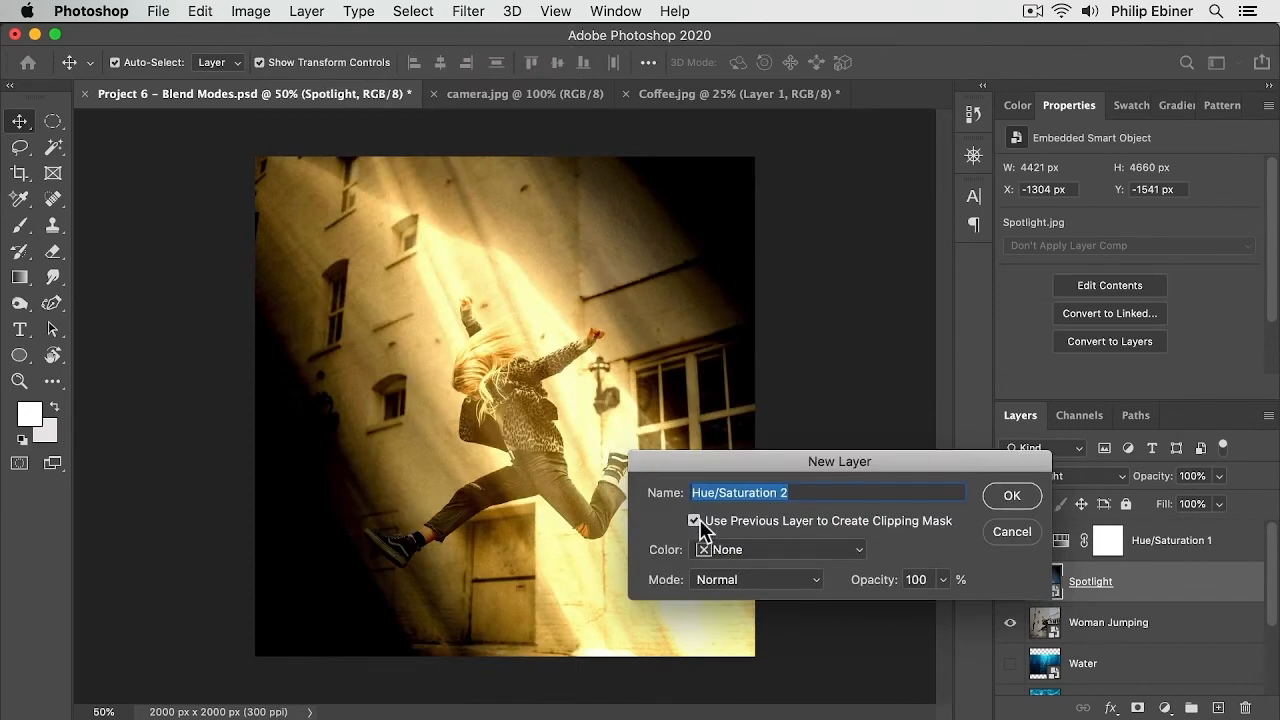
pyautogui.click(692, 520)
pyautogui.click(1012, 495)
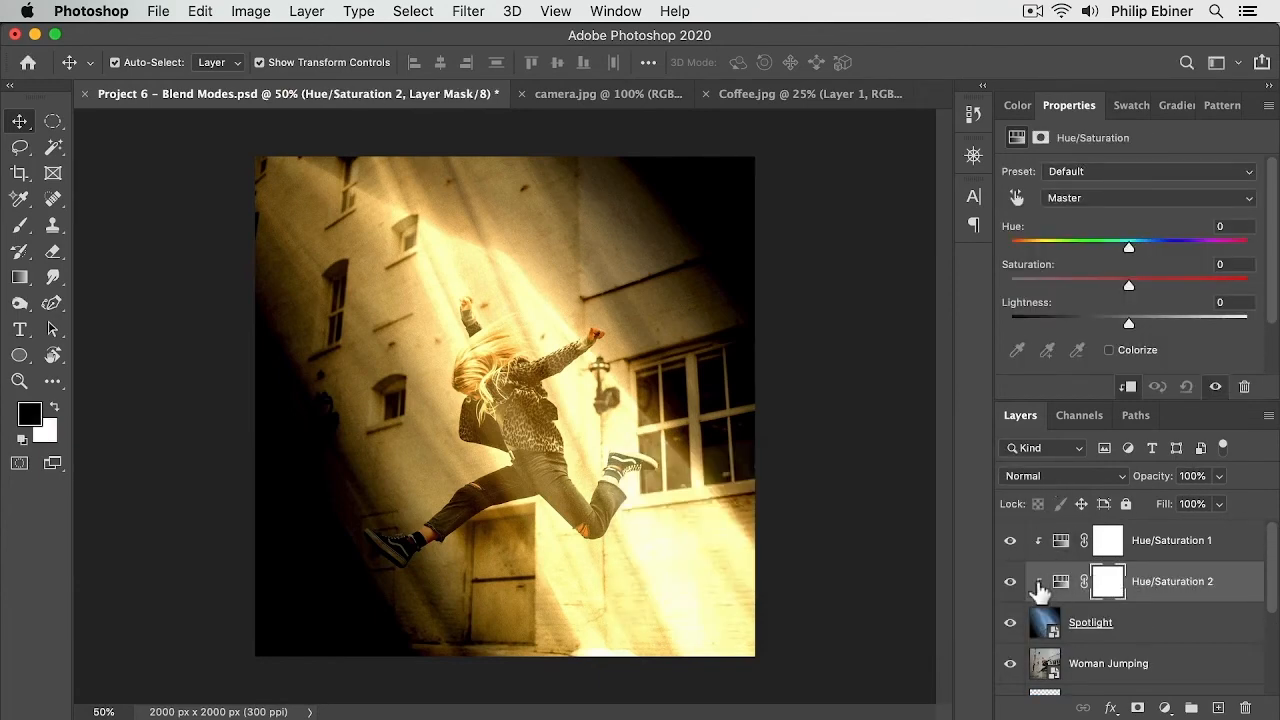
pyautogui.click(1127, 387)
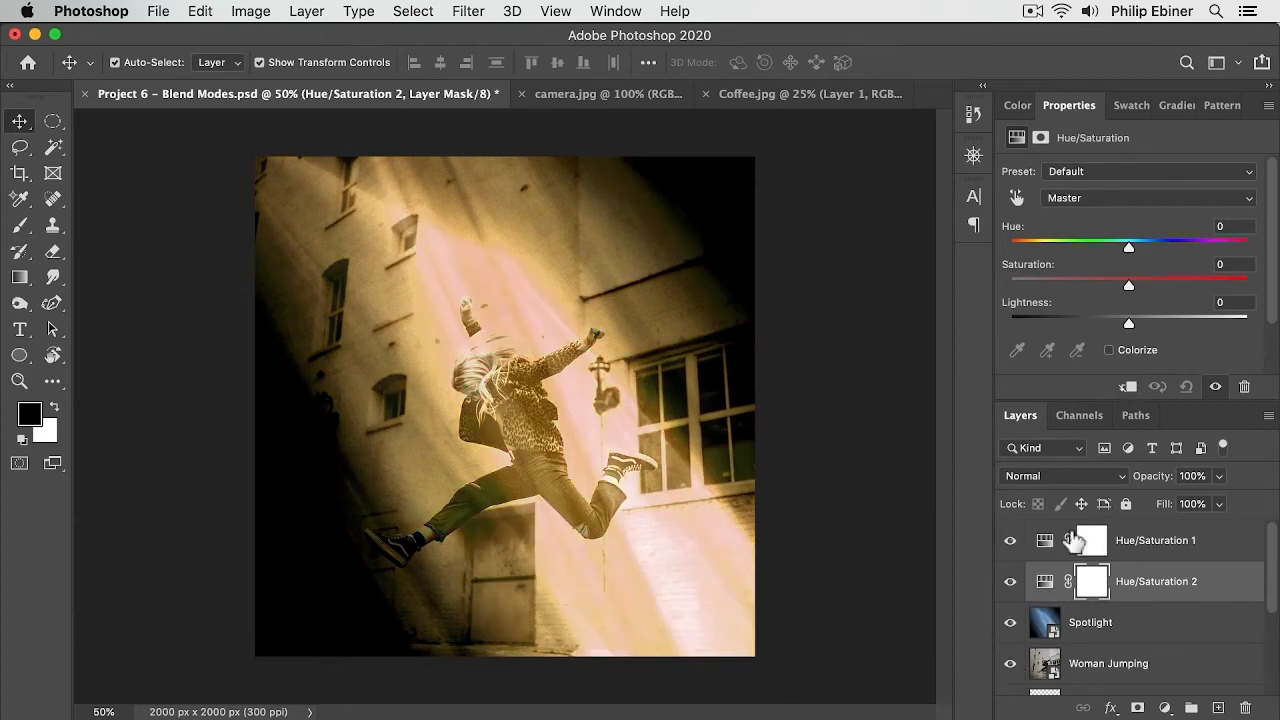
pyautogui.click(1127, 387)
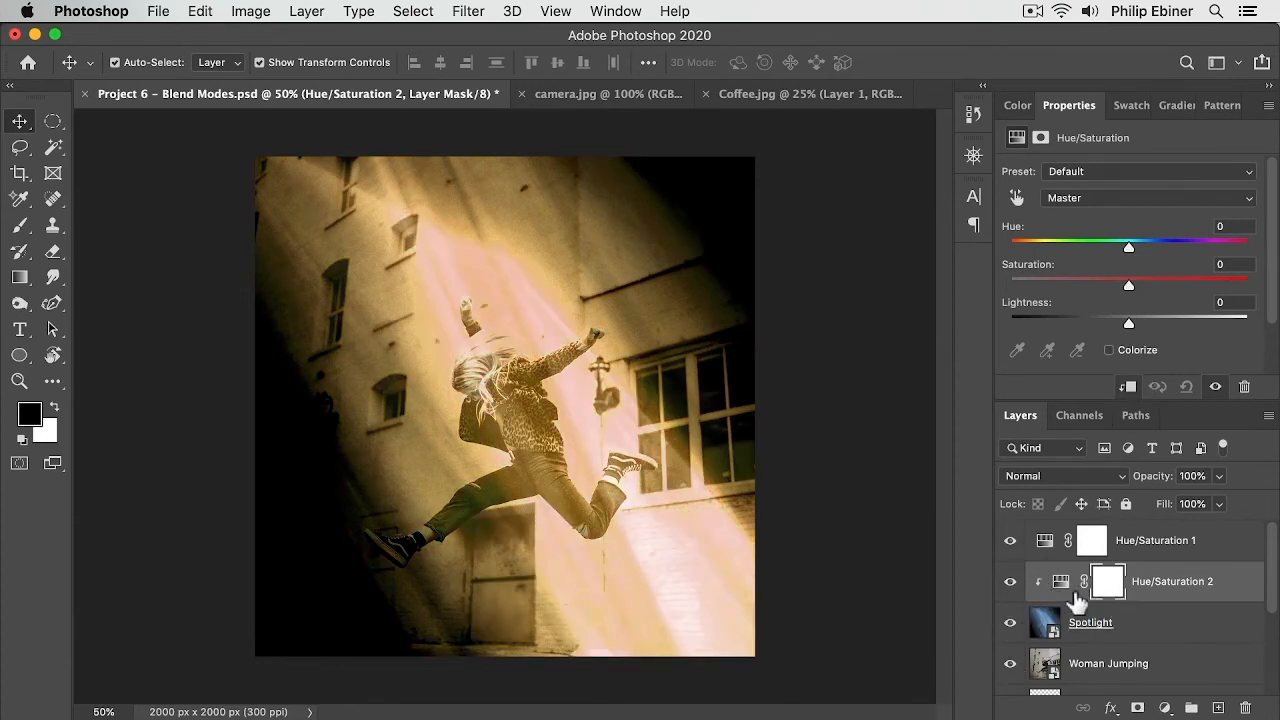
pyautogui.click(1200, 557)
pyautogui.click(1196, 578)
pyautogui.press('BackSpace')
pyautogui.click(1156, 545)
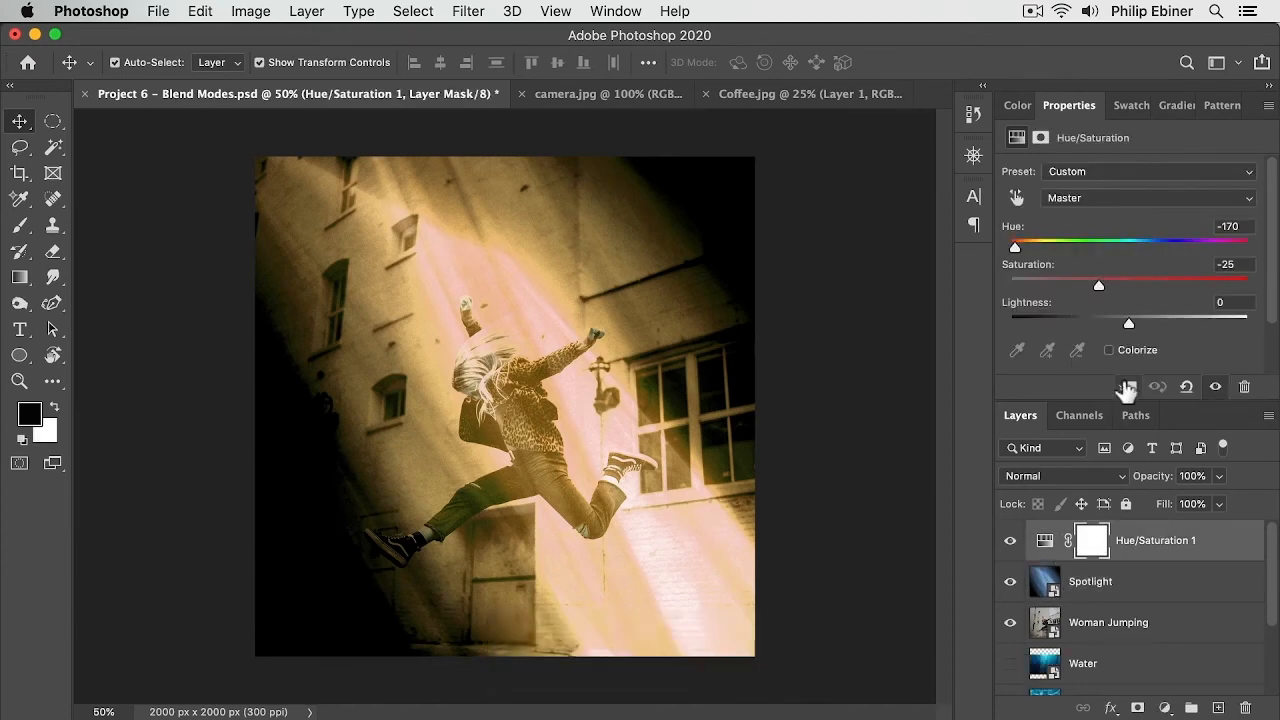
pyautogui.click(1127, 388)
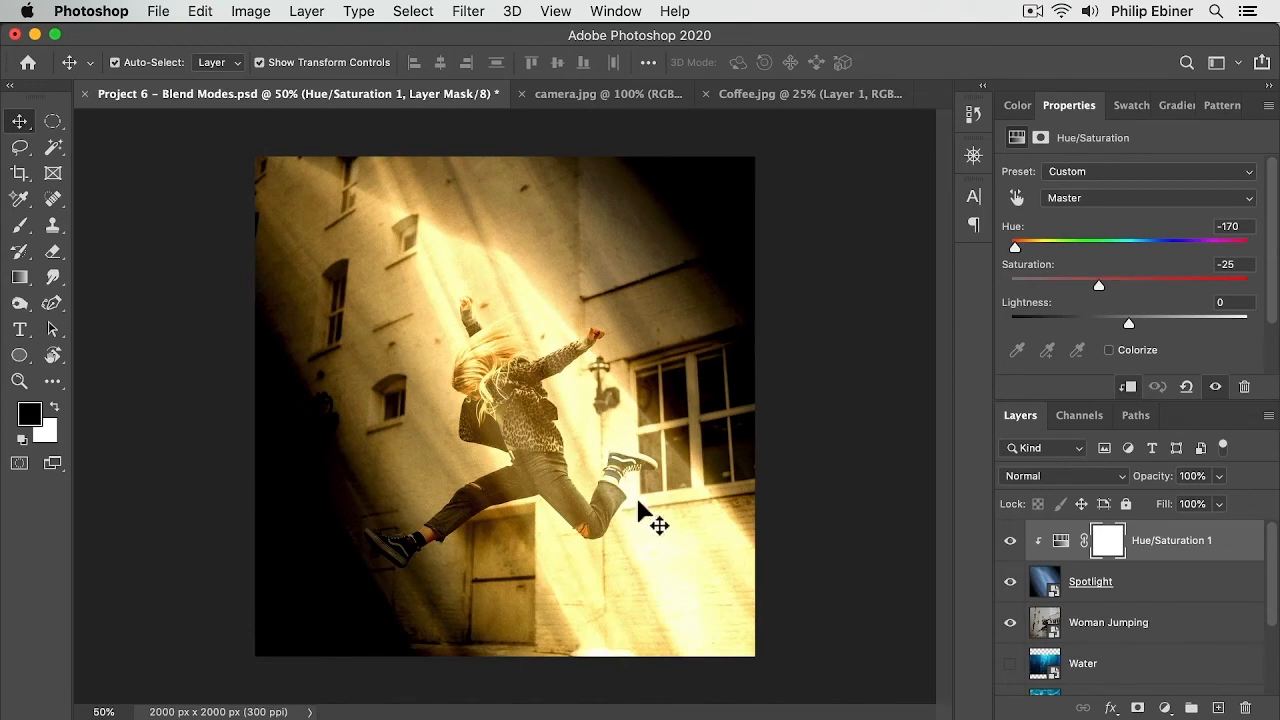
# Step: Transform the Spotlight layer into a much narrower beam, scaling it horizontally from its center over the woman
pyautogui.click(529, 446)
pyautogui.press('z')
pyautogui.keyDown('alt'); pyautogui.click(576, 427); pyautogui.keyUp('alt')
pyautogui.press('v')
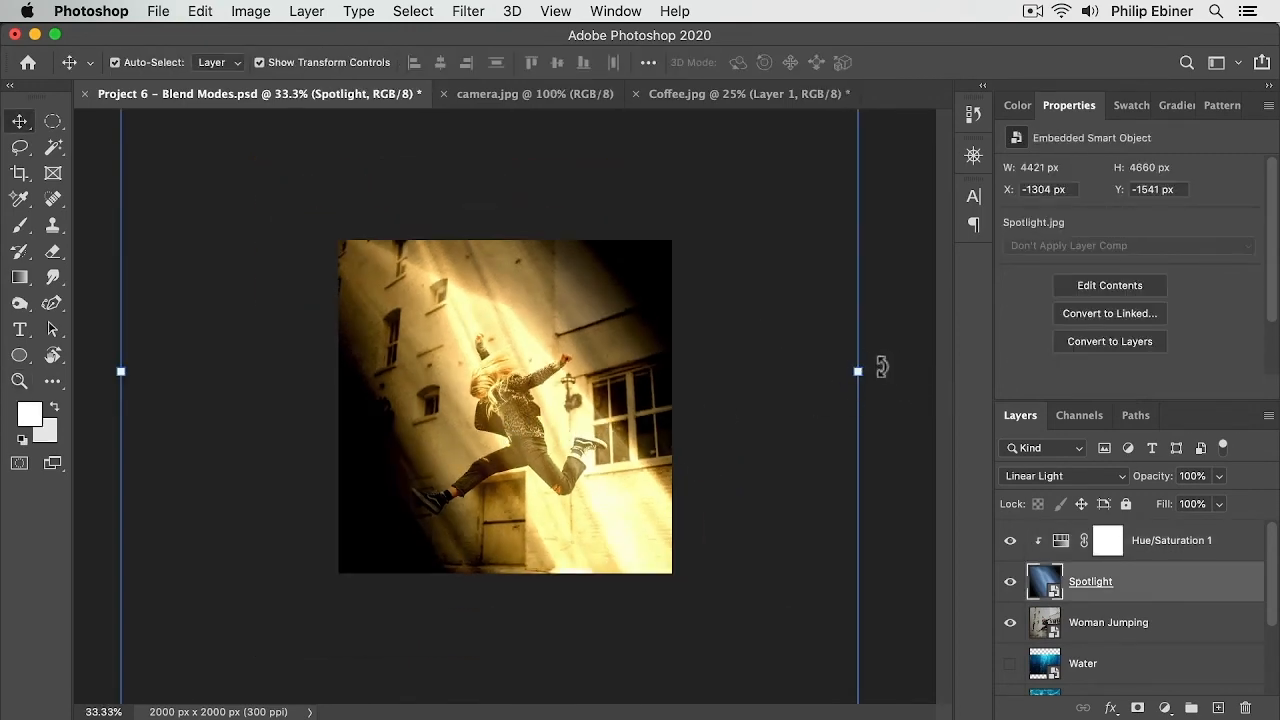
pyautogui.moveTo(881, 367); pyautogui.dragTo(818, 566)
pyautogui.press('alt')
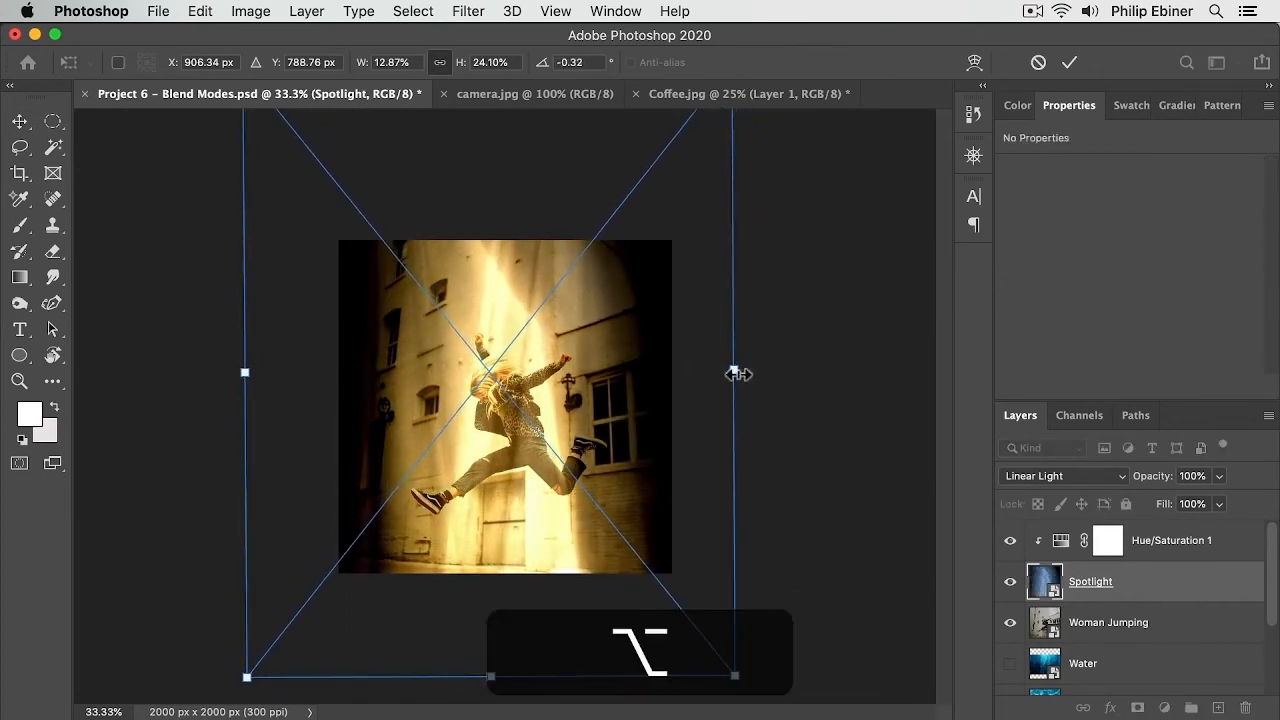
pyautogui.moveTo(737, 373); pyautogui.dragTo(674, 389)
pyautogui.moveTo(531, 387); pyautogui.dragTo(555, 390)
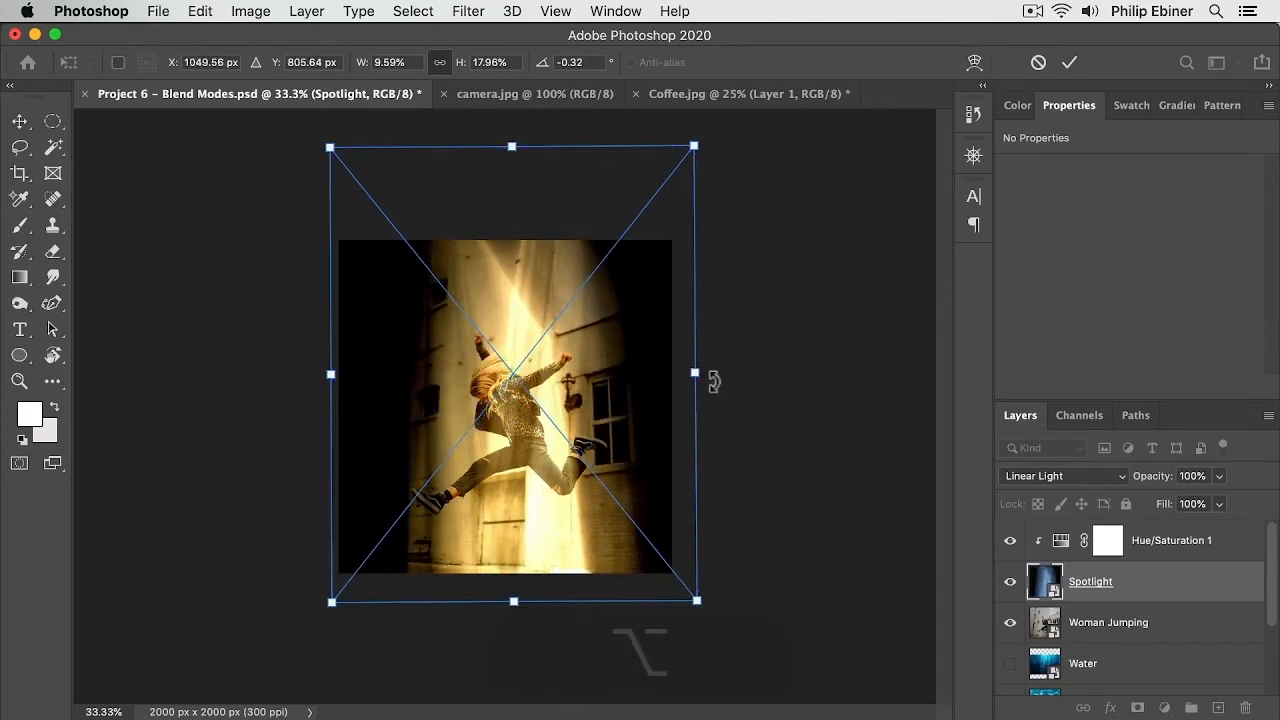
pyautogui.moveTo(699, 371); pyautogui.dragTo(671, 374)
pyautogui.hotkey('shift', 'Return')
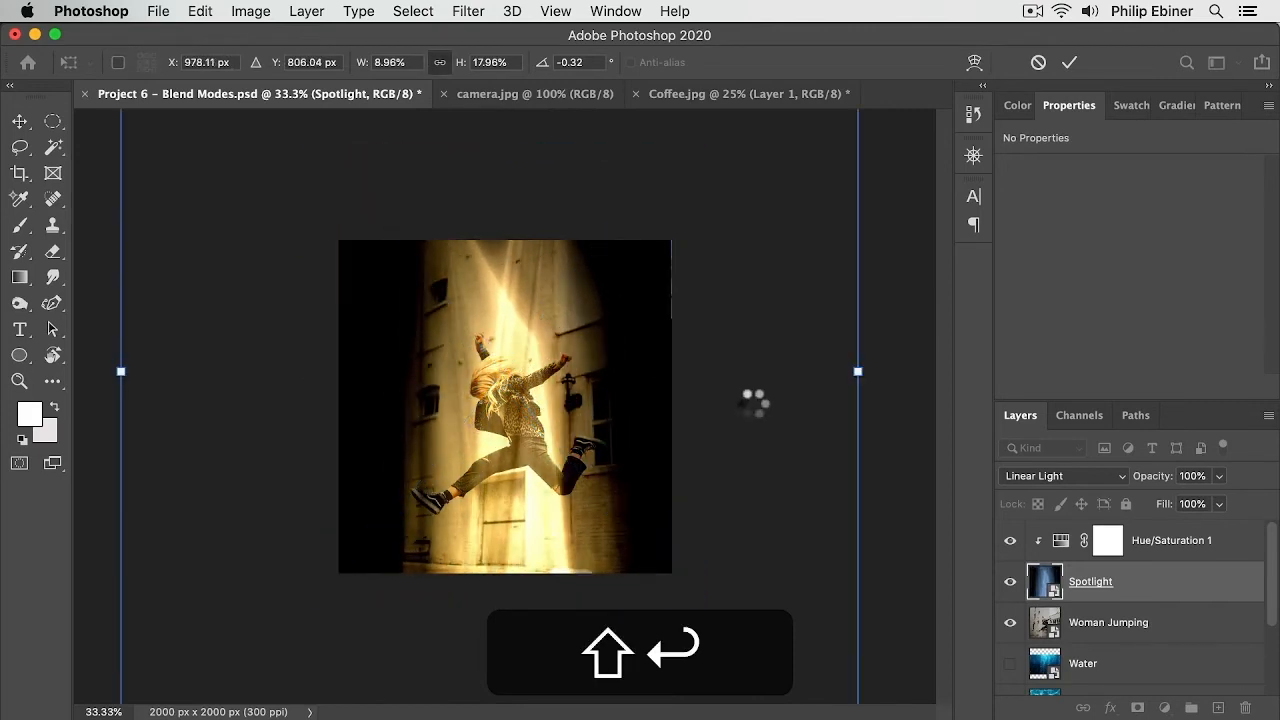
# Step: Widen the Spotlight layer slightly with a horizontal transform and commit it
pyautogui.press('z')
pyautogui.click(585, 450)
pyautogui.click(592, 450)
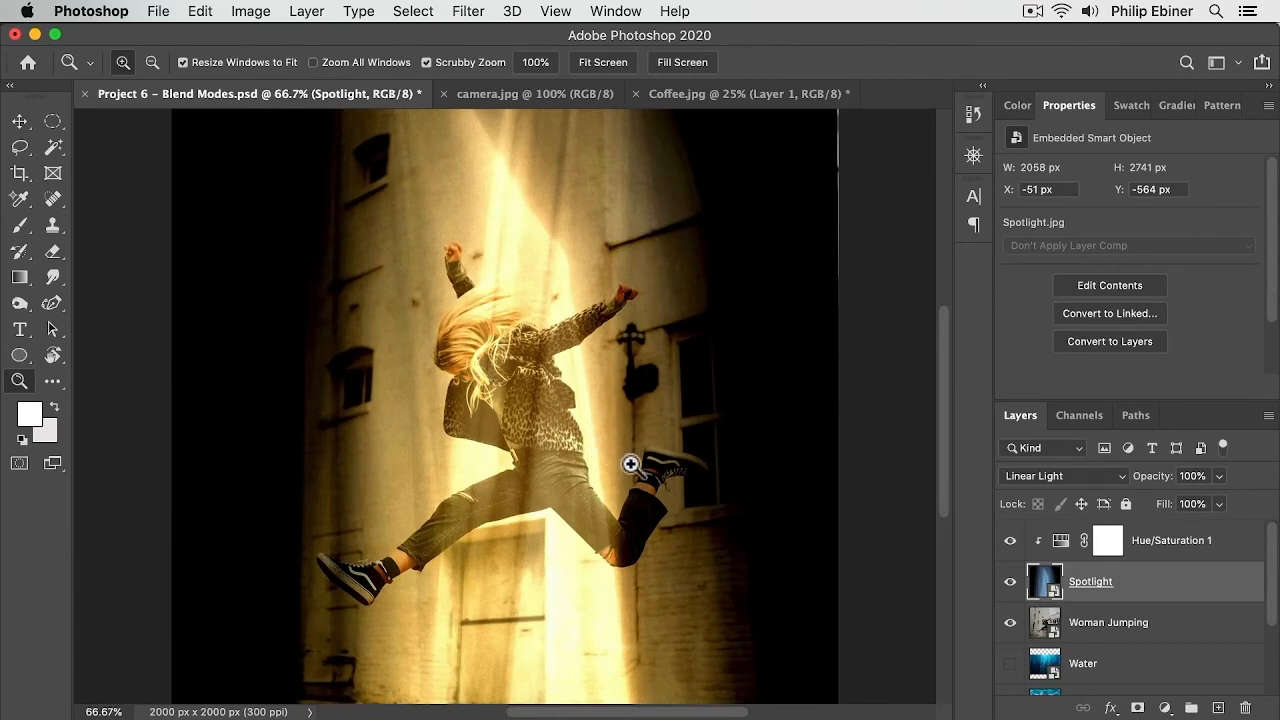
pyautogui.keyDown('alt'); pyautogui.click(630, 463); pyautogui.keyUp('alt')
pyautogui.press('v')
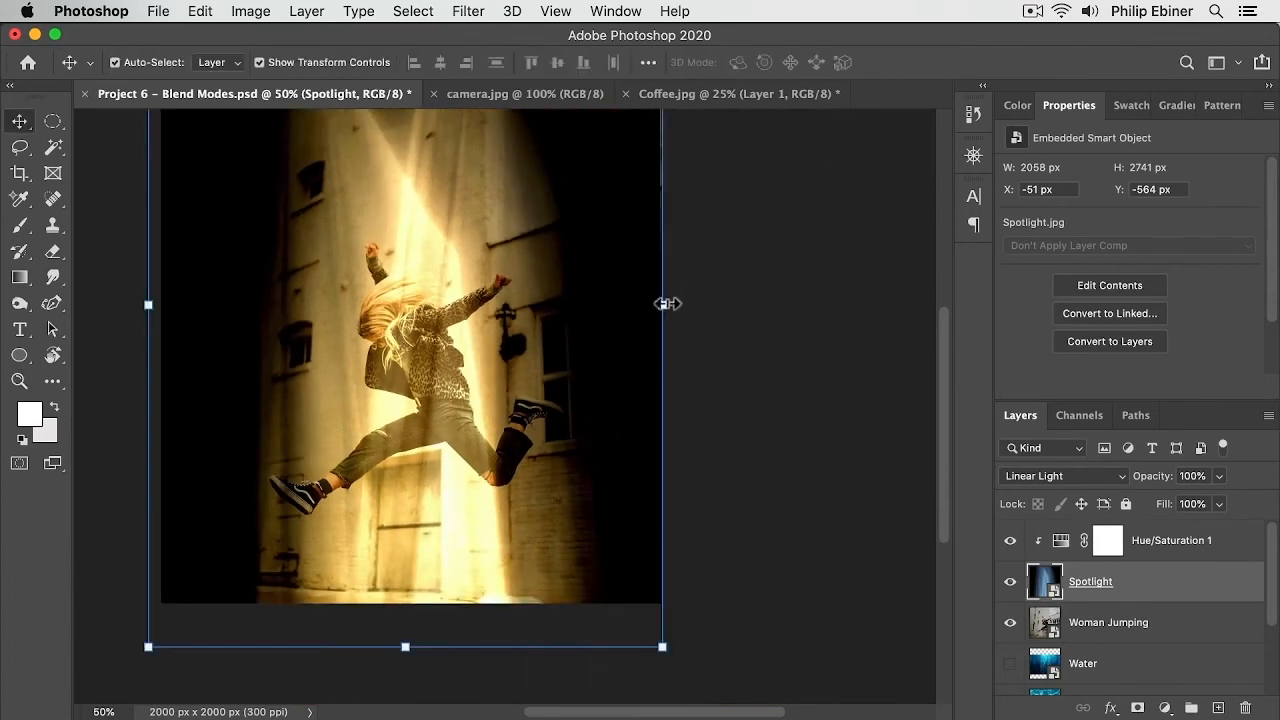
pyautogui.moveTo(663, 304); pyautogui.dragTo(674, 303)
pyautogui.hotkey('shift', 'Return')
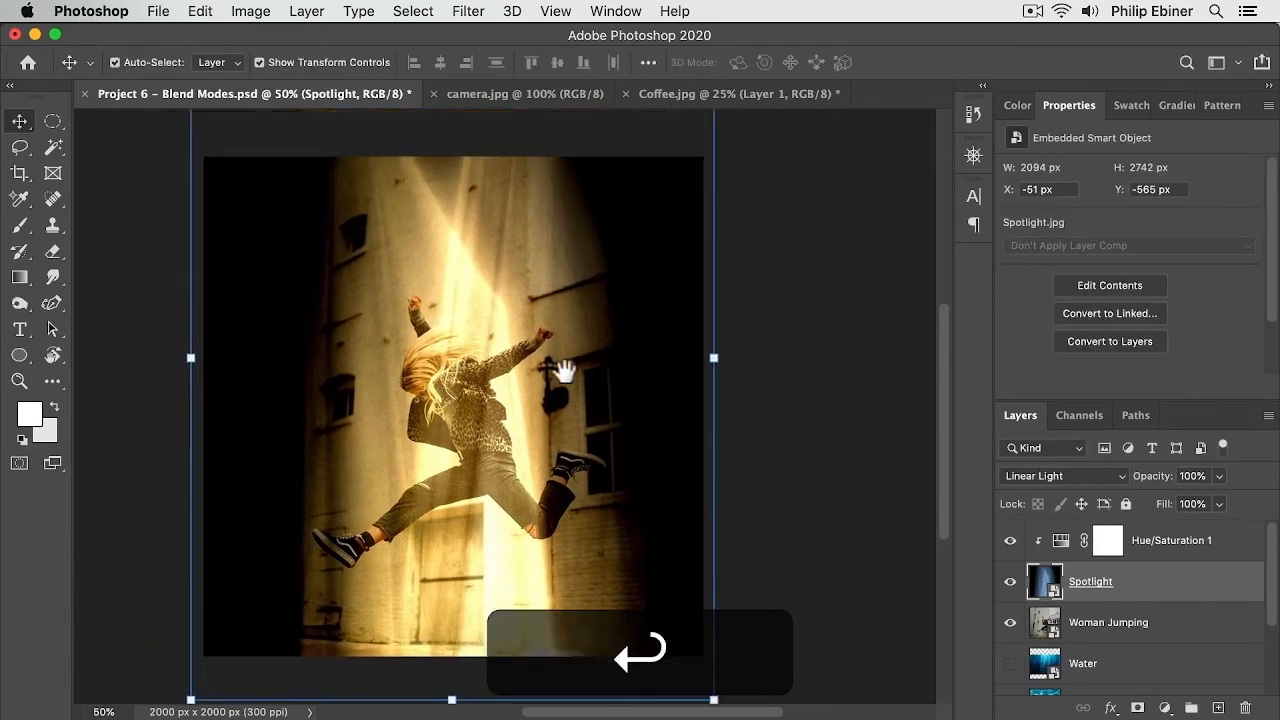
pyautogui.moveTo(565, 372); pyautogui.dragTo(546, 336)
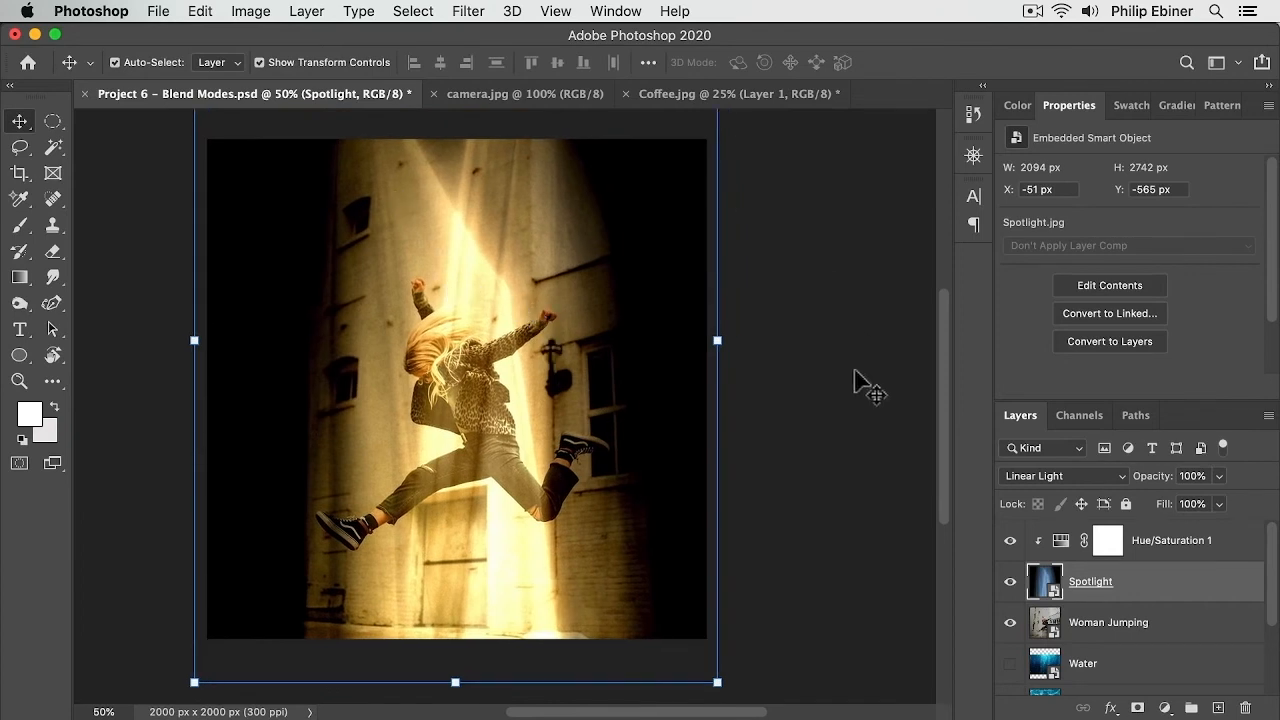
# Step: Set the Spotlight layer's blend mode to Color Dodge and lower its opacity to 68%
pyautogui.click(1097, 485)
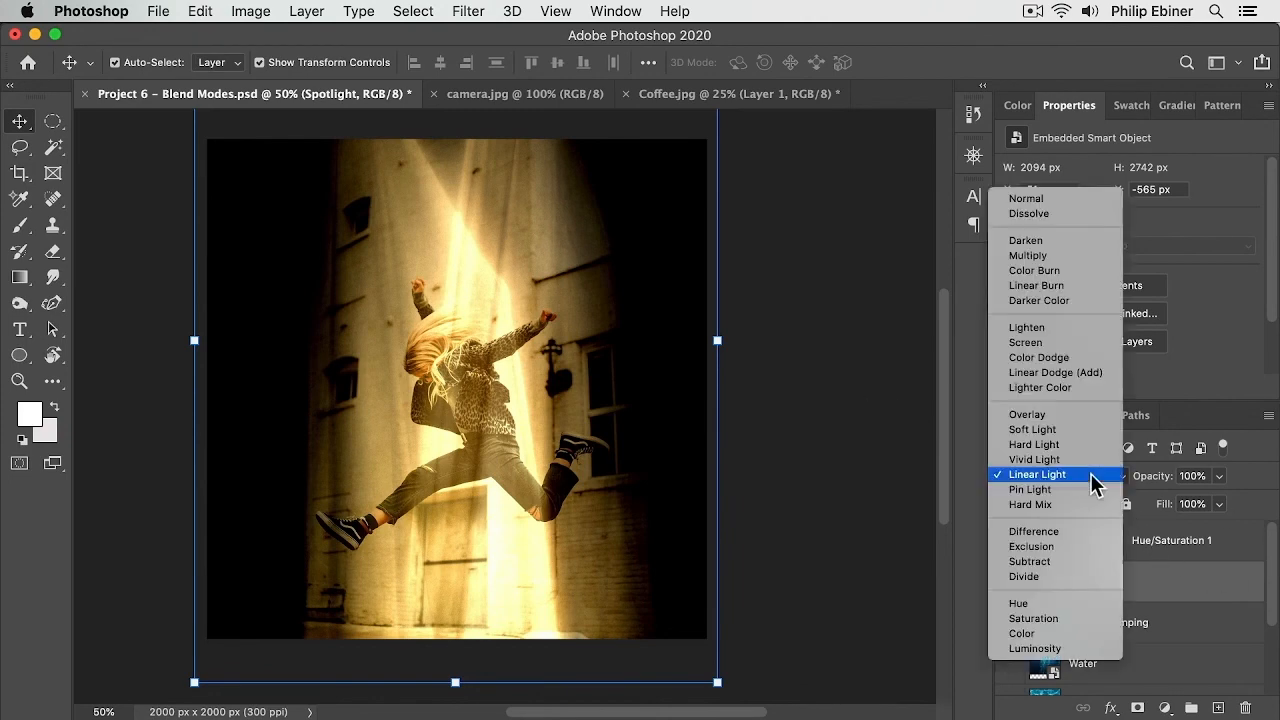
pyautogui.click(1094, 478)
pyautogui.click(1090, 483)
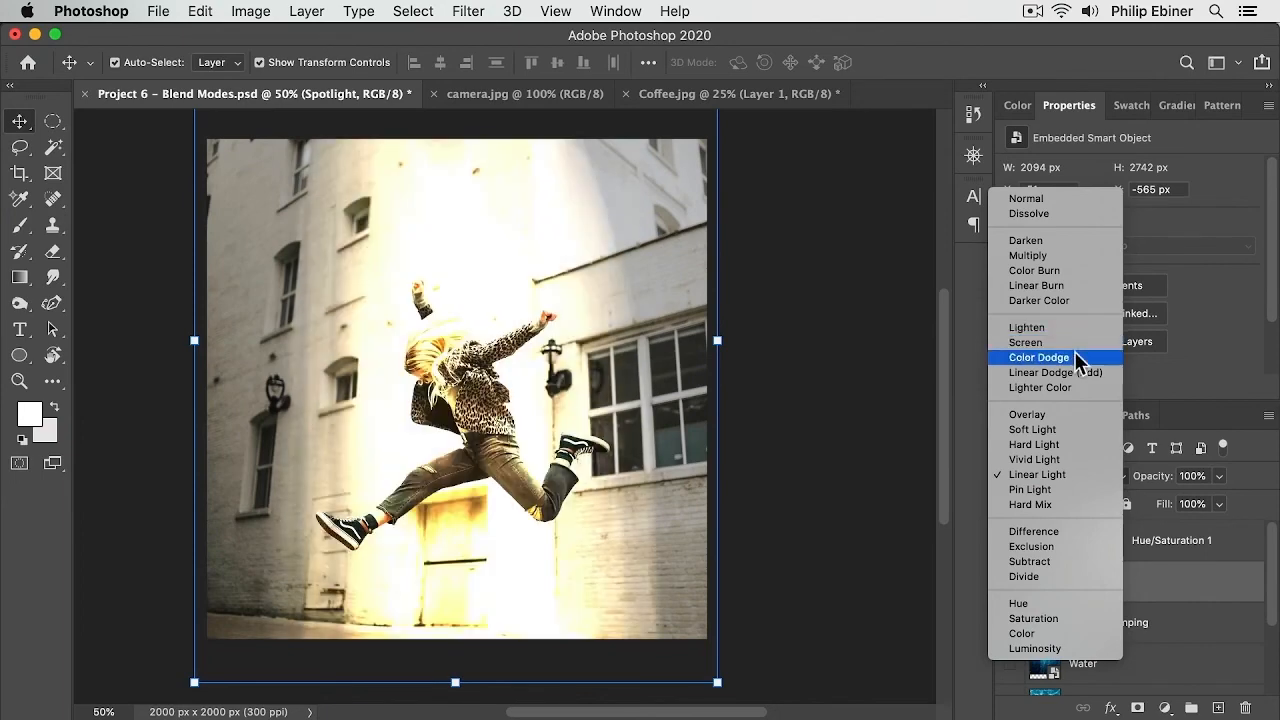
pyautogui.click(1078, 360)
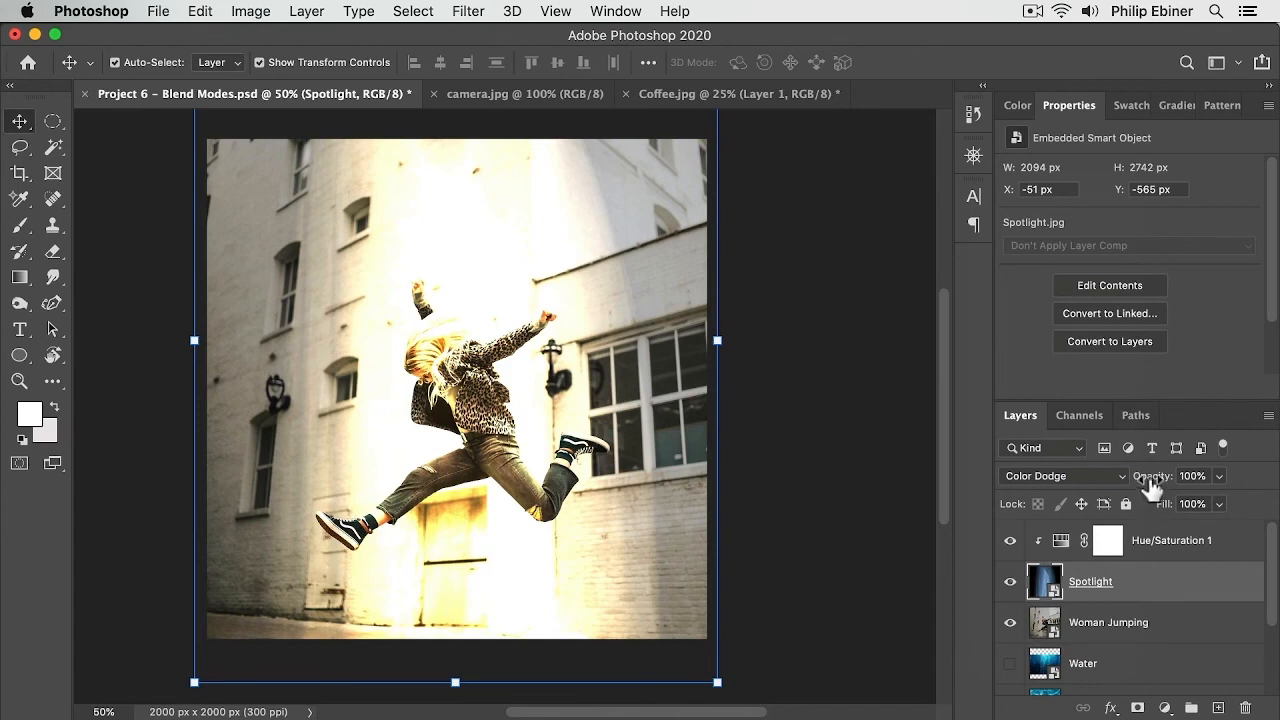
pyautogui.moveTo(1153, 486)
pyautogui.mouseDown()
pyautogui.moveTo(1080, 497)
pyautogui.moveTo(1146, 494)
pyautogui.mouseUp()
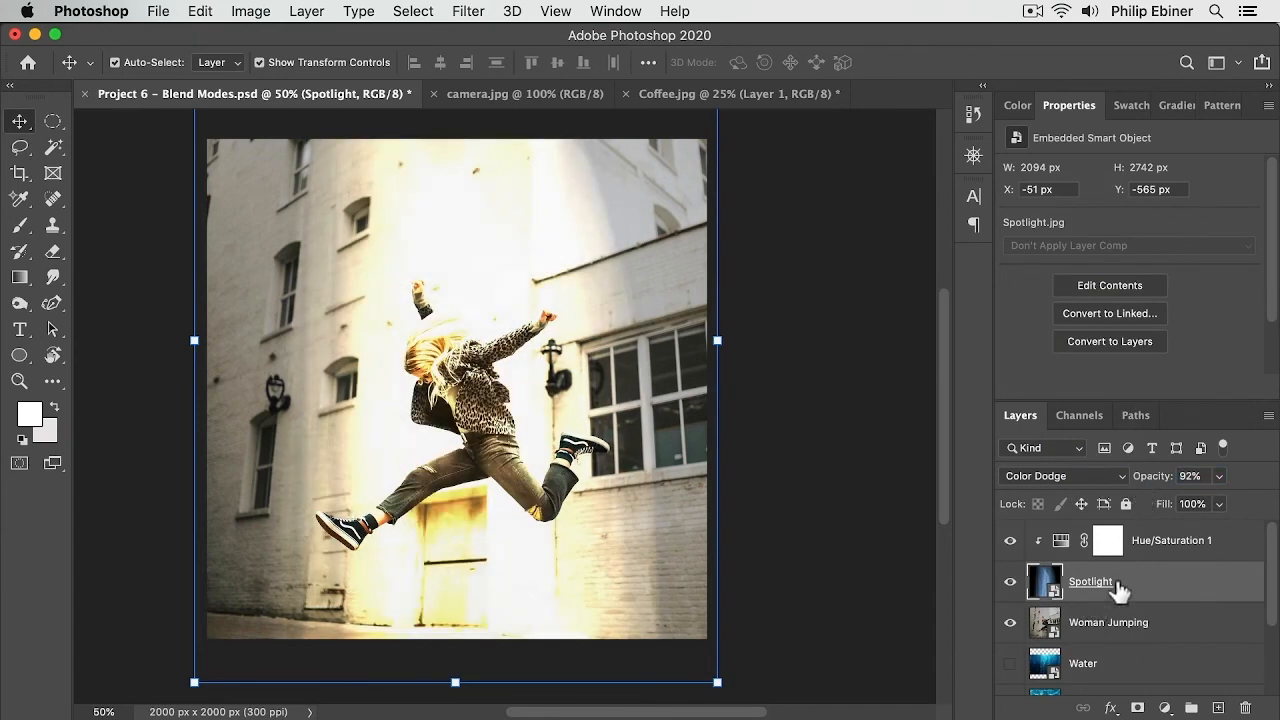
pyautogui.moveTo(1170, 484); pyautogui.dragTo(1152, 487)
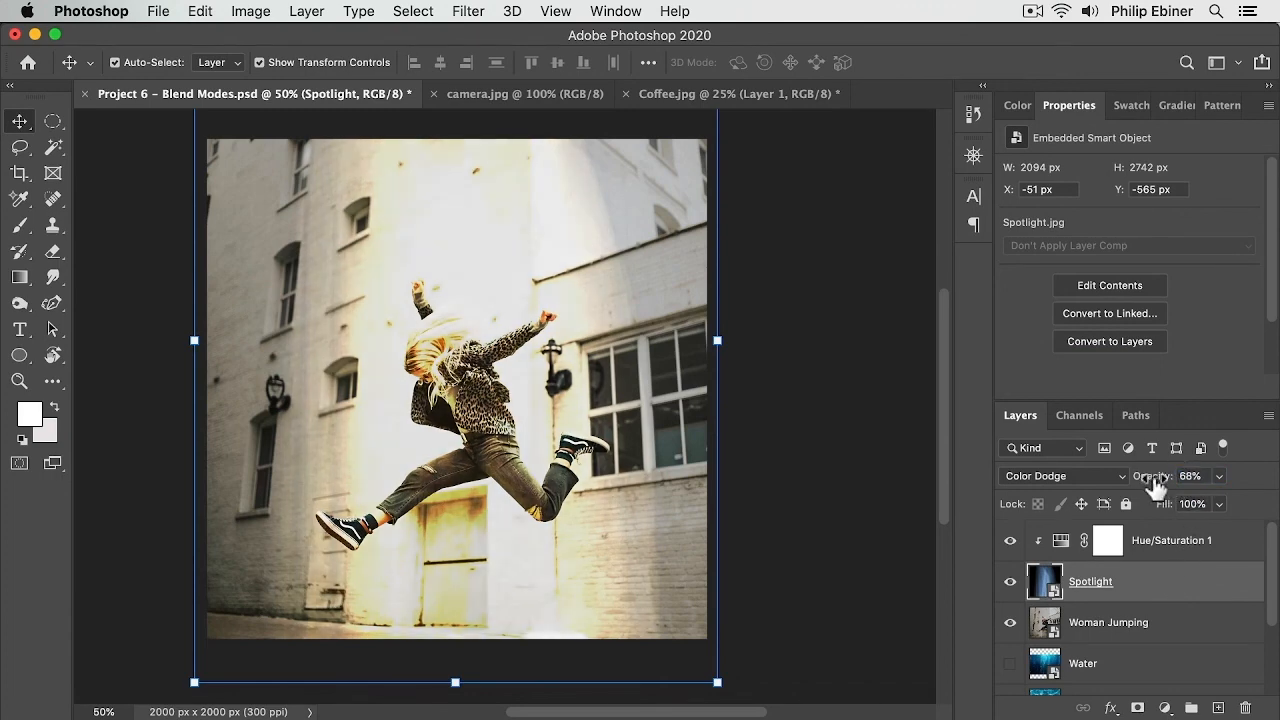